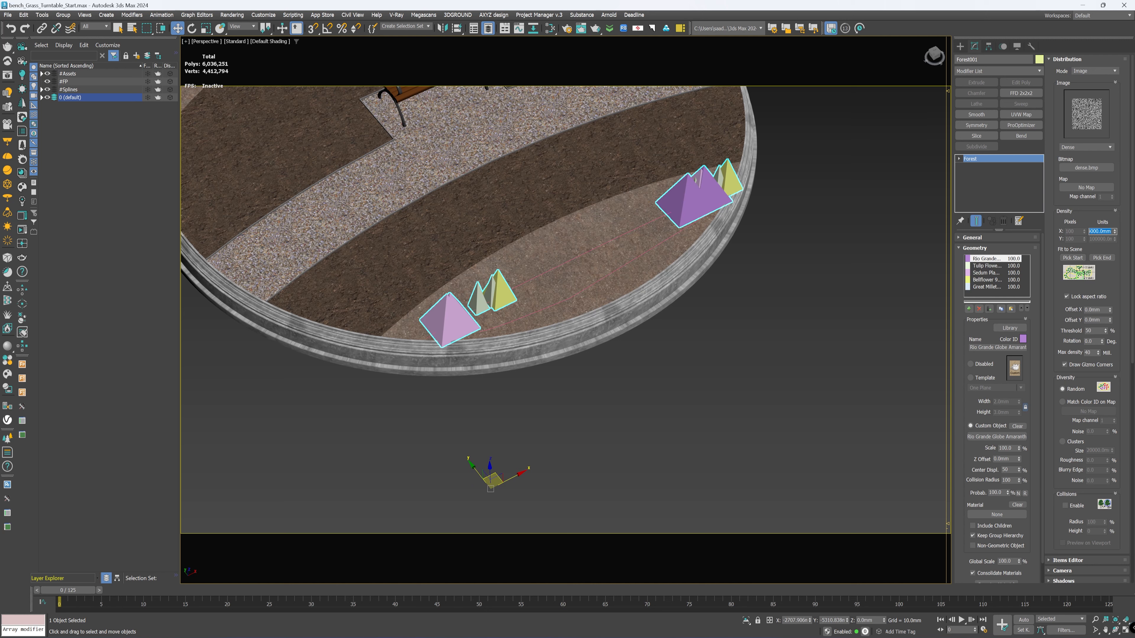
Step: Set the X density units of the Forest flower distribution to 3000 mm
{"action": "type", "text": "3000"}
{"action": "key", "text": "Return"}
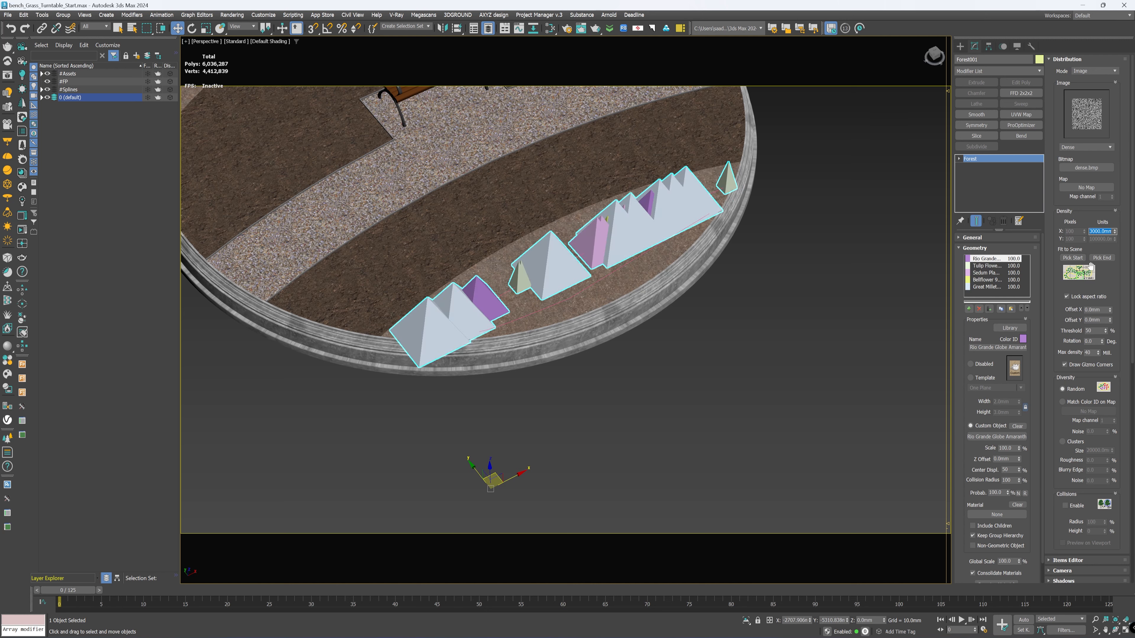
Step: Set the thickness of the Spline_Flowers area to 100 mm
{"action": "left_click", "coordinate": [1069, 210]}
{"action": "left_click", "coordinate": [1066, 60]}
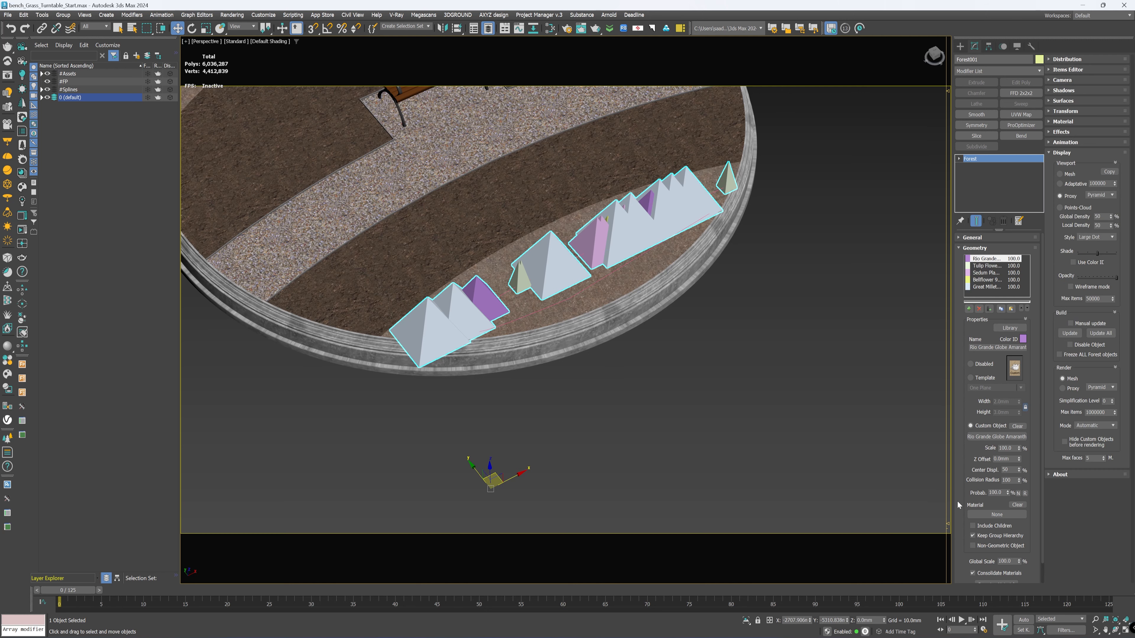
{"action": "scroll", "coordinate": [966, 334], "scroll_direction": "down", "scroll_amount": 2}
{"action": "left_click", "coordinate": [978, 580]}
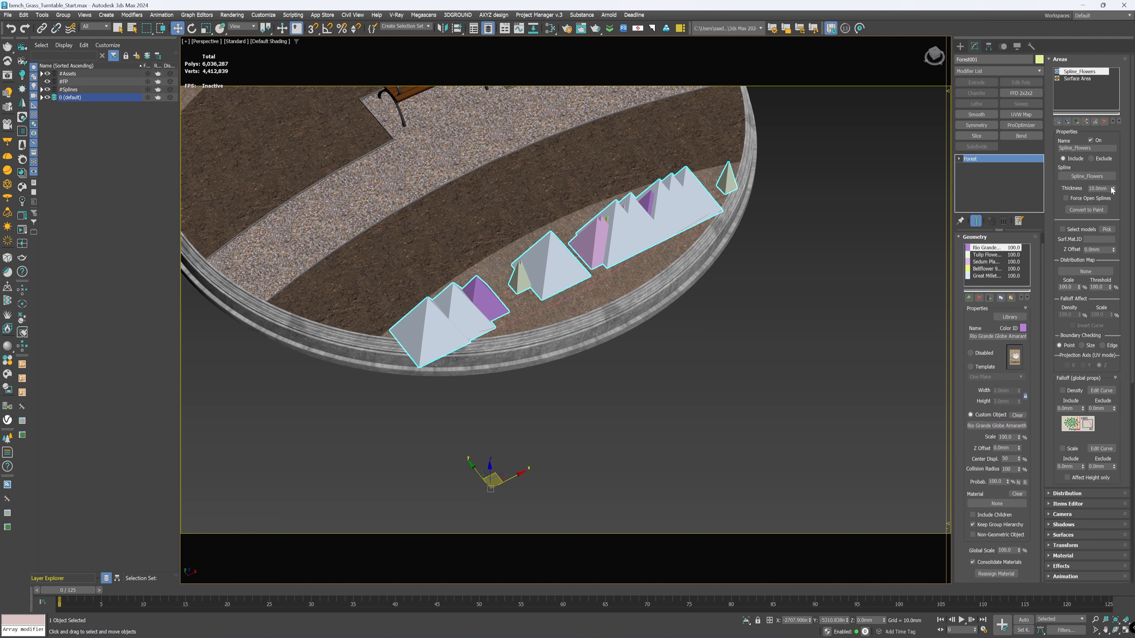
{"action": "left_click_drag", "start_coordinate": [1112, 189], "coordinate": [1125, 80]}
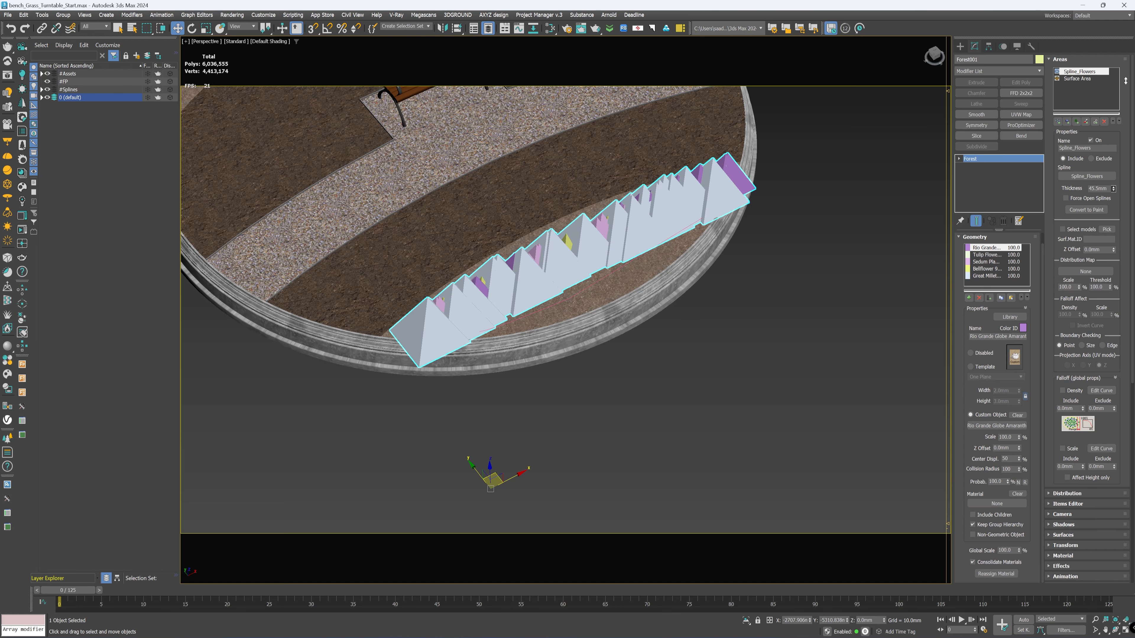
{"action": "middle_click_drag", "start_coordinate": [524, 305], "coordinate": [551, 327], "text": "alt"}
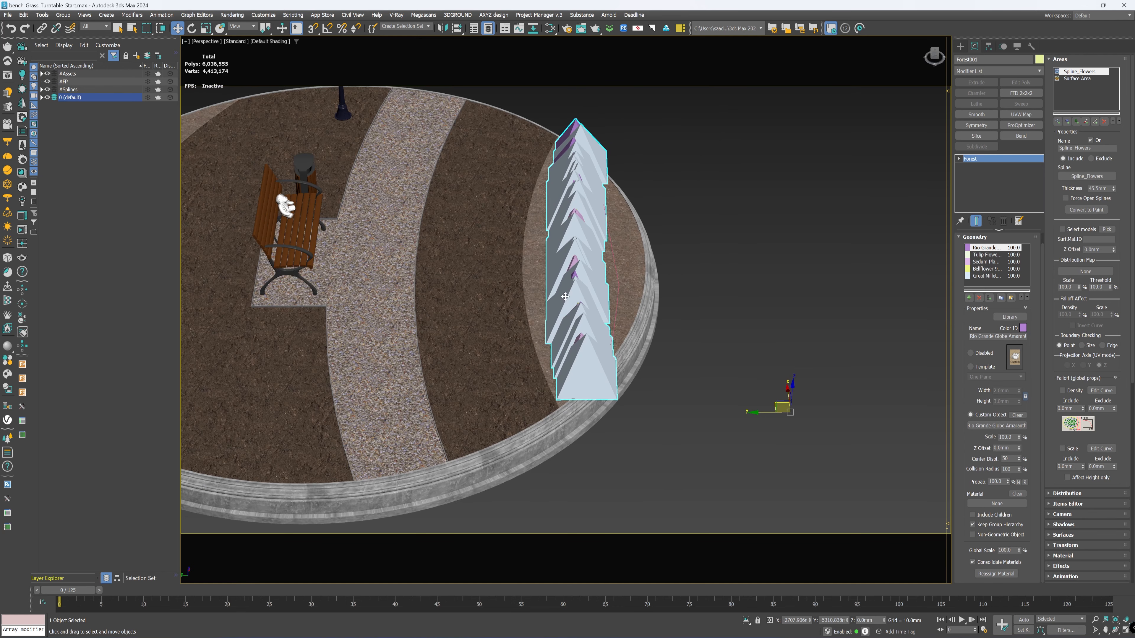
{"action": "left_click_drag", "start_coordinate": [1114, 189], "coordinate": [1113, 180]}
{"action": "left_click_drag", "start_coordinate": [1129, 243], "coordinate": [1126, 221]}
{"action": "double_click", "coordinate": [1098, 189]}
{"action": "type", "text": "100"}
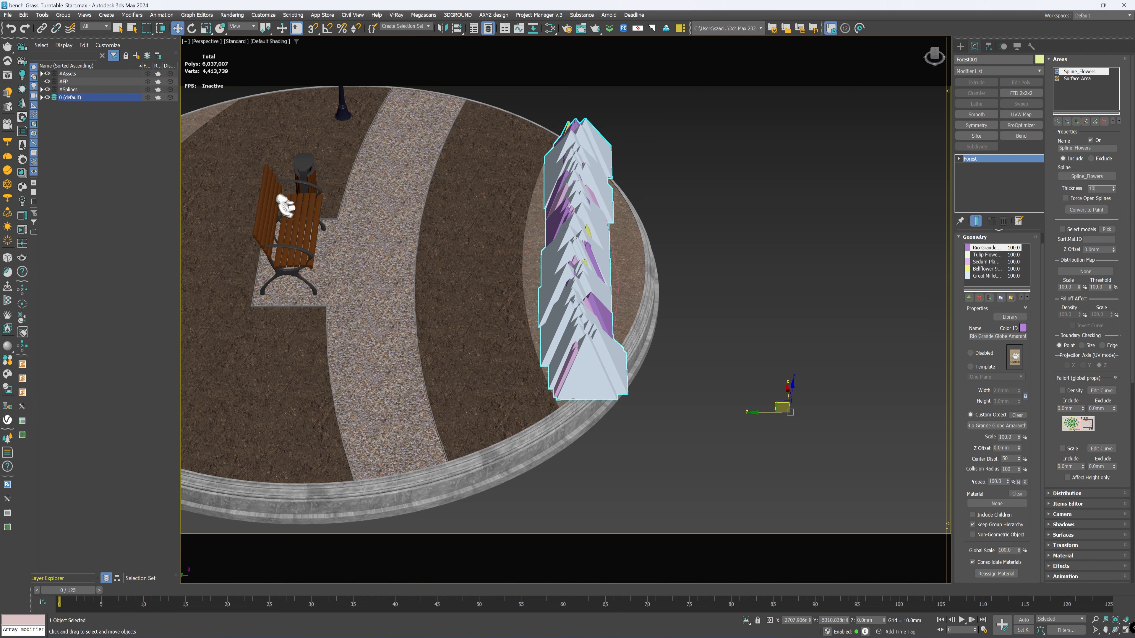
{"action": "key", "text": "Return"}
Step: Turn on edged faces in the Perspective viewport and inspect the row of flower proxies
{"action": "middle_click_drag", "start_coordinate": [750, 203], "coordinate": [1037, 226], "text": "alt"}
{"action": "middle_click_drag", "start_coordinate": [560, 289], "coordinate": [608, 331], "text": "alt"}
{"action": "scroll", "coordinate": [489, 263], "scroll_direction": "up", "scroll_amount": 3}
{"action": "scroll", "coordinate": [598, 331], "scroll_direction": "down", "scroll_amount": 3}
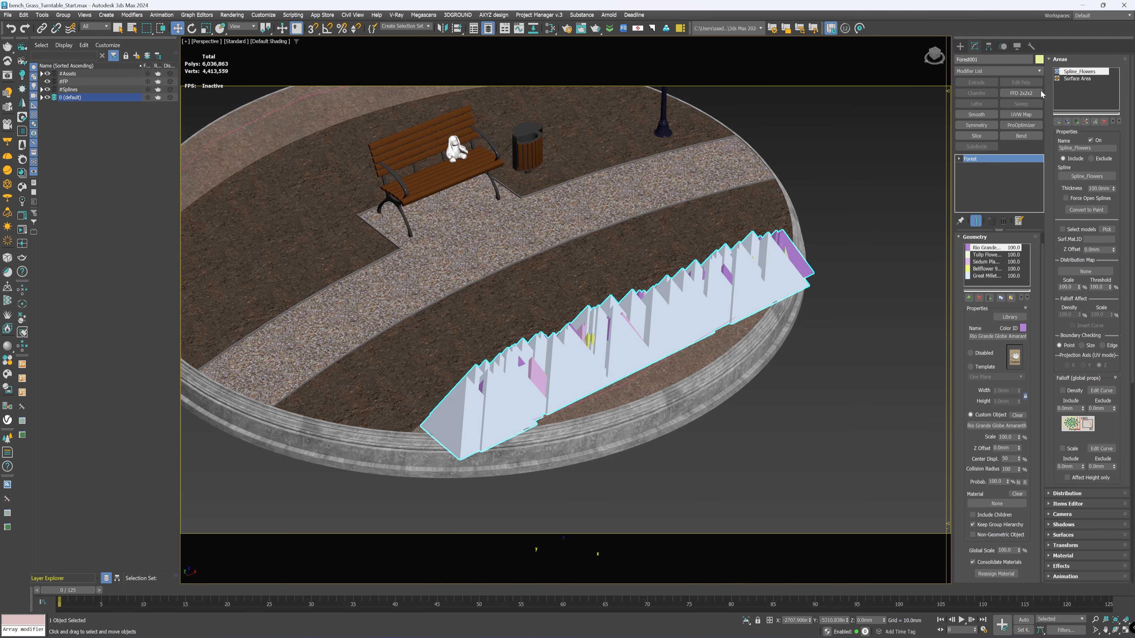
{"action": "middle_click_drag", "start_coordinate": [536, 358], "coordinate": [609, 332], "text": "alt"}
{"action": "key", "text": "F4"}
{"action": "middle_click_drag", "start_coordinate": [698, 308], "coordinate": [711, 289], "text": "alt"}
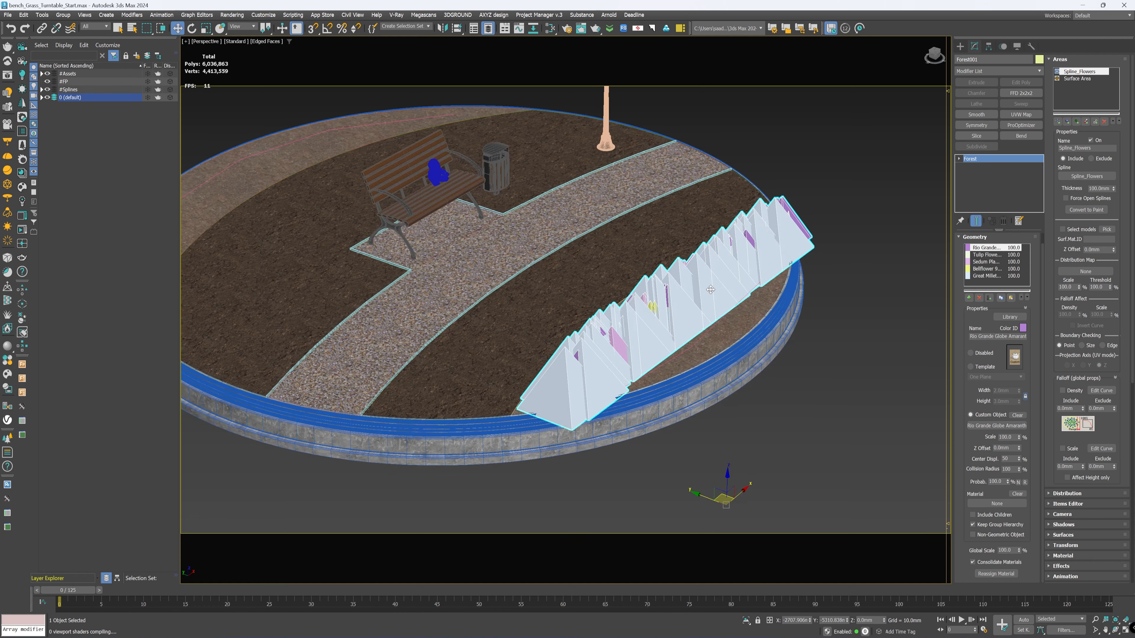
{"action": "scroll", "coordinate": [711, 289], "scroll_direction": "up", "scroll_amount": 3}
{"action": "scroll", "coordinate": [795, 278], "scroll_direction": "up", "scroll_amount": 2}
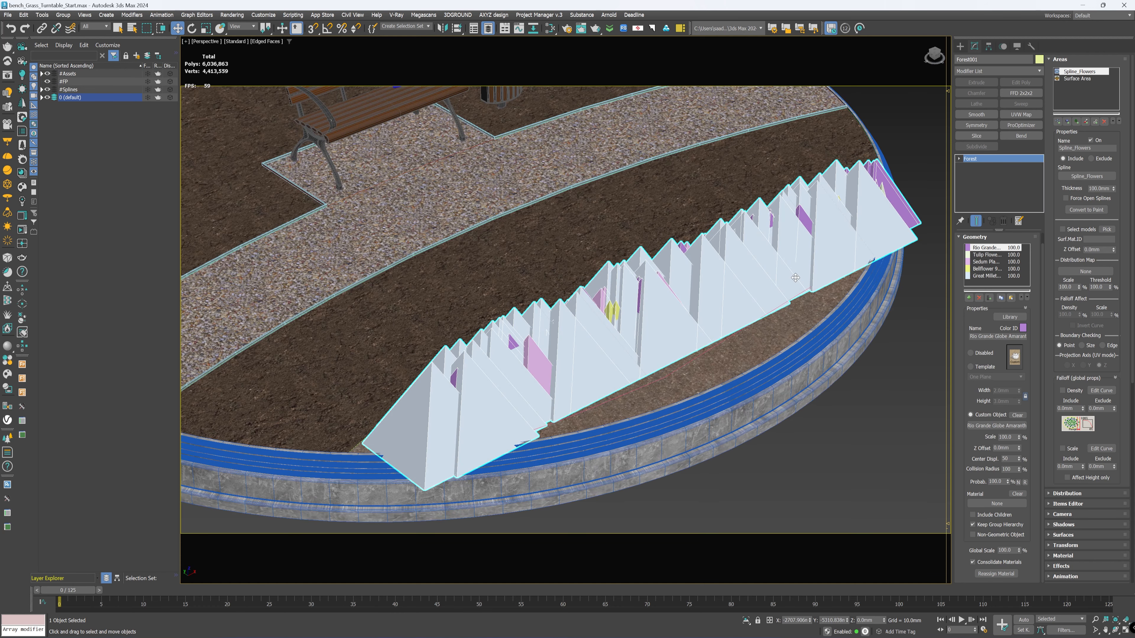
Step: Preview the flowers with the Plane proxy shape in the viewport and restore the Pyramid shape
{"action": "left_click", "coordinate": [1060, 59]}
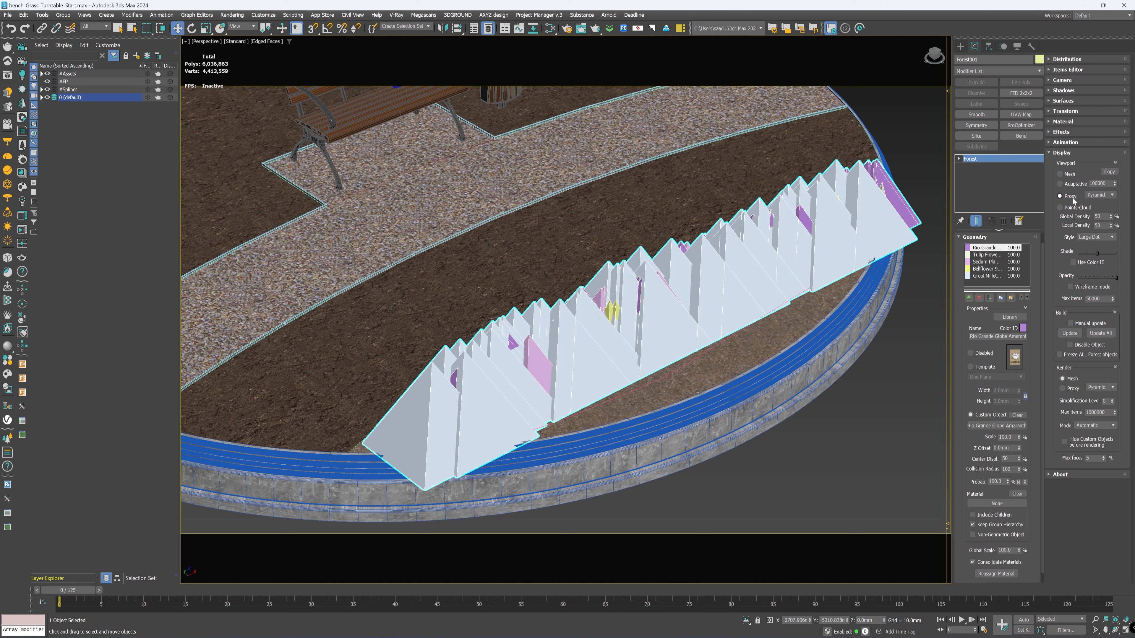
{"action": "left_click", "coordinate": [1099, 196]}
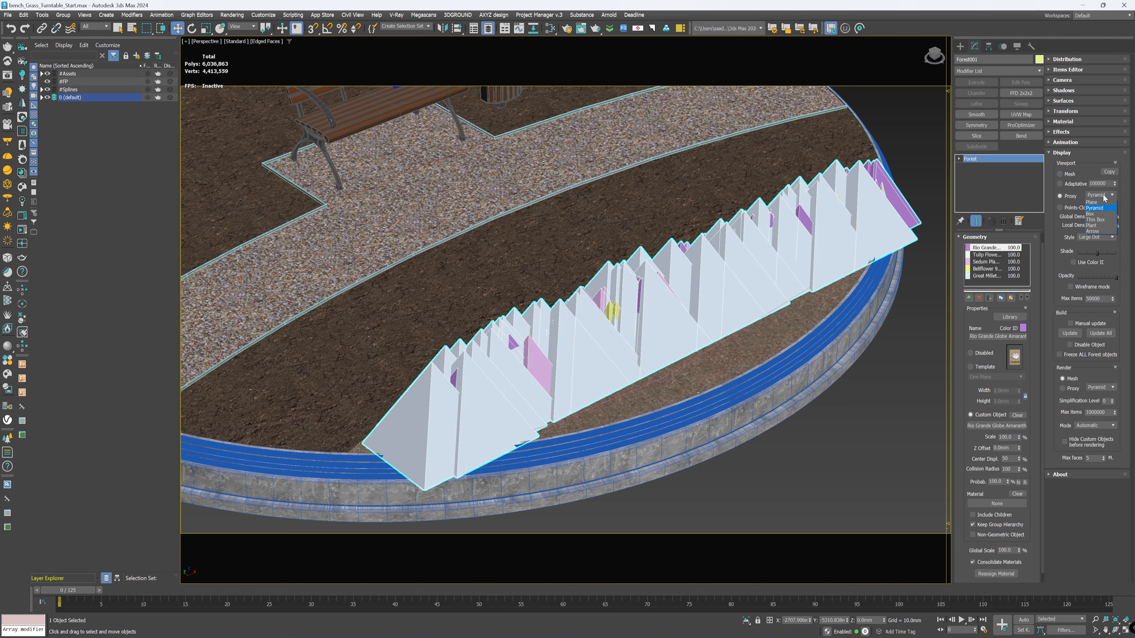
{"action": "left_click", "coordinate": [1100, 209]}
{"action": "left_click", "coordinate": [1101, 195]}
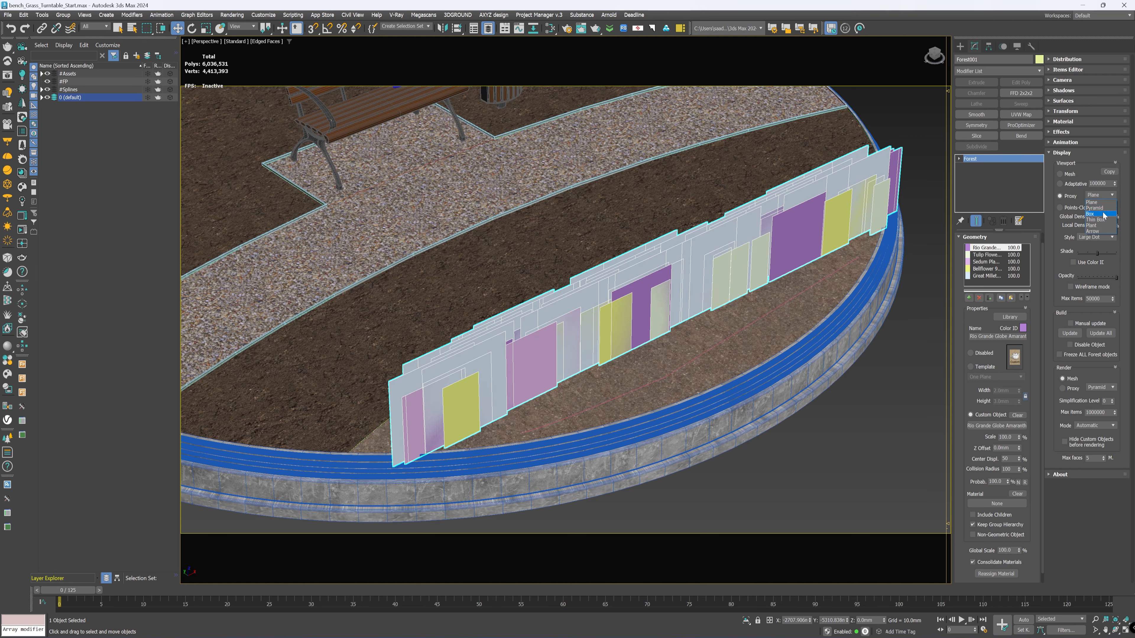
{"action": "left_click", "coordinate": [1099, 208]}
Step: Switch the Forest viewport display to Points-Cloud and inspect the flower row along the bed
{"action": "left_click", "coordinate": [1101, 196]}
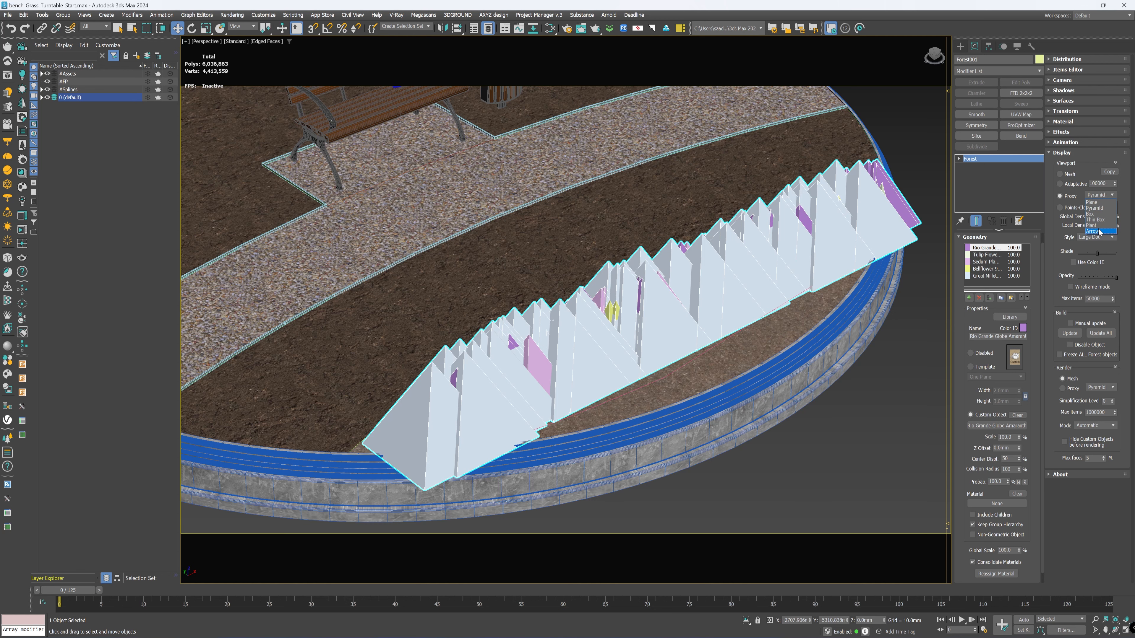
{"action": "left_click", "coordinate": [1058, 208]}
{"action": "scroll", "coordinate": [711, 308], "scroll_direction": "down", "scroll_amount": 6}
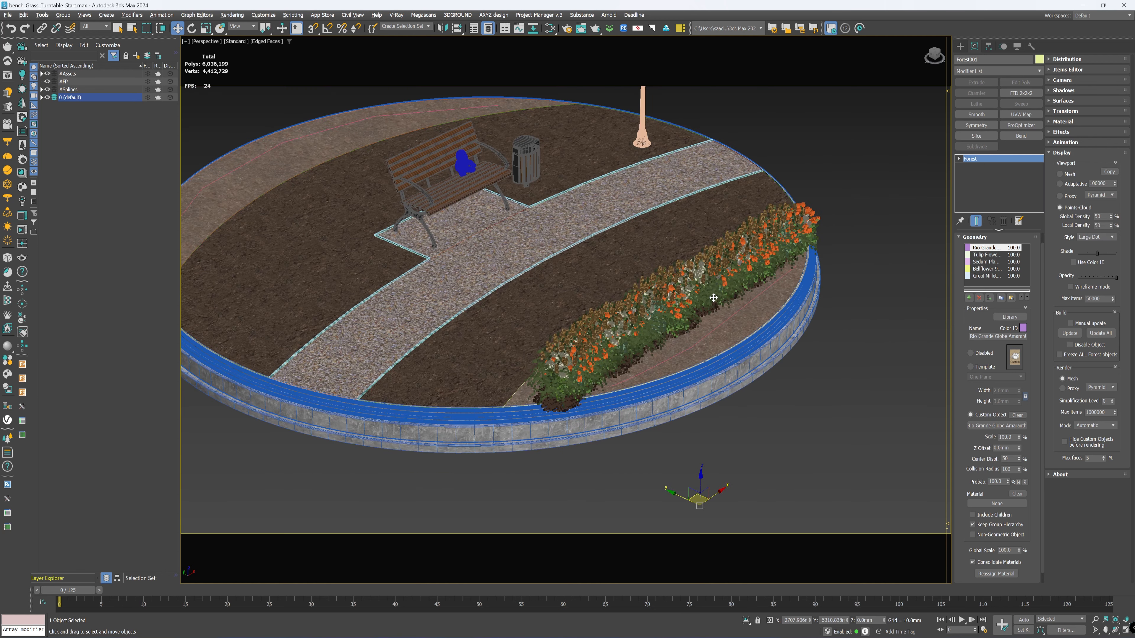
{"action": "mouse_move", "coordinate": [713, 297]}
{"action": "middle_mouse_down", "text": "alt"}
{"action": "mouse_move", "coordinate": [689, 287]}
{"action": "mouse_move", "coordinate": [706, 301]}
{"action": "middle_mouse_up", "text": "alt"}
{"action": "scroll", "coordinate": [626, 356], "scroll_direction": "up", "scroll_amount": 3}
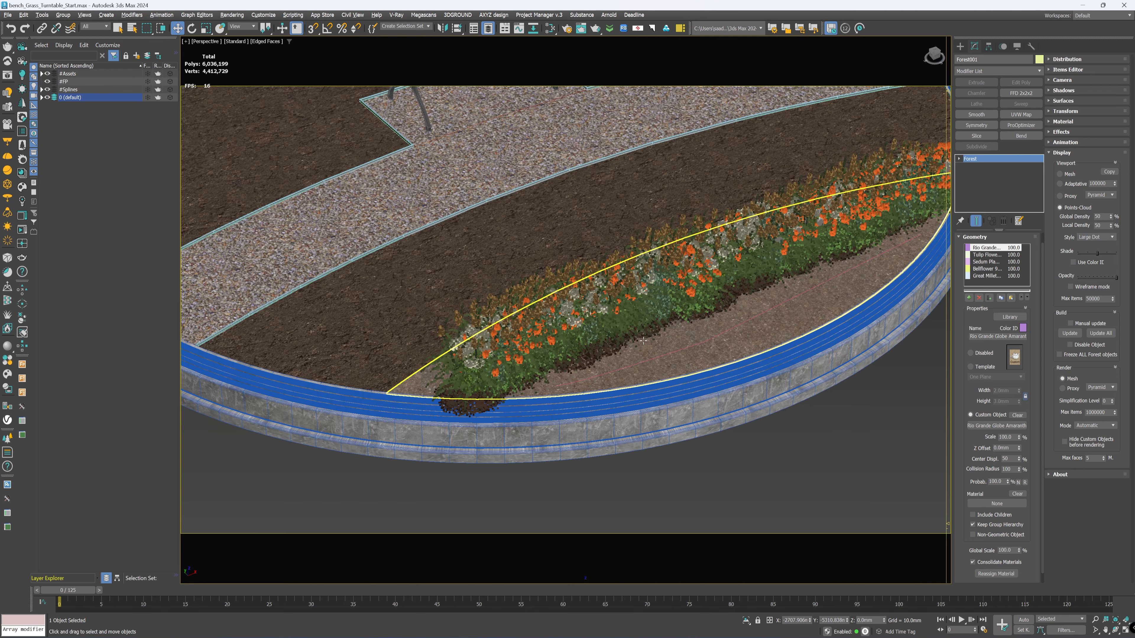
{"action": "middle_click_drag", "start_coordinate": [642, 341], "coordinate": [713, 310], "text": "alt"}
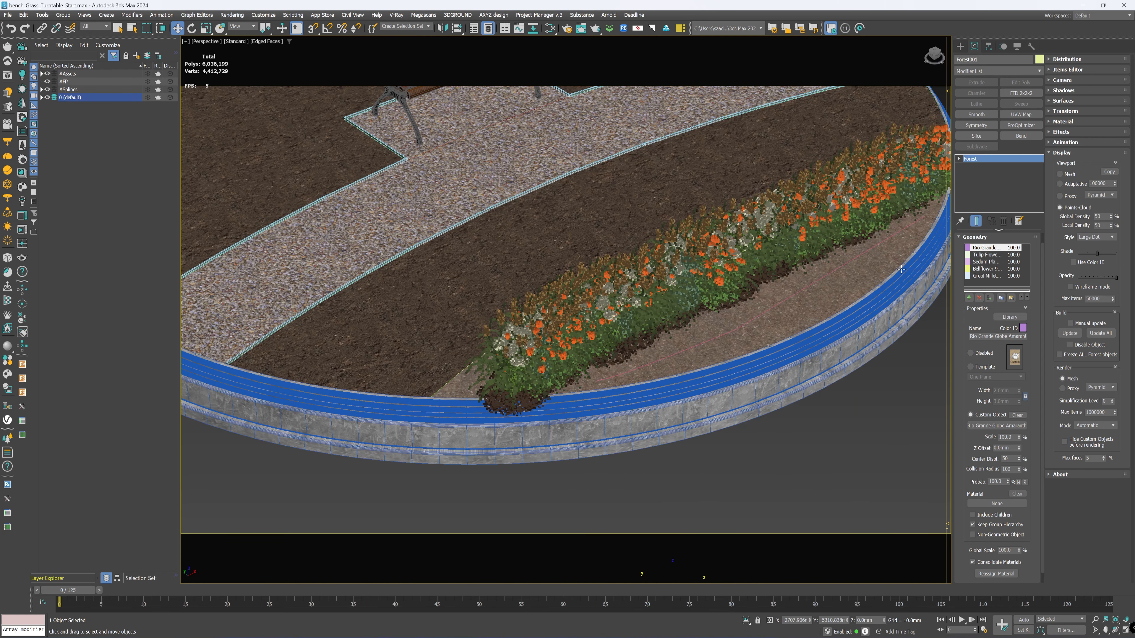
{"action": "middle_click_drag", "start_coordinate": [901, 269], "coordinate": [849, 312], "text": "alt"}
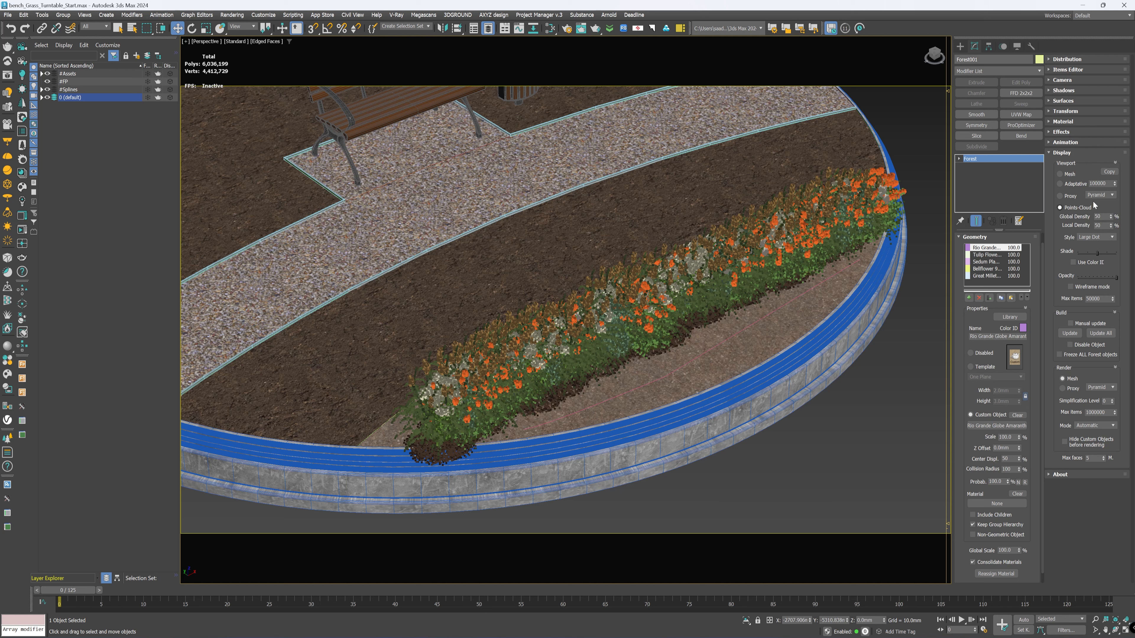
Step: Return the Forest viewport display to Proxy mode with the Pyramid shape
{"action": "left_click", "coordinate": [1068, 197]}
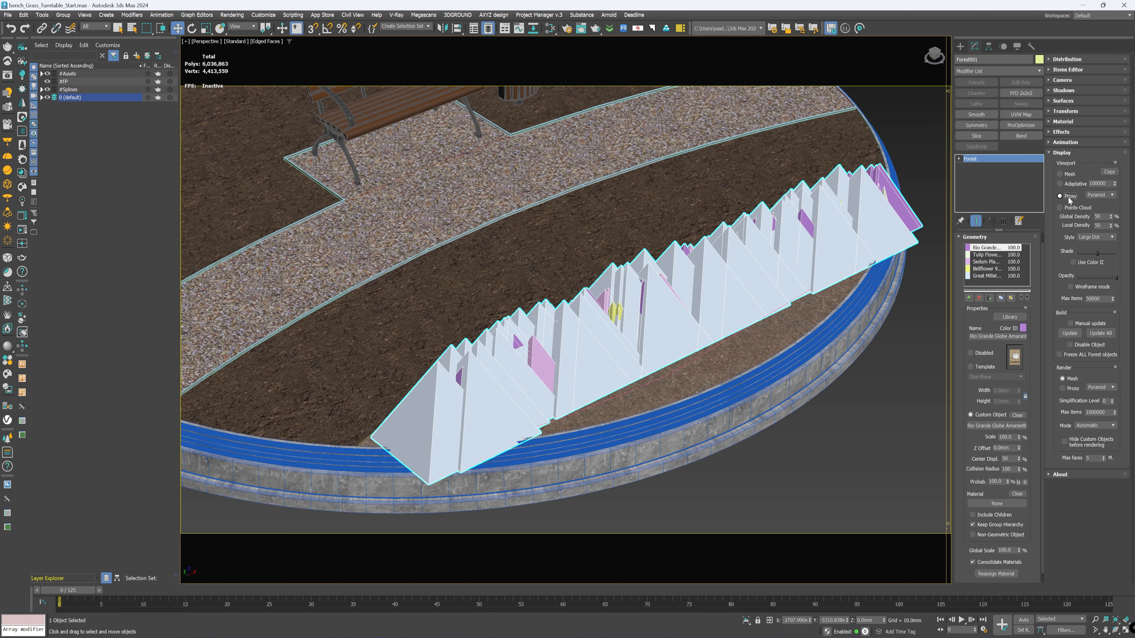
{"action": "left_click", "coordinate": [1112, 195]}
{"action": "left_click", "coordinate": [1111, 197]}
{"action": "middle_click_drag", "start_coordinate": [649, 271], "coordinate": [766, 244], "text": "alt"}
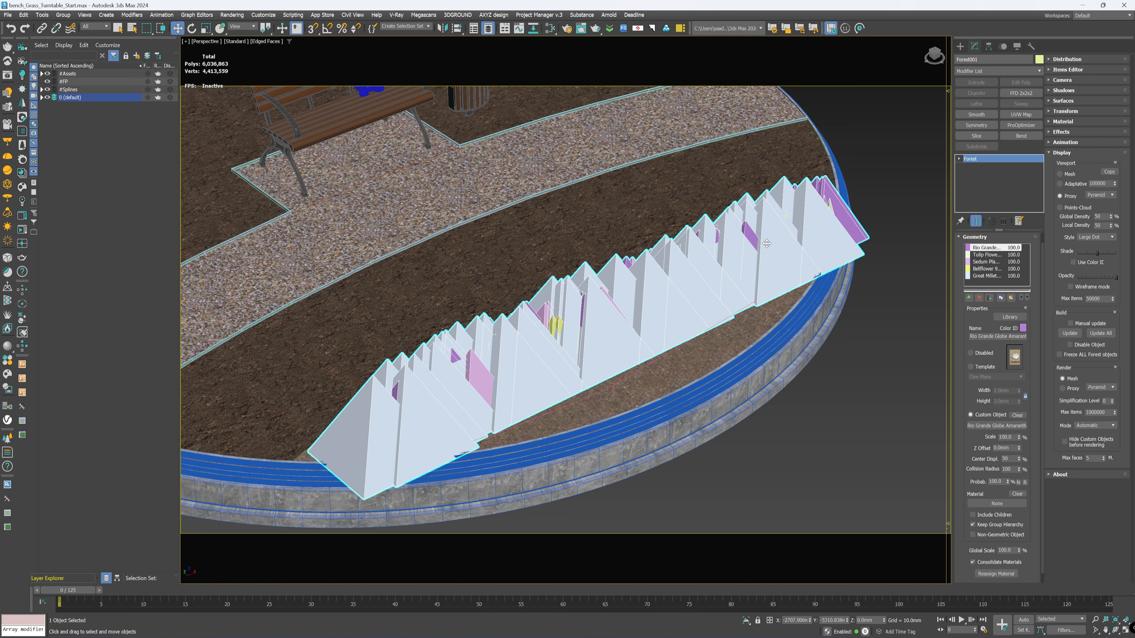
Step: Enable random translation, rotation and scale for the scattered flowers, keeping the default ranges
{"action": "left_click", "coordinate": [1060, 153]}
{"action": "left_click", "coordinate": [1066, 111]}
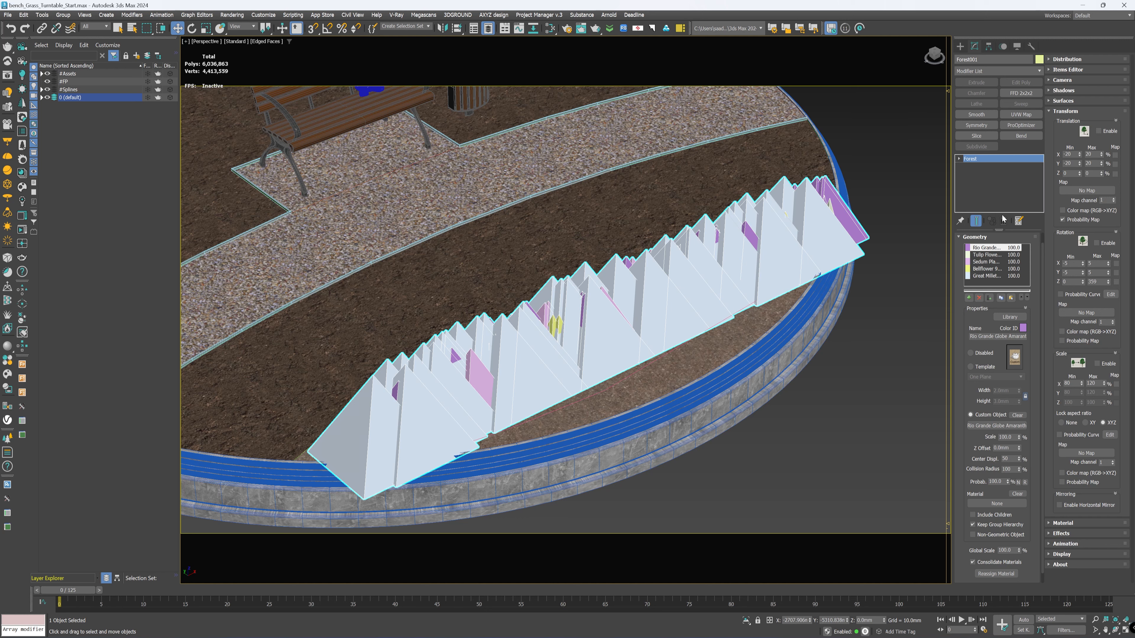
{"action": "left_click", "coordinate": [1104, 132]}
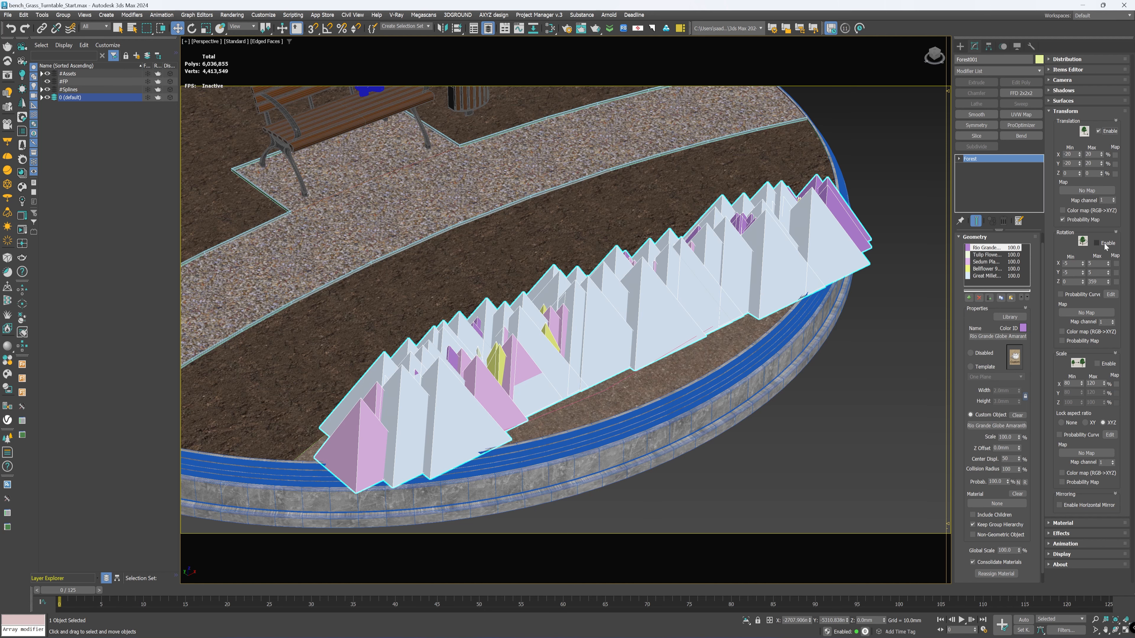
{"action": "left_click", "coordinate": [1096, 243]}
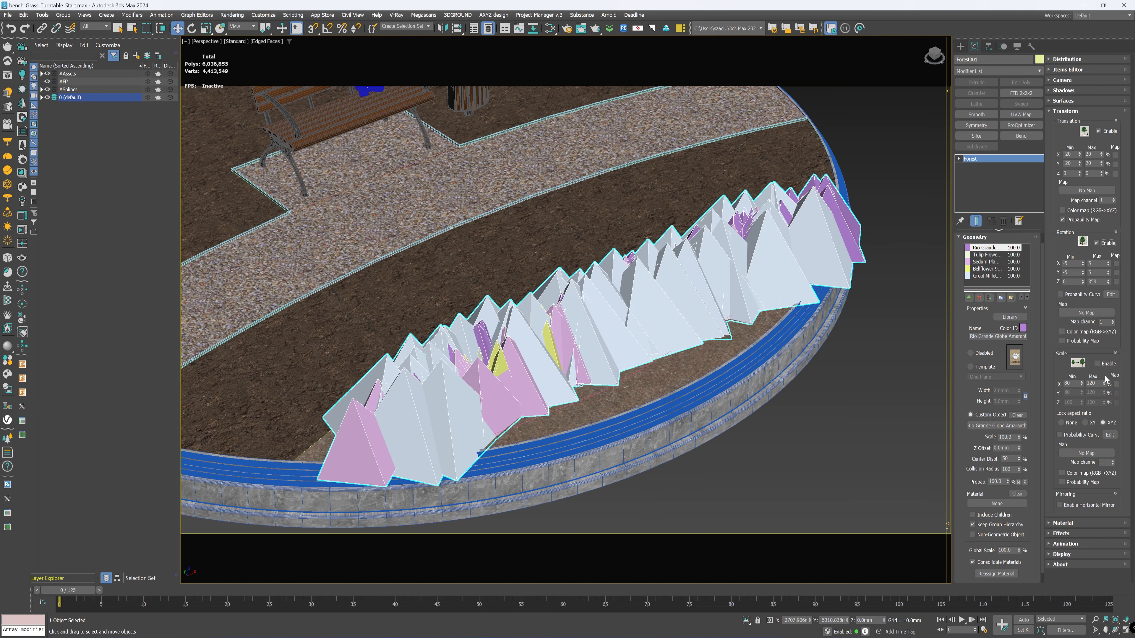
{"action": "left_click", "coordinate": [1105, 366]}
{"action": "mouse_move", "coordinate": [637, 301]}
{"action": "middle_mouse_down", "text": "alt"}
{"action": "mouse_move", "coordinate": [655, 293]}
{"action": "mouse_move", "coordinate": [634, 303]}
{"action": "middle_mouse_up", "text": "alt"}
{"action": "left_click", "coordinate": [1068, 111]}
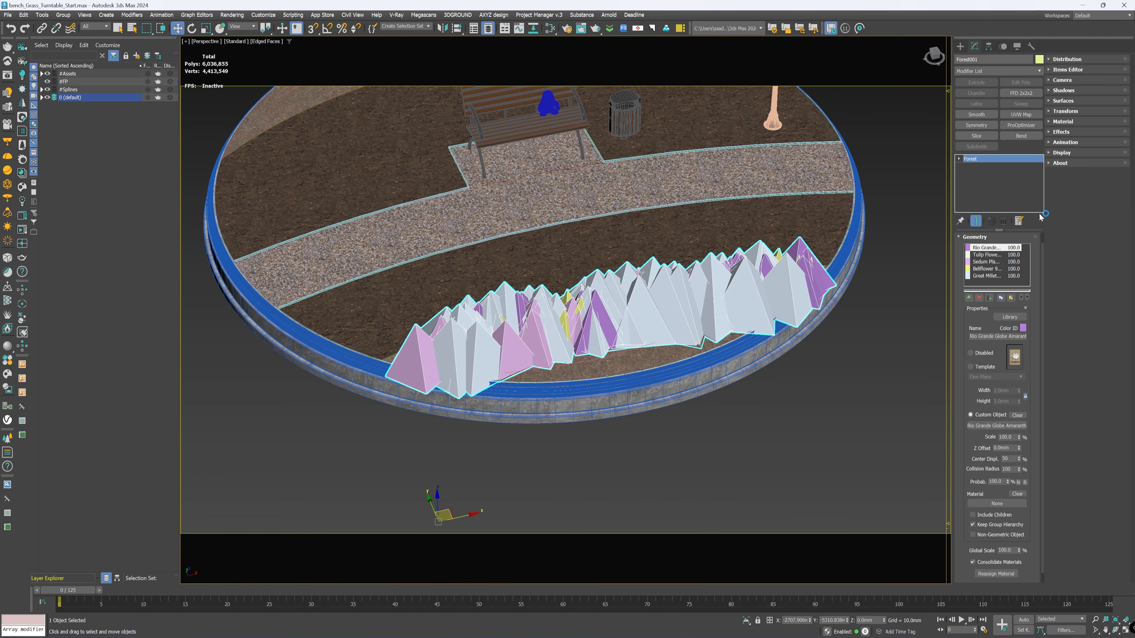
Step: Enable collisions for the flower distribution and turn on their preview in the viewport
{"action": "left_click", "coordinate": [1072, 59]}
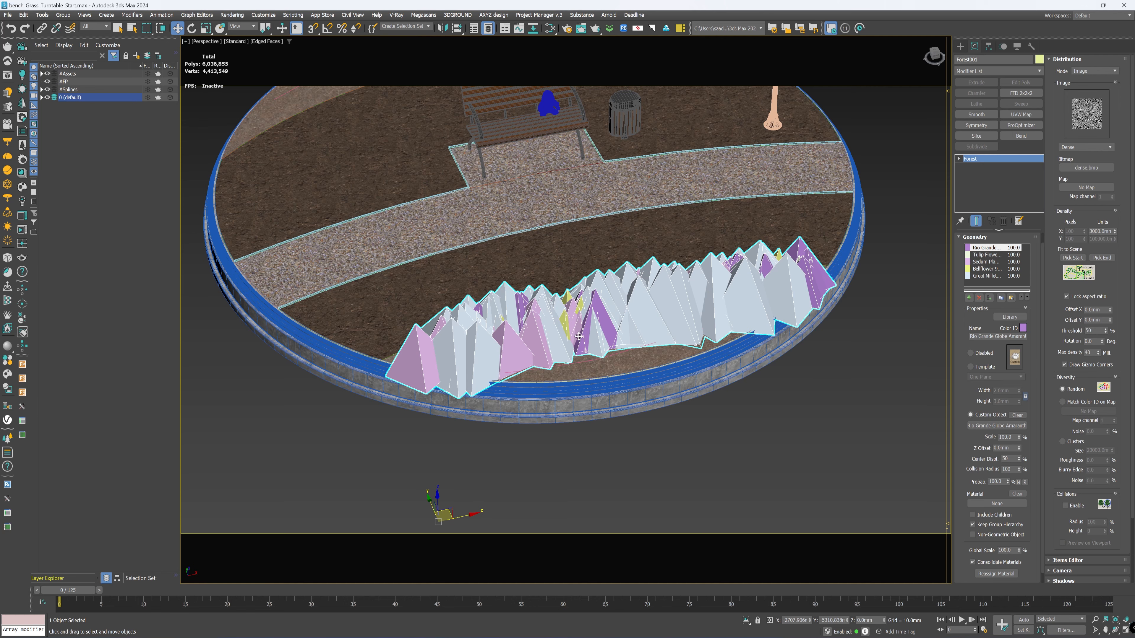
{"action": "scroll", "coordinate": [557, 334], "scroll_direction": "up", "scroll_amount": 2}
{"action": "scroll", "coordinate": [562, 288], "scroll_direction": "up", "scroll_amount": 3}
{"action": "scroll", "coordinate": [563, 289], "scroll_direction": "down", "scroll_amount": 4}
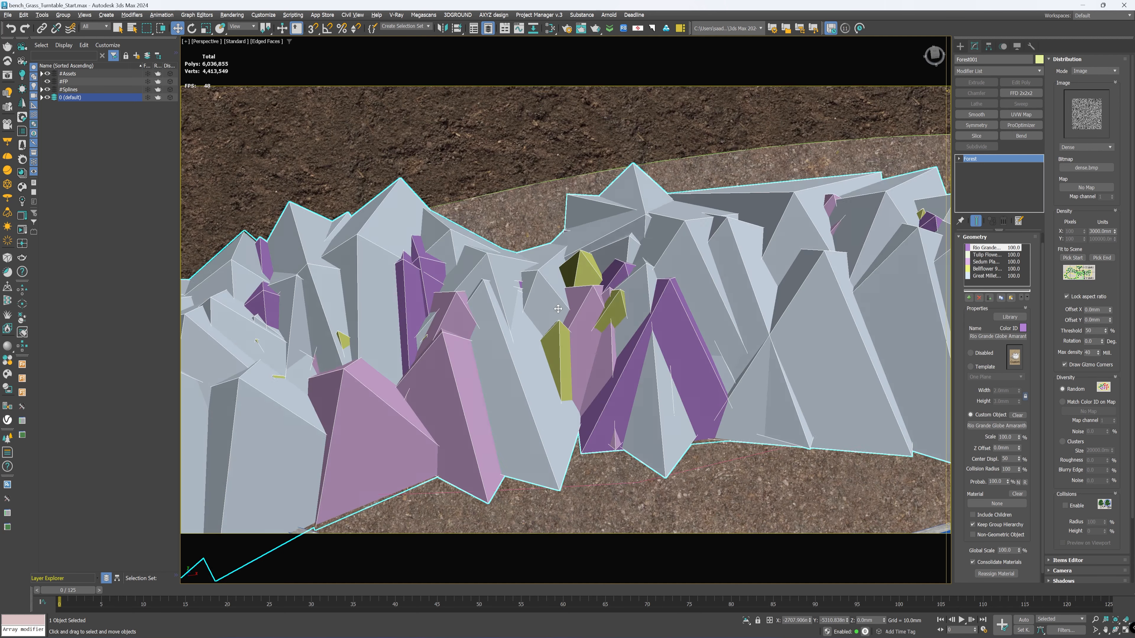
{"action": "scroll", "coordinate": [651, 308], "scroll_direction": "down", "scroll_amount": 2}
{"action": "middle_click_drag", "start_coordinate": [651, 308], "coordinate": [601, 305]}
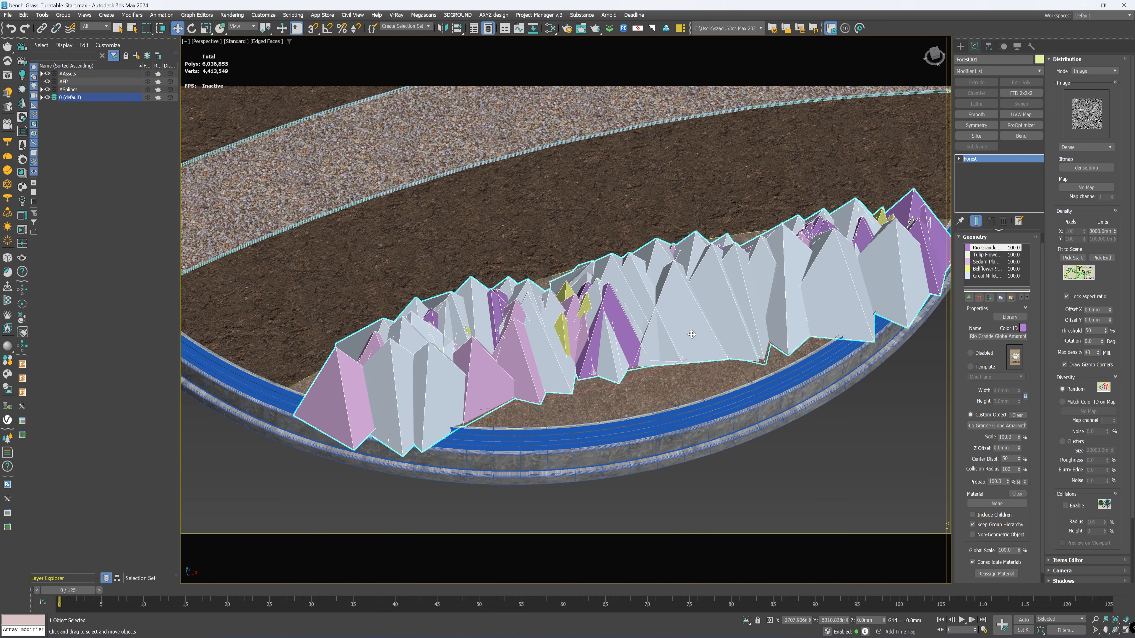
{"action": "scroll", "coordinate": [691, 334], "scroll_direction": "down", "scroll_amount": 6}
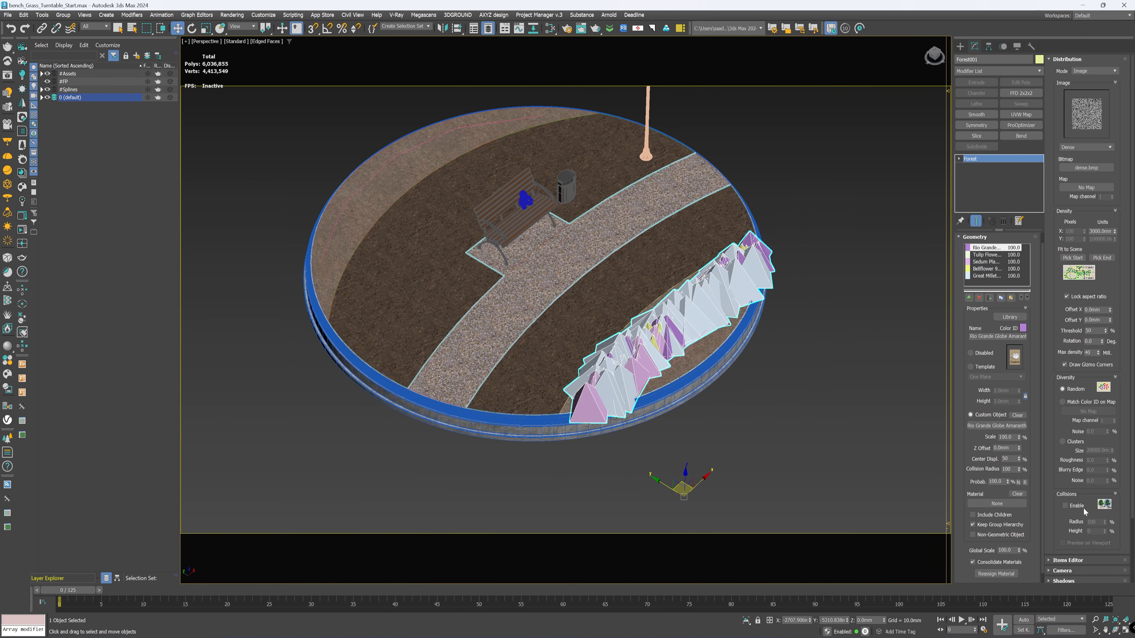
{"action": "left_click", "coordinate": [1065, 506]}
{"action": "left_click", "coordinate": [1081, 544]}
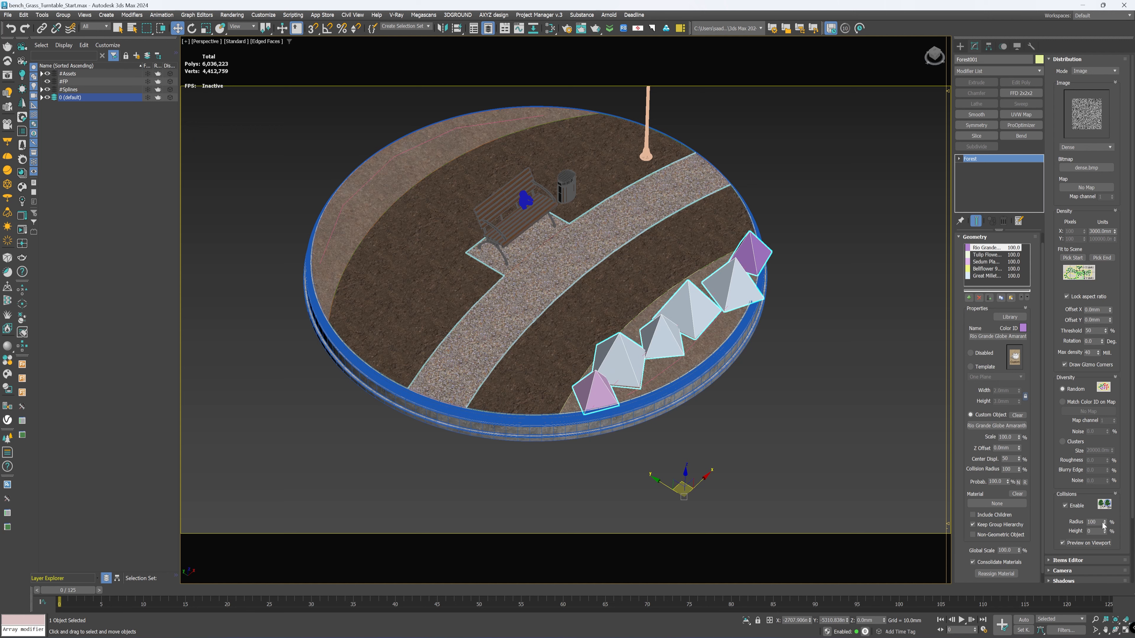
Step: Set the collision radius of the flower distribution to 45%
{"action": "middle_click_drag", "start_coordinate": [804, 335], "coordinate": [726, 356], "text": "alt"}
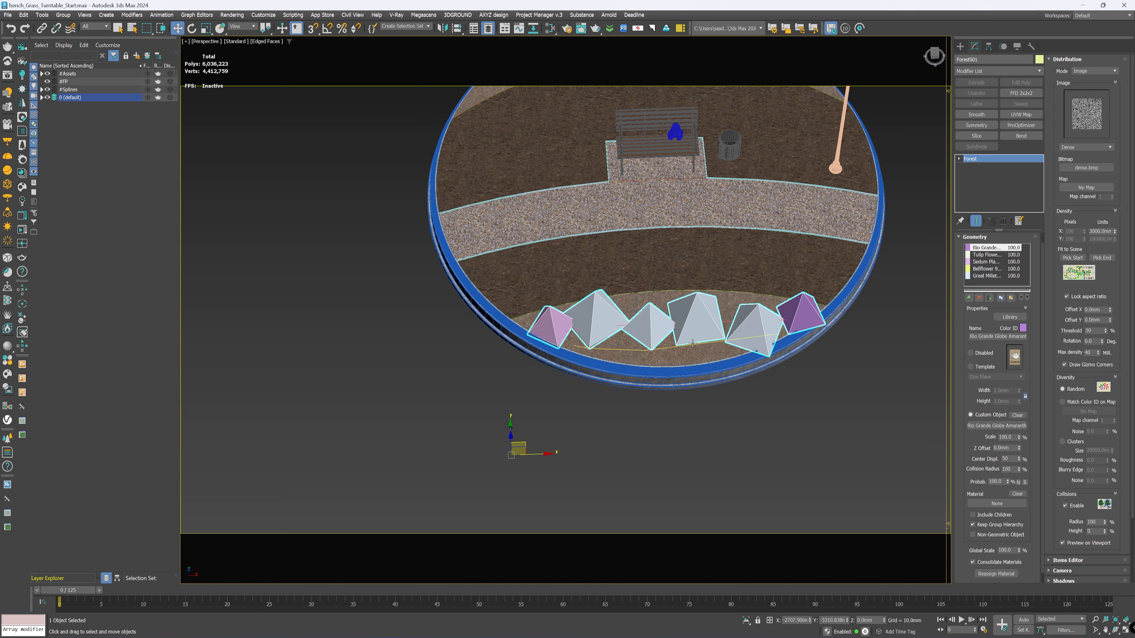
{"action": "left_click_drag", "start_coordinate": [1104, 521], "coordinate": [1108, 536]}
{"action": "left_click", "coordinate": [1095, 524]}
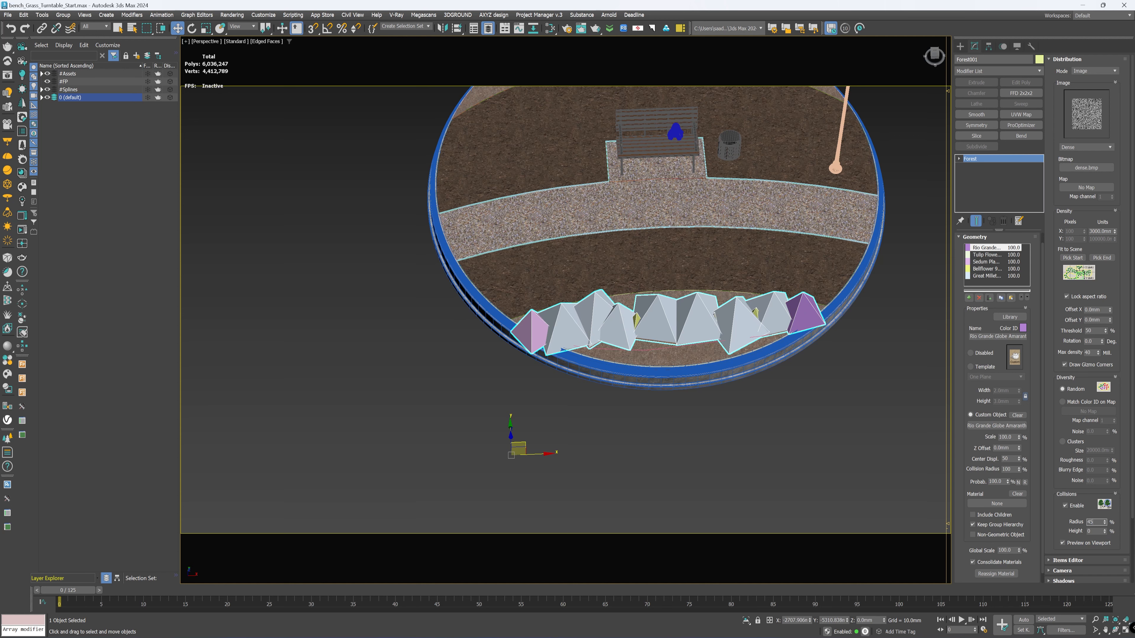
{"action": "type", "text": "45"}
{"action": "key", "text": "Return"}
Step: Start V-Ray Viewport IPR in the Perspective viewport and deselect the Forest object to inspect the rendered flowers
{"action": "middle_click_drag", "start_coordinate": [745, 494], "coordinate": [773, 259], "text": "alt"}
{"action": "scroll", "coordinate": [719, 348], "scroll_direction": "up", "scroll_amount": 3}
{"action": "scroll", "coordinate": [732, 357], "scroll_direction": "down", "scroll_amount": 3}
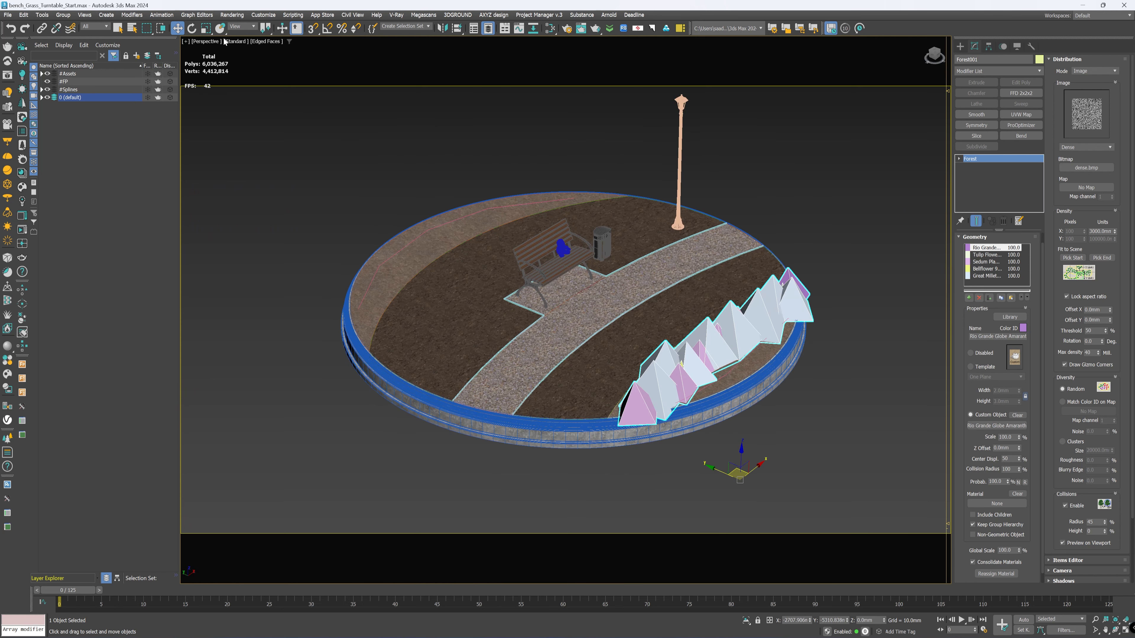
{"action": "left_click", "coordinate": [238, 42]}
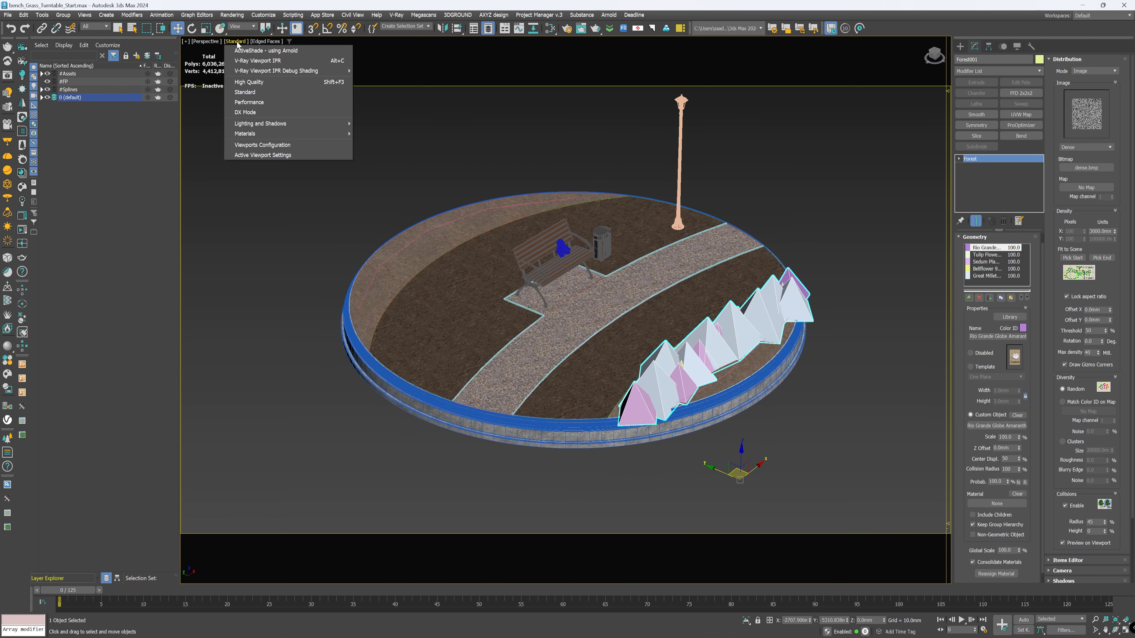
{"action": "left_click", "coordinate": [265, 61]}
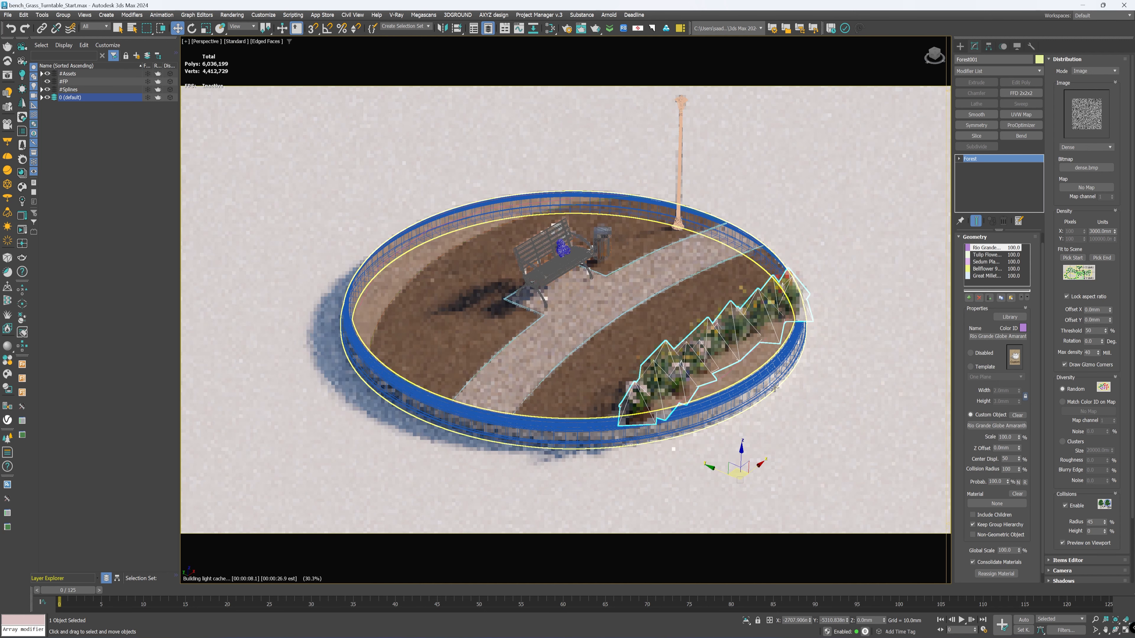
{"action": "left_click", "coordinate": [803, 412]}
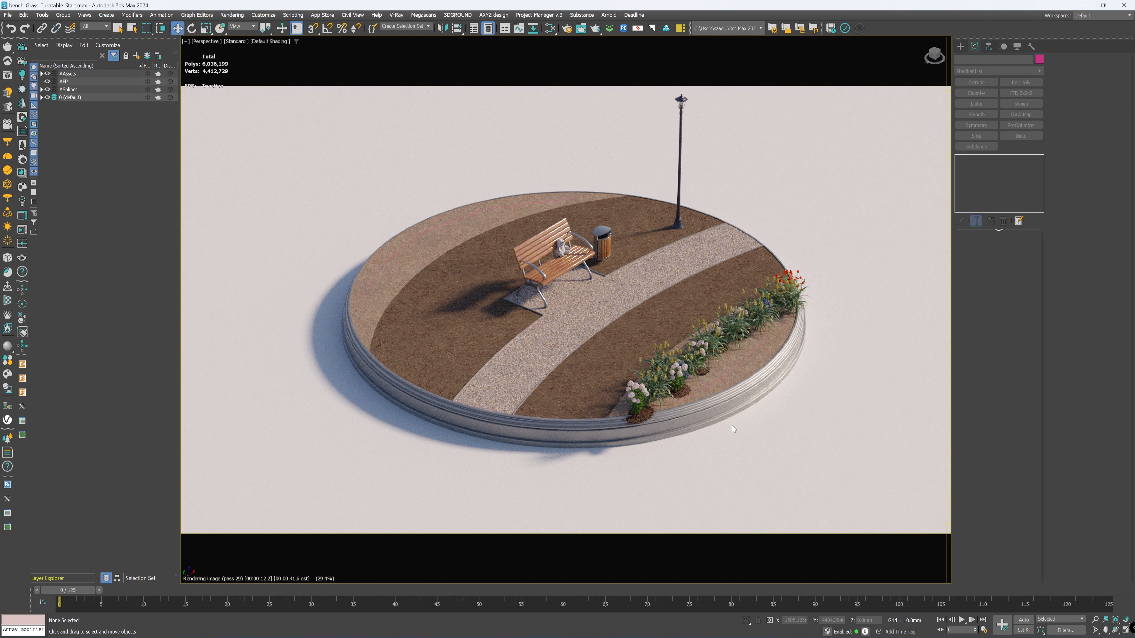
{"action": "middle_click_drag", "start_coordinate": [725, 450], "coordinate": [754, 448], "text": "alt"}
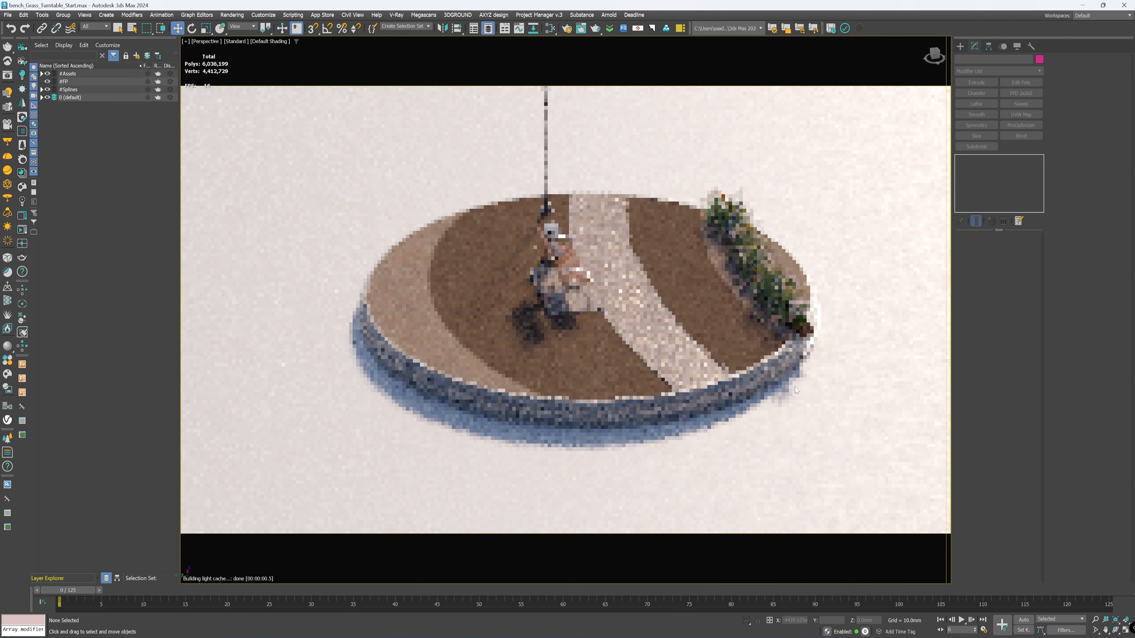
Step: Inspect the rendered flower row from another angle and stop V-Ray Viewport IPR in the Perspective viewport
{"action": "mouse_move", "coordinate": [795, 390]}
{"action": "middle_mouse_down", "text": "alt"}
{"action": "mouse_move", "coordinate": [755, 402]}
{"action": "mouse_move", "coordinate": [776, 397]}
{"action": "middle_mouse_up", "text": "alt"}
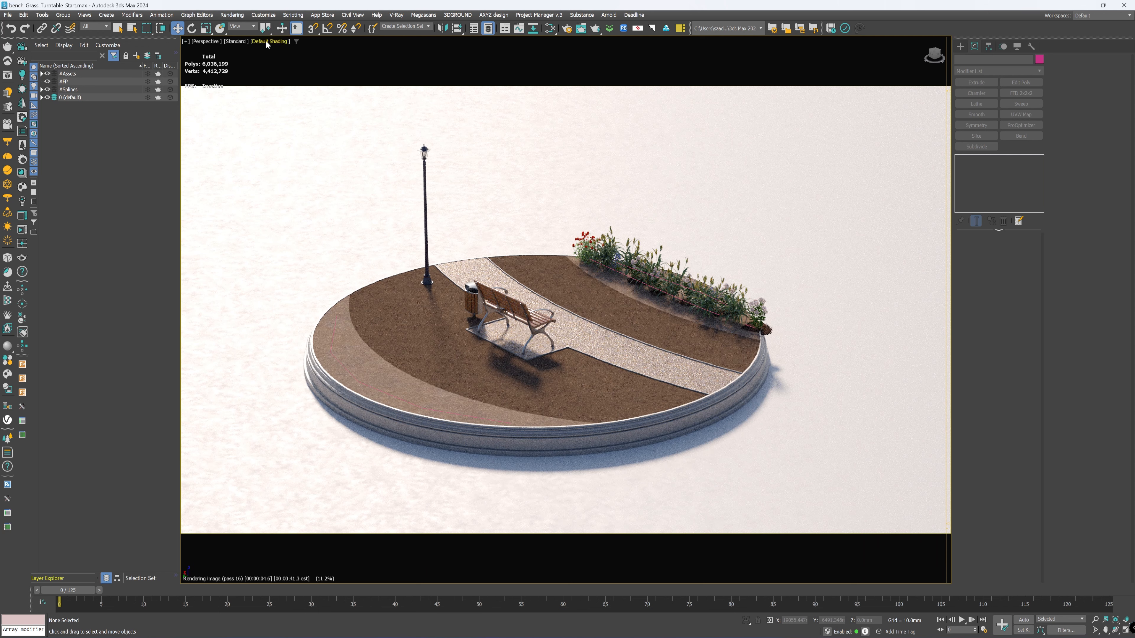
{"action": "left_click", "coordinate": [235, 41]}
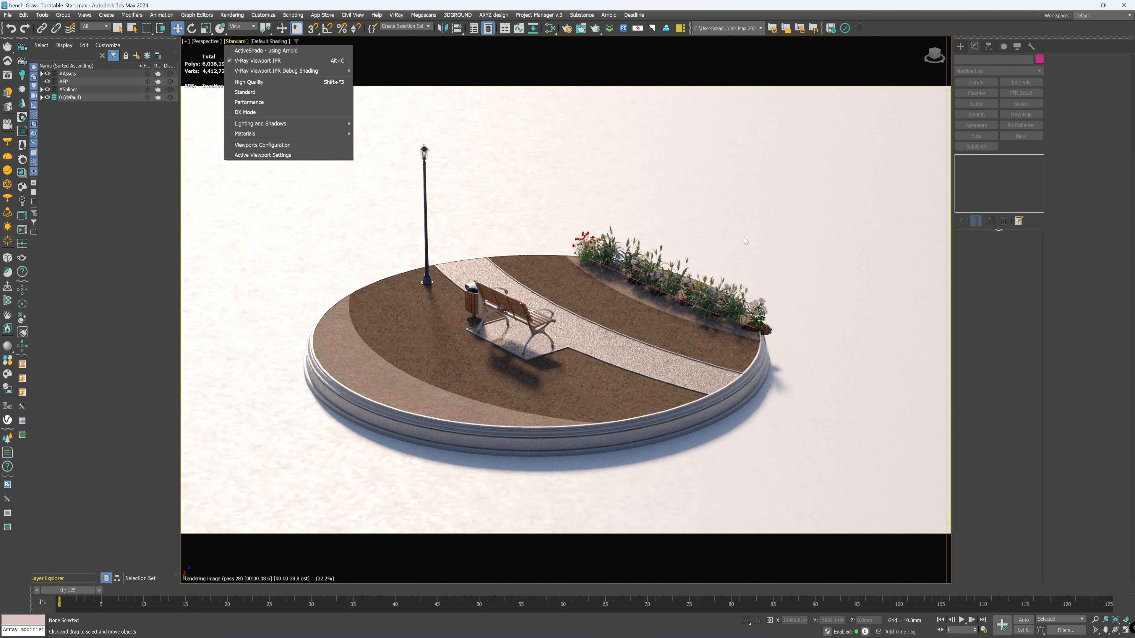
{"action": "left_click", "coordinate": [753, 236]}
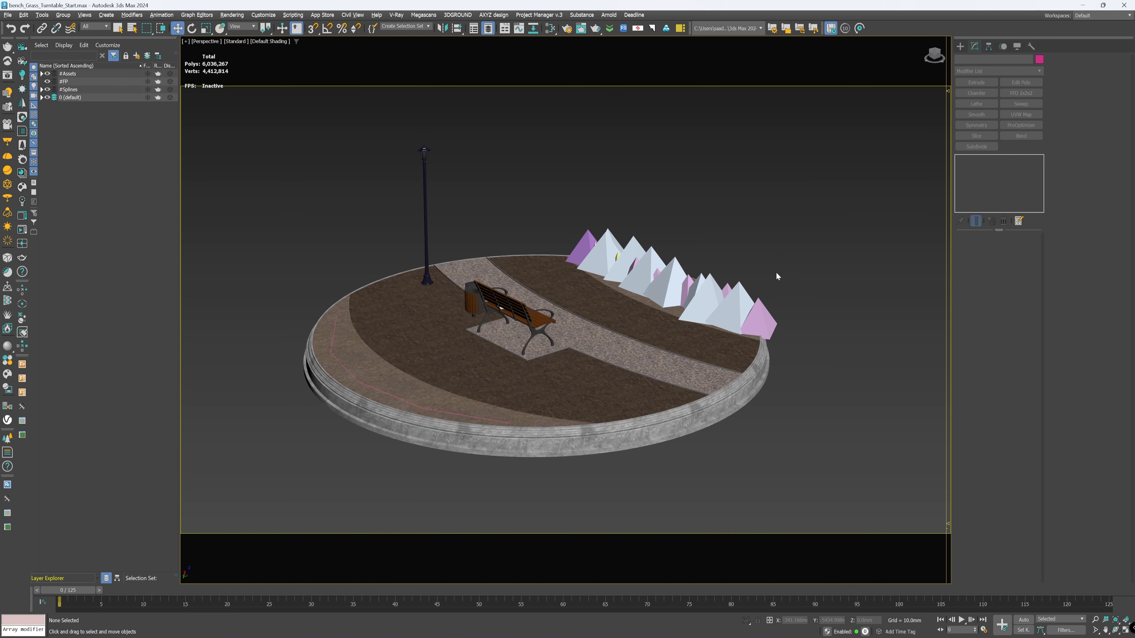
Step: Select the three bush models in the middle of the source plants and create an Icon Mode Forest Pro object from them beside the round base
{"action": "scroll", "coordinate": [777, 274], "scroll_direction": "down", "scroll_amount": 1}
{"action": "middle_click_drag", "start_coordinate": [776, 274], "coordinate": [748, 277], "text": "alt"}
{"action": "scroll", "coordinate": [599, 356], "scroll_direction": "up", "scroll_amount": 4}
{"action": "scroll", "coordinate": [611, 360], "scroll_direction": "down", "scroll_amount": 4}
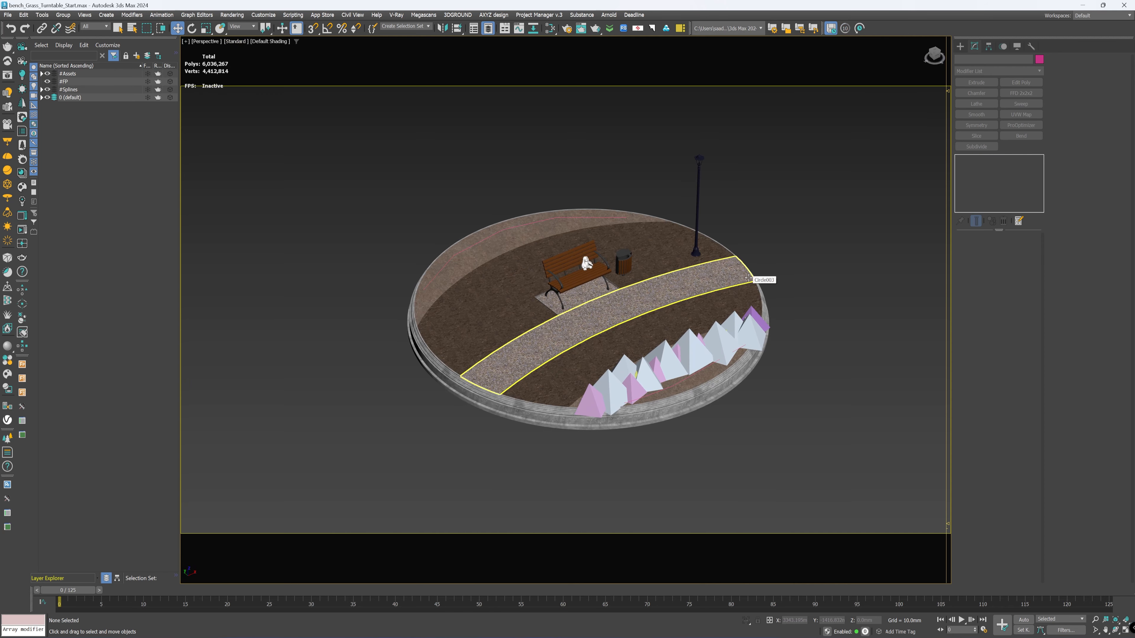
{"action": "scroll", "coordinate": [683, 365], "scroll_direction": "up", "scroll_amount": 4}
{"action": "scroll", "coordinate": [688, 365], "scroll_direction": "down", "scroll_amount": 6}
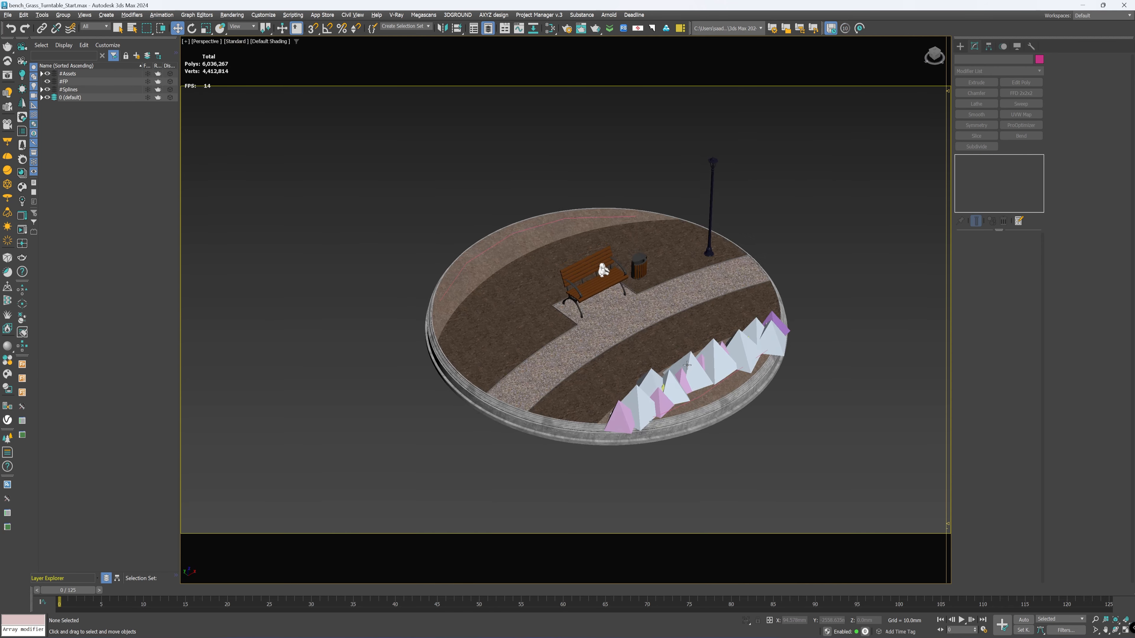
{"action": "scroll", "coordinate": [684, 424], "scroll_direction": "up", "scroll_amount": 5}
{"action": "middle_click_drag", "start_coordinate": [684, 446], "coordinate": [802, 427], "text": "alt"}
{"action": "scroll", "coordinate": [802, 427], "scroll_direction": "down", "scroll_amount": 7}
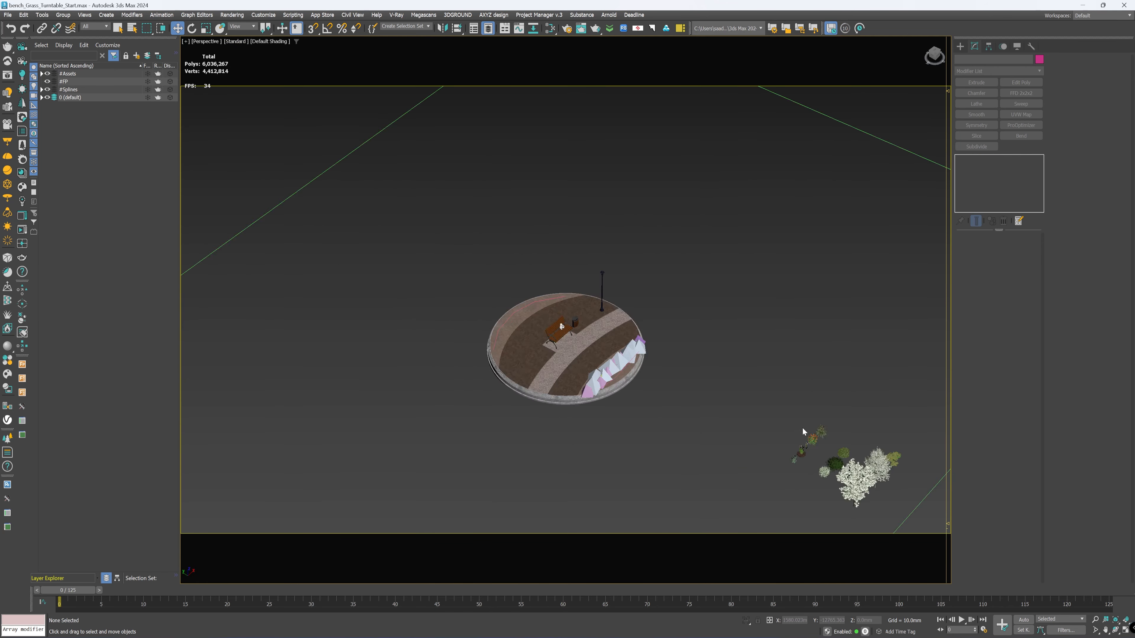
{"action": "middle_click_drag", "start_coordinate": [594, 393], "coordinate": [697, 340], "text": "alt"}
{"action": "scroll", "coordinate": [700, 336], "scroll_direction": "up", "scroll_amount": 6}
{"action": "left_click_drag", "start_coordinate": [685, 487], "coordinate": [690, 492]}
{"action": "scroll", "coordinate": [696, 431], "scroll_direction": "down", "scroll_amount": 5}
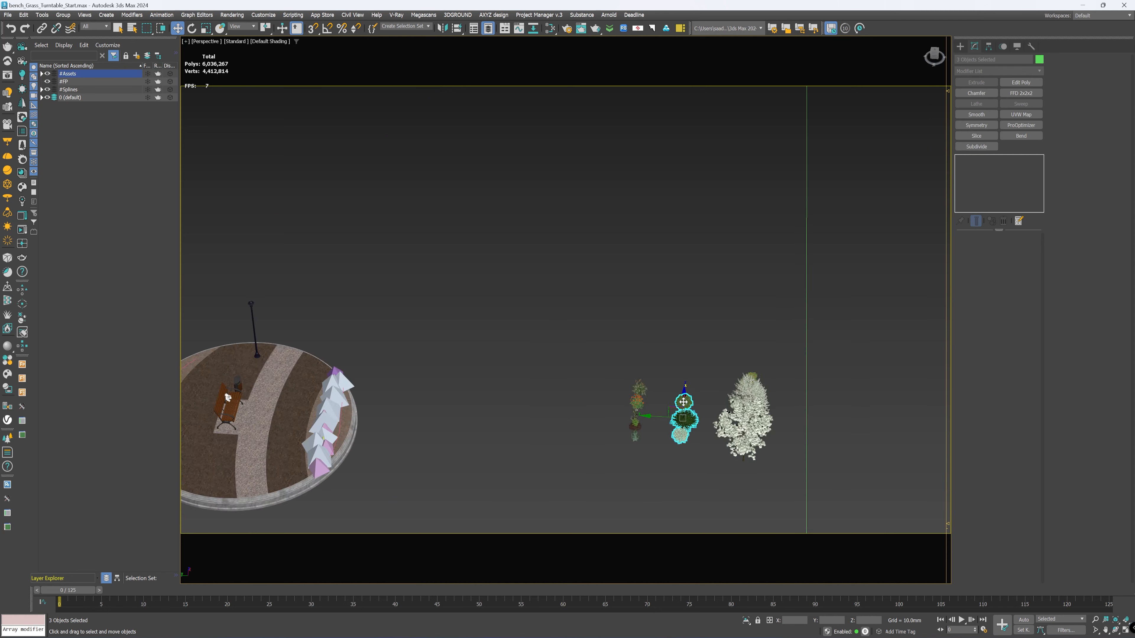
{"action": "middle_click_drag", "start_coordinate": [696, 425], "coordinate": [607, 357], "text": "alt"}
{"action": "scroll", "coordinate": [500, 228], "scroll_direction": "up", "scroll_amount": 5}
{"action": "middle_click_drag", "start_coordinate": [656, 199], "coordinate": [681, 253]}
{"action": "left_click", "coordinate": [960, 46]}
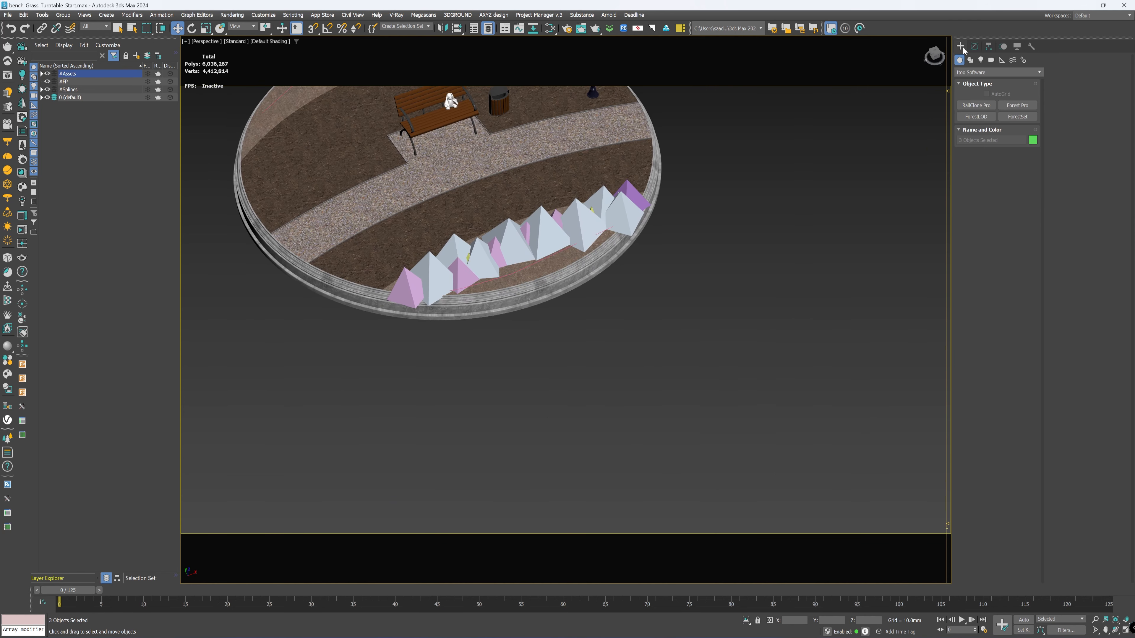
{"action": "left_click", "coordinate": [1016, 105]}
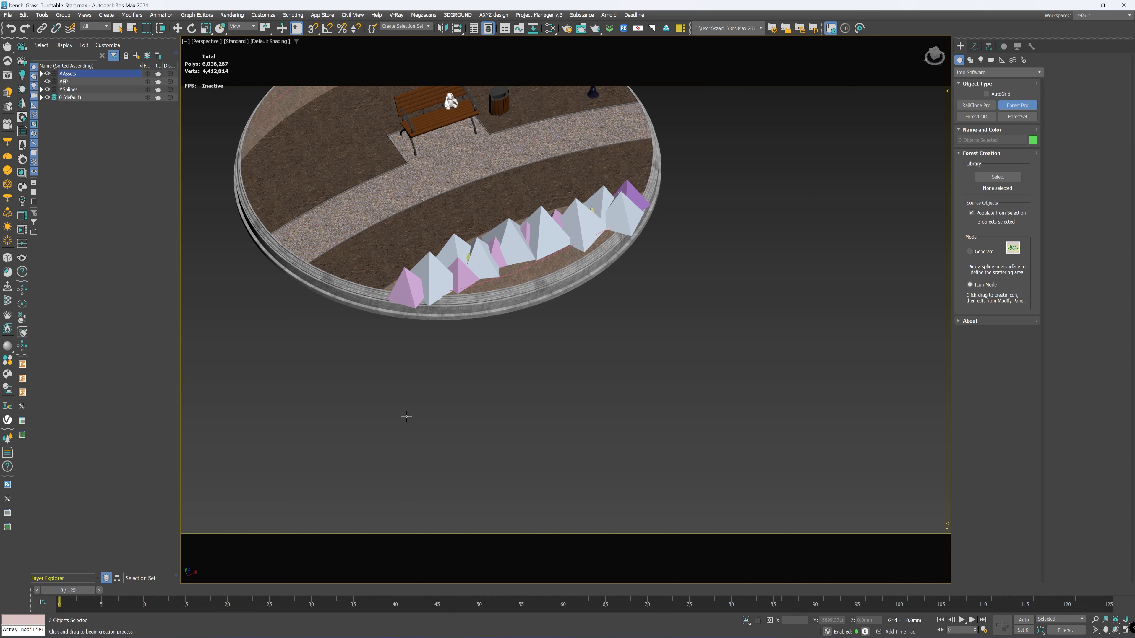
{"action": "left_click_drag", "start_coordinate": [623, 351], "coordinate": [643, 359]}
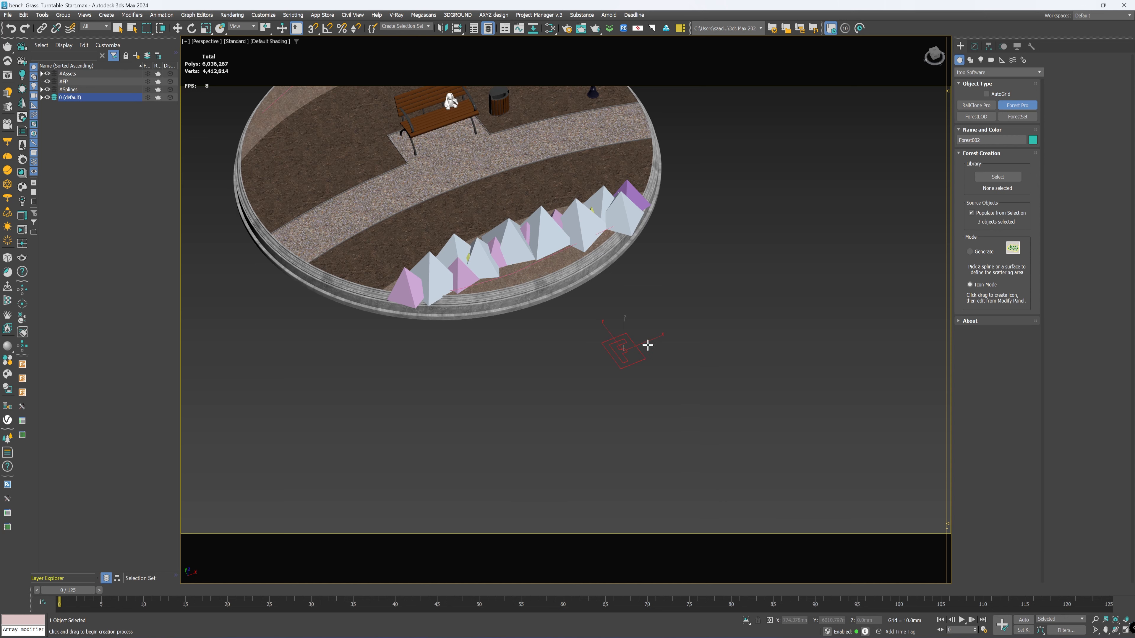
{"action": "right_click", "coordinate": [691, 325]}
Step: Set the density of the new Forest object's Dense distribution map to 3000 mm
{"action": "left_click", "coordinate": [979, 49]}
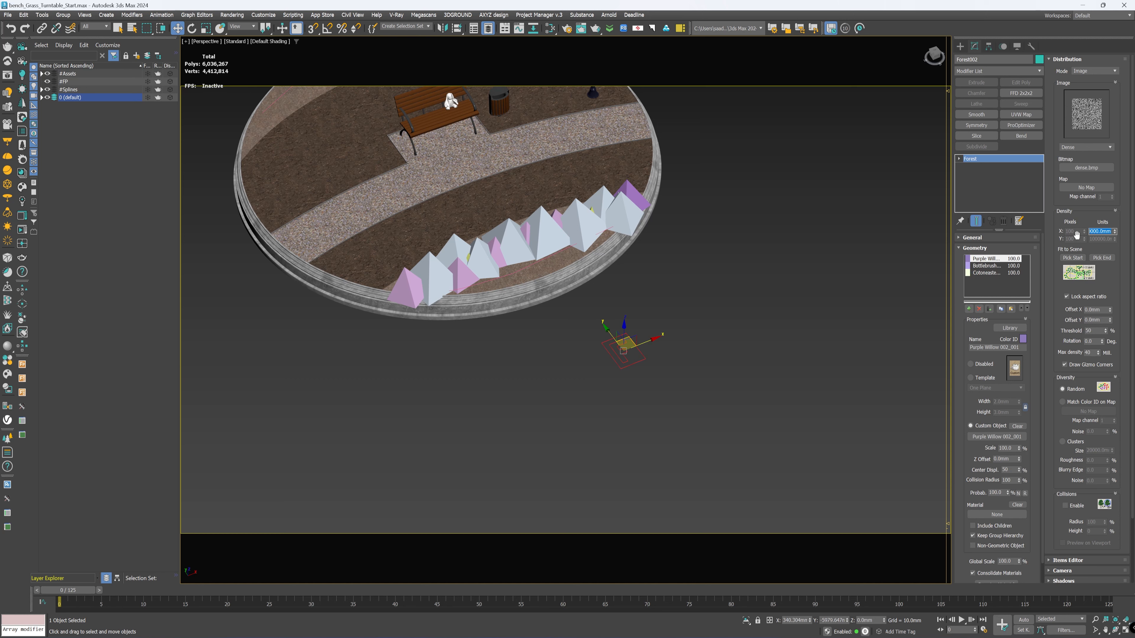
{"action": "type", "text": "30"}
{"action": "left_click", "coordinate": [1054, 148]}
Step: Add Spline_Bush as an included spline area for the bush scatter and set its thickness to 50 mm
{"action": "left_click_drag", "start_coordinate": [1050, 406], "coordinate": [1050, 406]}
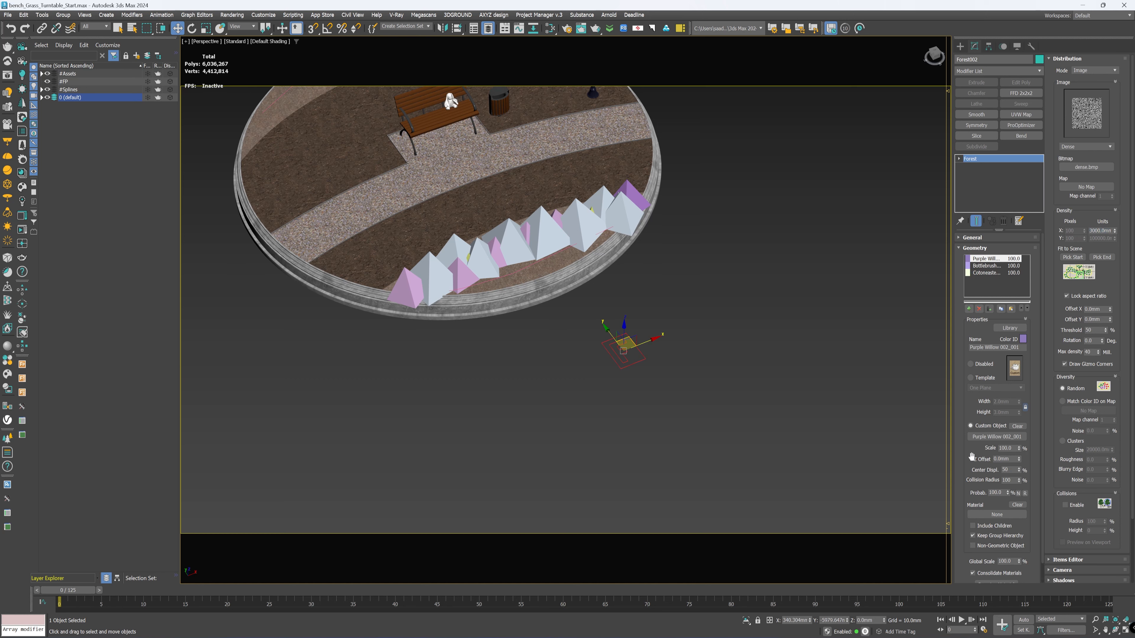
{"action": "left_click_drag", "start_coordinate": [964, 464], "coordinate": [962, 449]}
{"action": "left_click_drag", "start_coordinate": [958, 524], "coordinate": [957, 443]}
{"action": "left_click", "coordinate": [974, 581]}
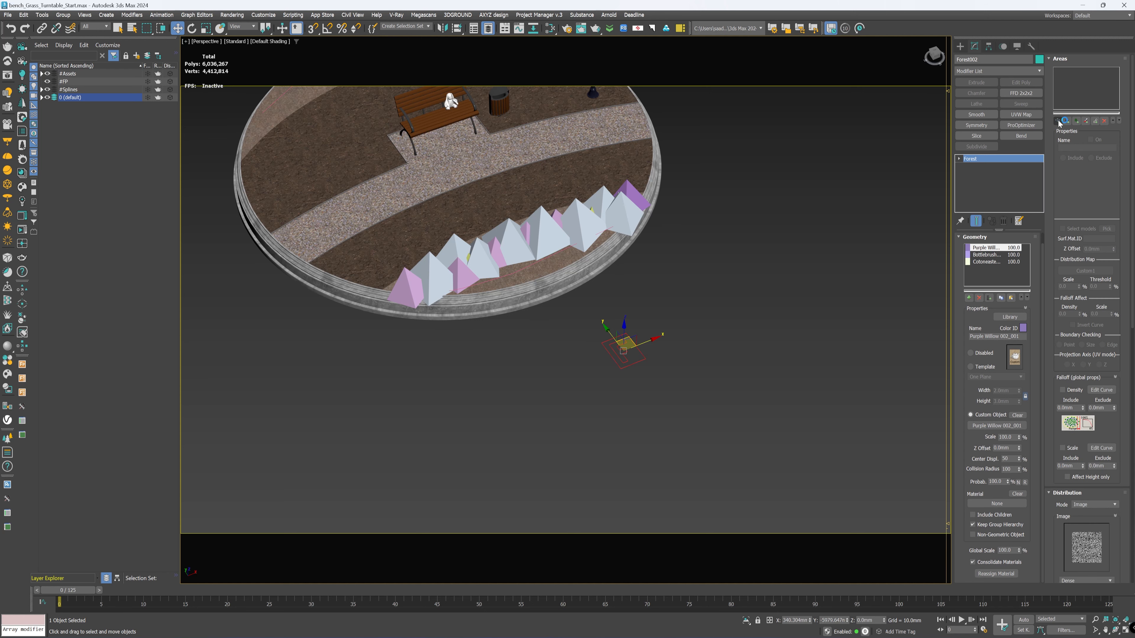
{"action": "left_click", "coordinate": [1059, 123]}
{"action": "left_click", "coordinate": [1086, 176]}
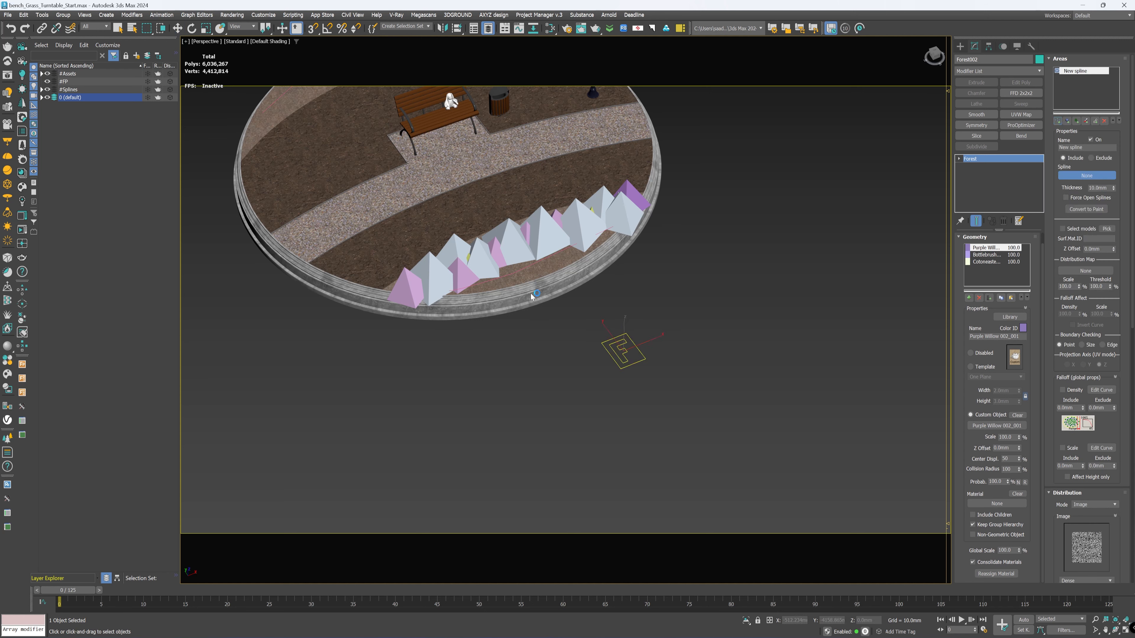
{"action": "left_click", "coordinate": [532, 265]}
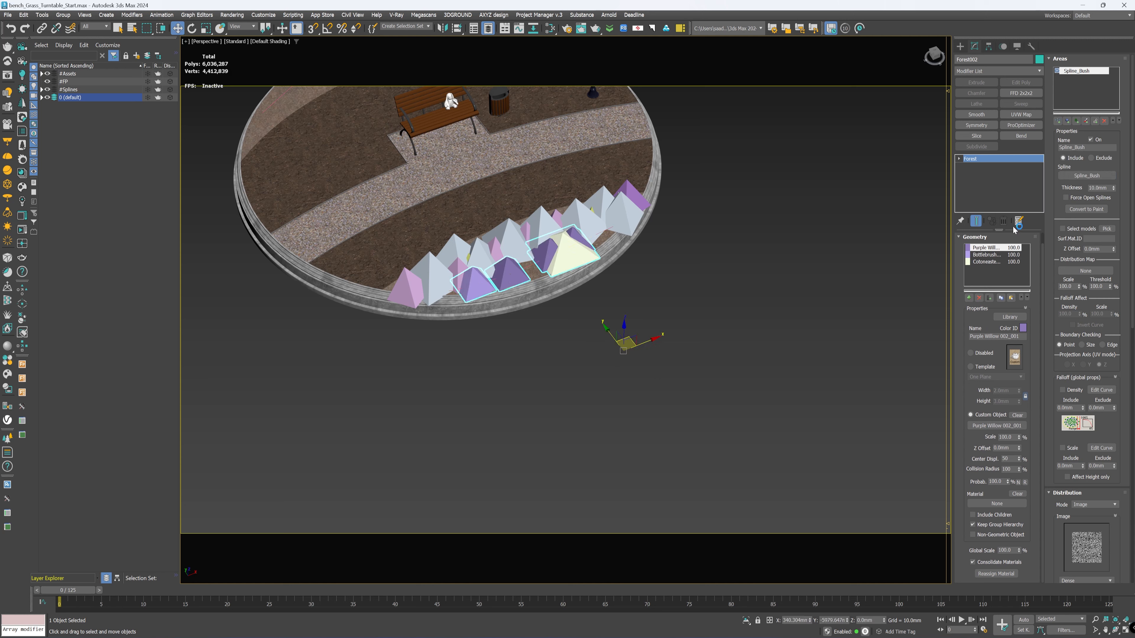
{"action": "double_click", "coordinate": [1097, 188]}
{"action": "type", "text": "50"}
{"action": "key", "text": "Return"}
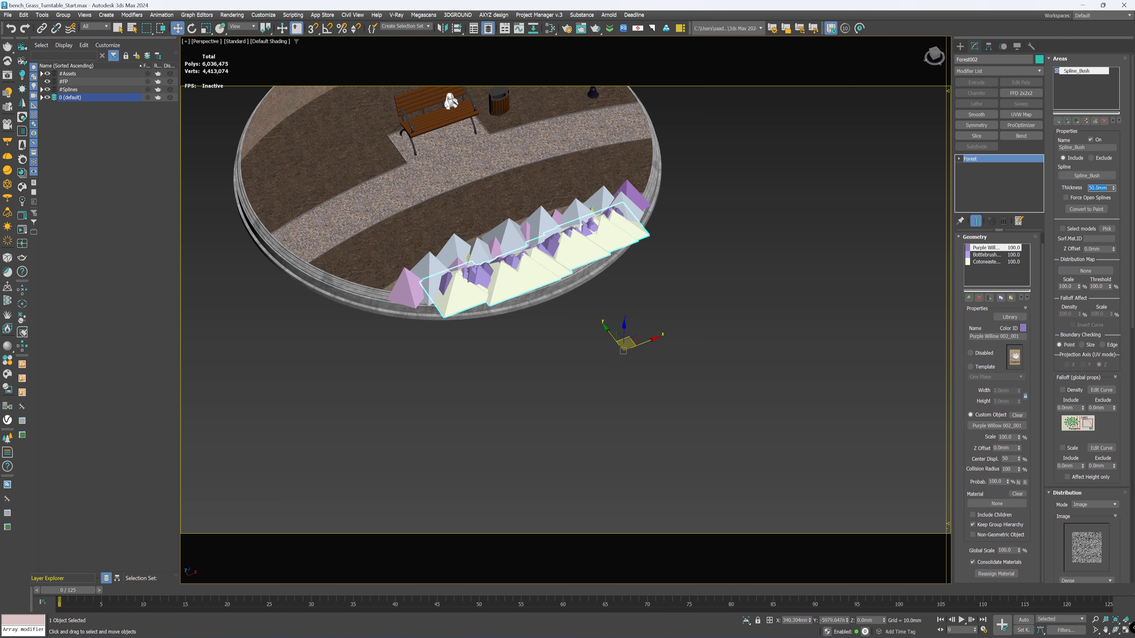
Step: Enable collisions with viewport preview for the bush distribution and set the collision radius to 45%
{"action": "middle_click_drag", "start_coordinate": [522, 199], "coordinate": [665, 281], "text": "alt"}
{"action": "scroll", "coordinate": [545, 263], "scroll_direction": "up", "scroll_amount": 3}
{"action": "middle_click_drag", "start_coordinate": [545, 263], "coordinate": [811, 297], "text": "alt"}
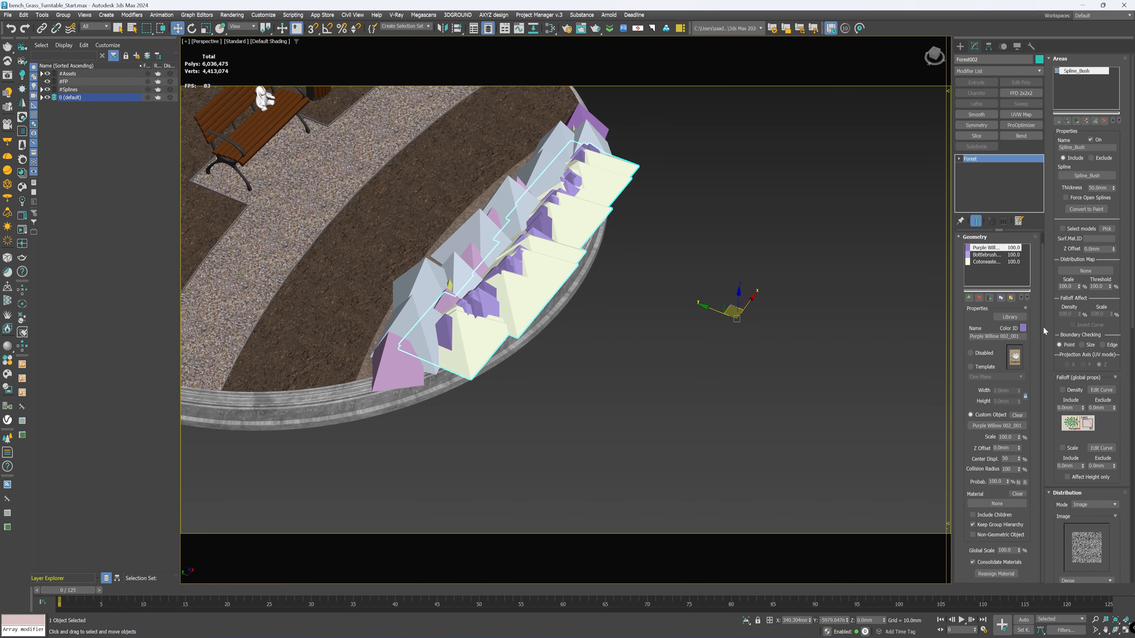
{"action": "scroll", "coordinate": [1044, 331], "scroll_direction": "down", "scroll_amount": 14}
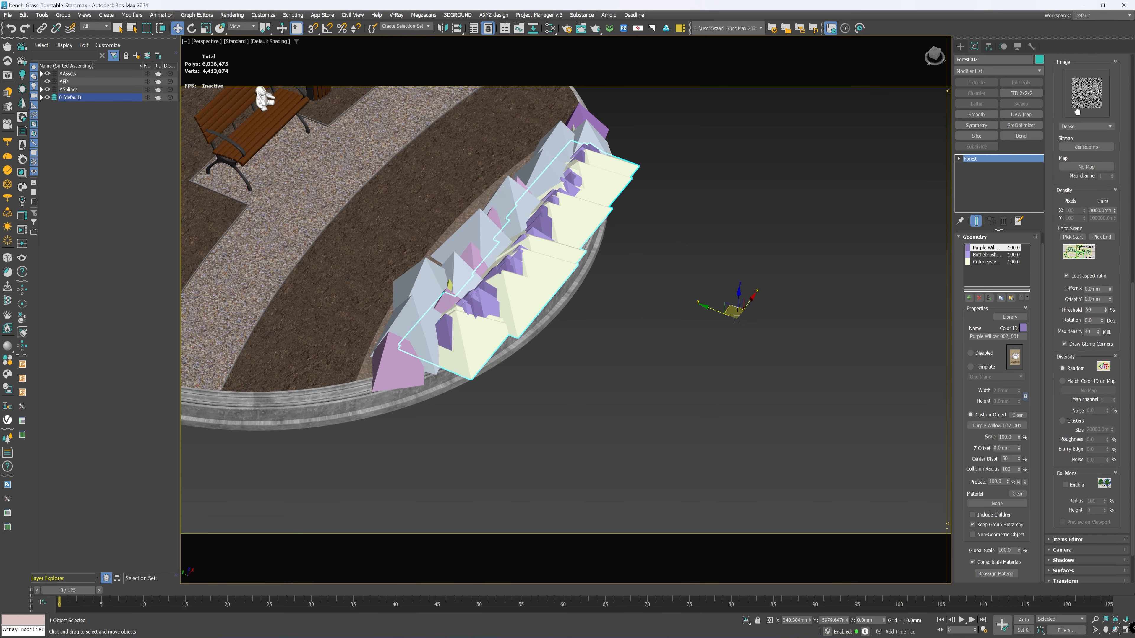
{"action": "scroll", "coordinate": [1077, 111], "scroll_direction": "down", "scroll_amount": 3}
{"action": "left_click", "coordinate": [1070, 432]}
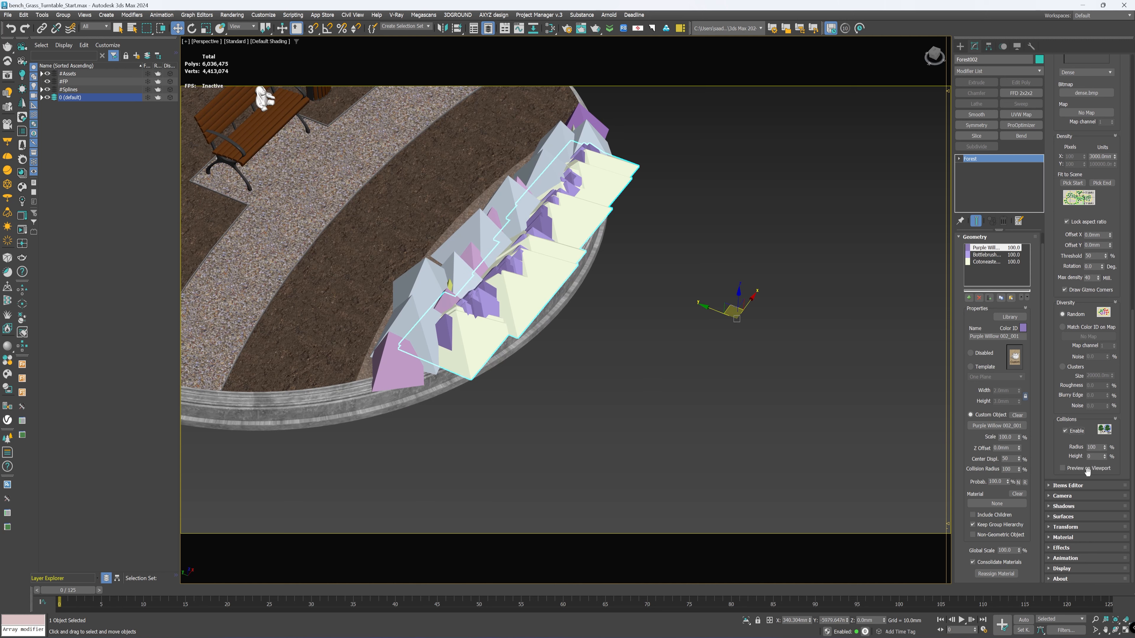
{"action": "left_click", "coordinate": [1063, 468]}
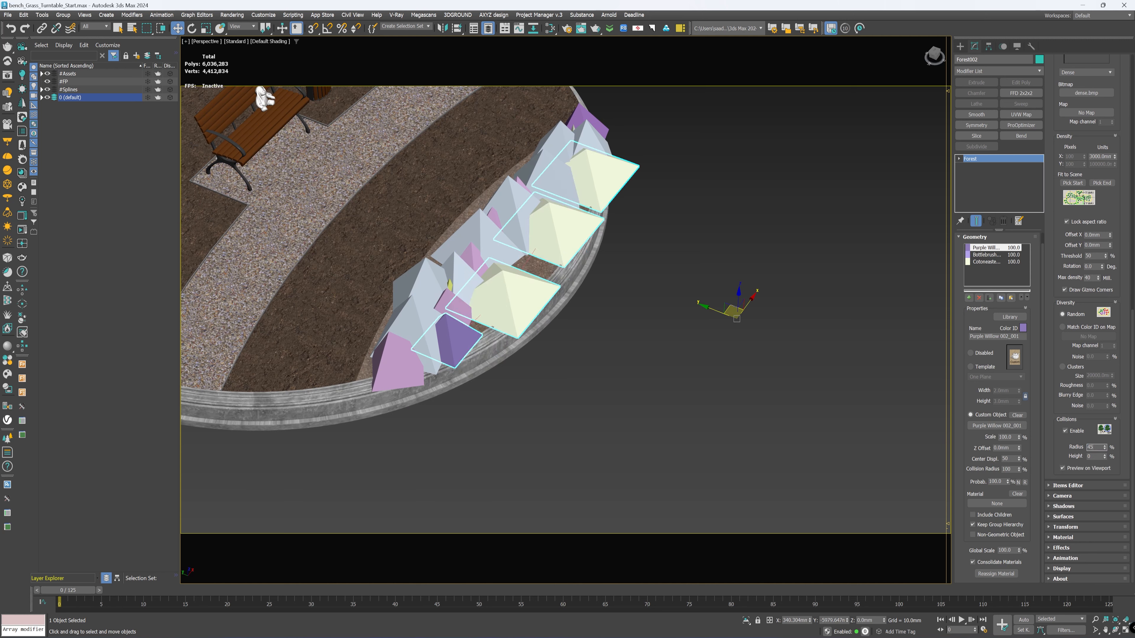
{"action": "key", "text": "Return"}
{"action": "left_click", "coordinate": [1051, 474]}
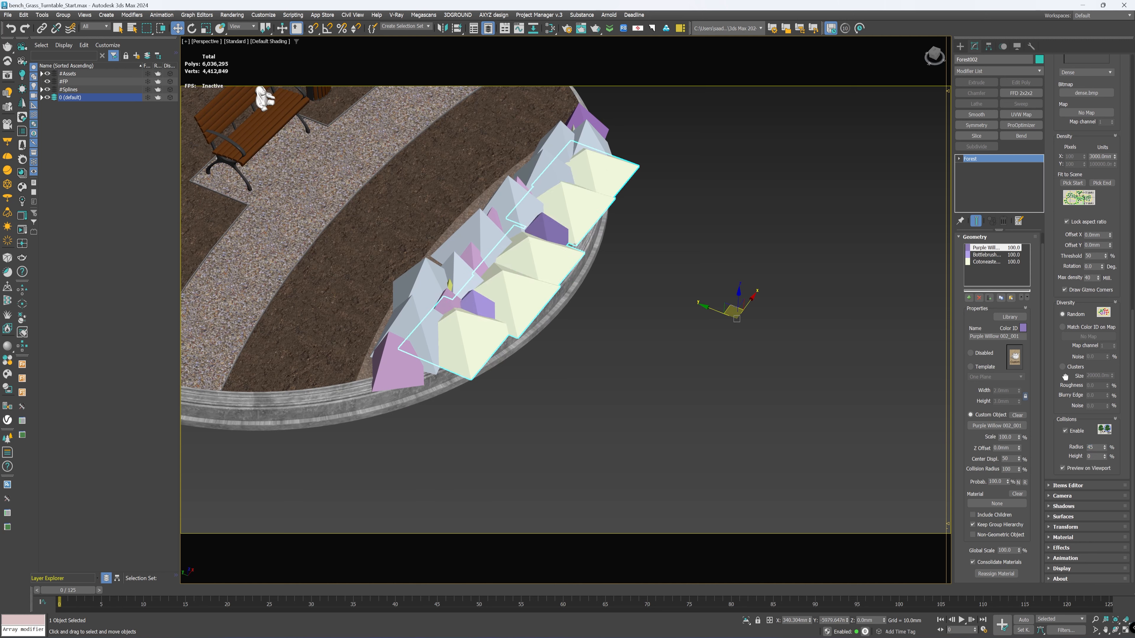
Step: Add the planting bed Arc002 as the scatter surface of the bush Forest object
{"action": "left_click", "coordinate": [1063, 517]}
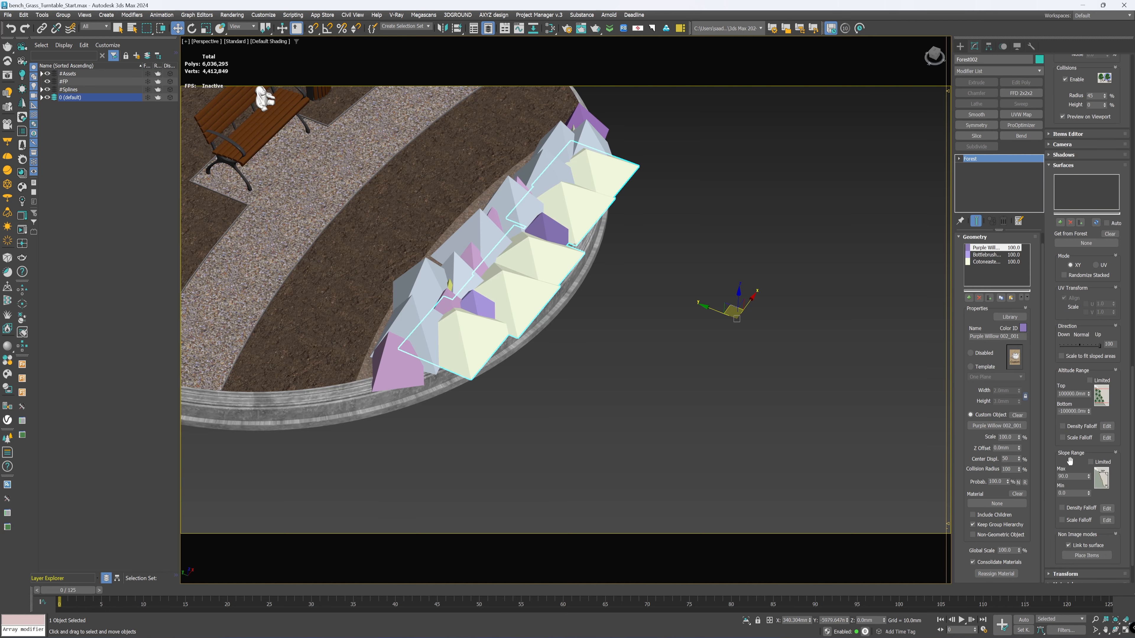
{"action": "scroll", "coordinate": [463, 233], "scroll_direction": "up", "scroll_amount": 5}
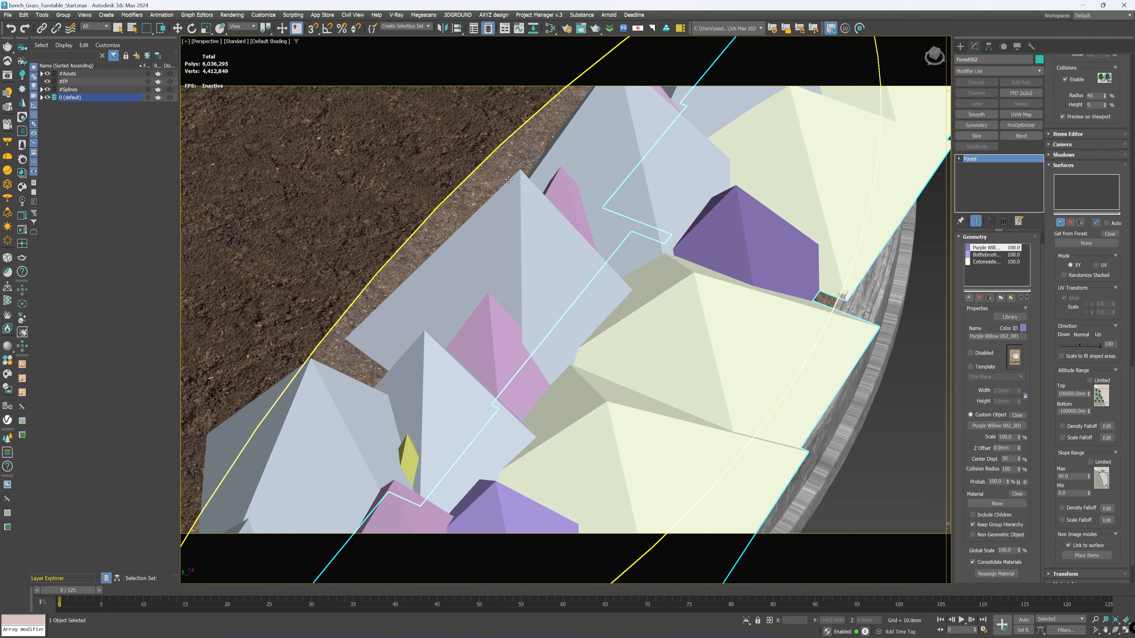
{"action": "left_click", "coordinate": [520, 159]}
{"action": "scroll", "coordinate": [580, 202], "scroll_direction": "down", "scroll_amount": 8}
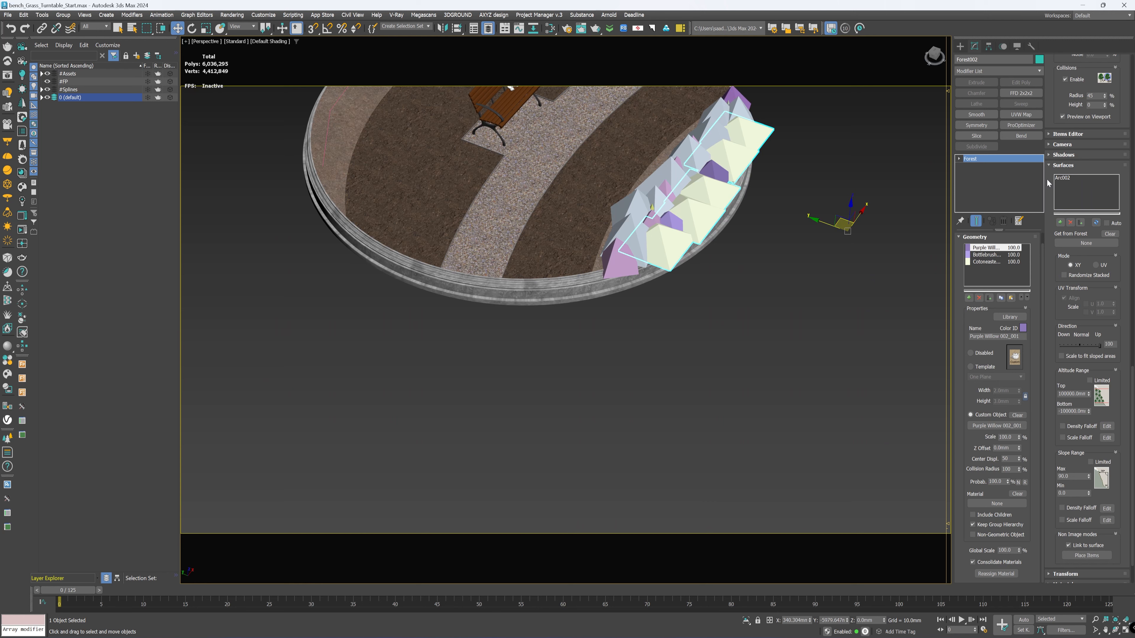
Step: Enable random translation, rotation and scale for the scattered bushes, keeping the default ranges
{"action": "scroll", "coordinate": [1061, 120], "scroll_direction": "down", "scroll_amount": 2}
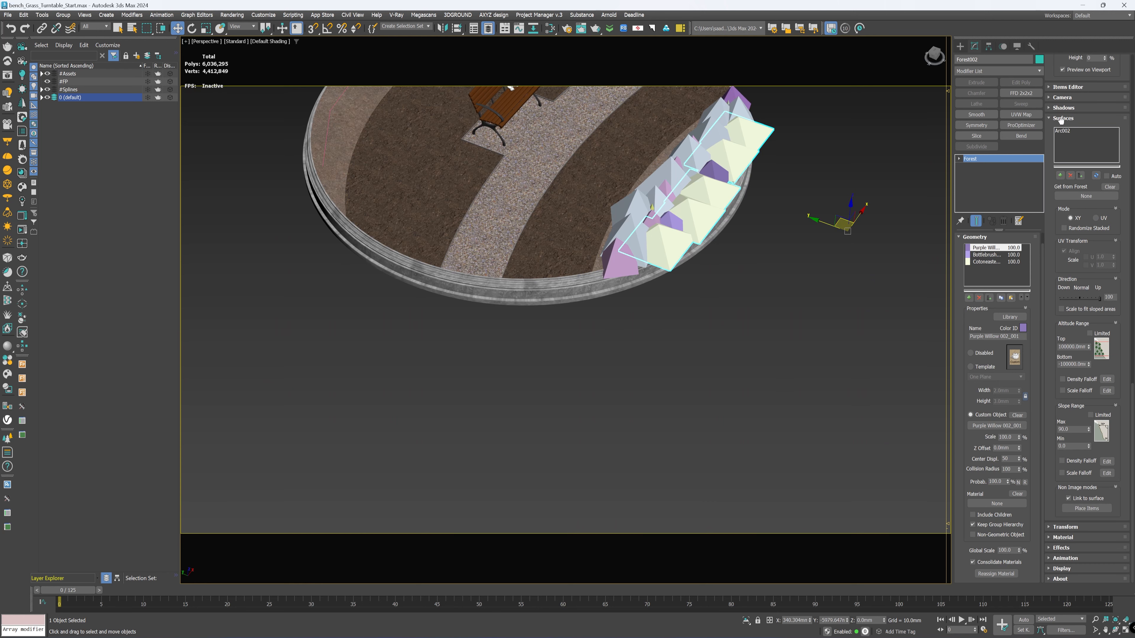
{"action": "left_click", "coordinate": [1065, 527]}
{"action": "left_click", "coordinate": [1099, 182]}
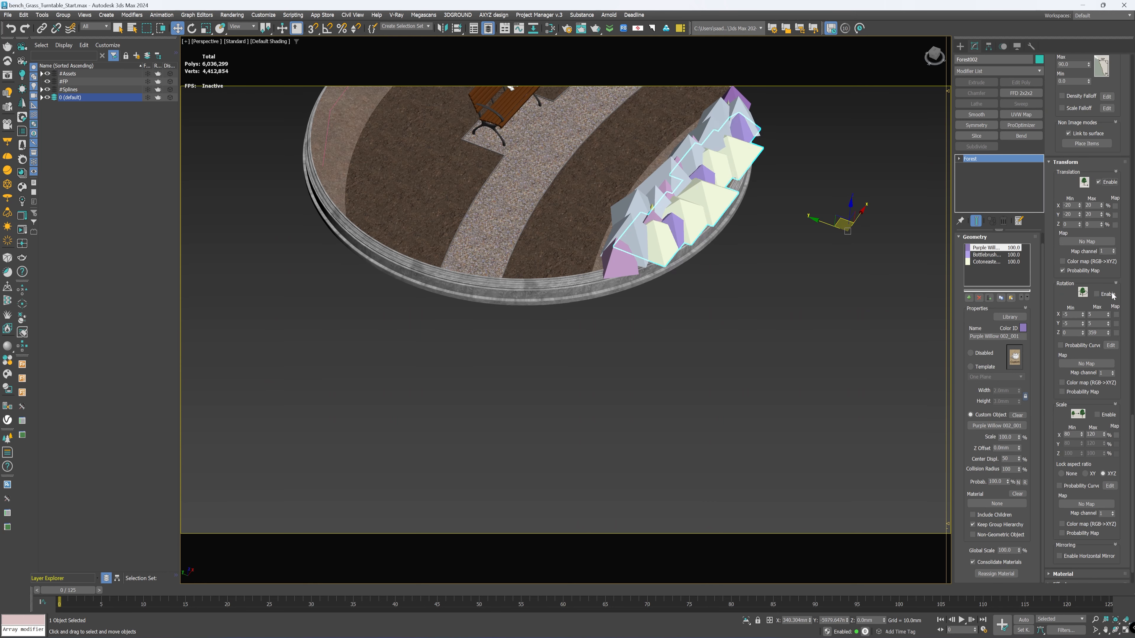
{"action": "left_click", "coordinate": [1095, 294]}
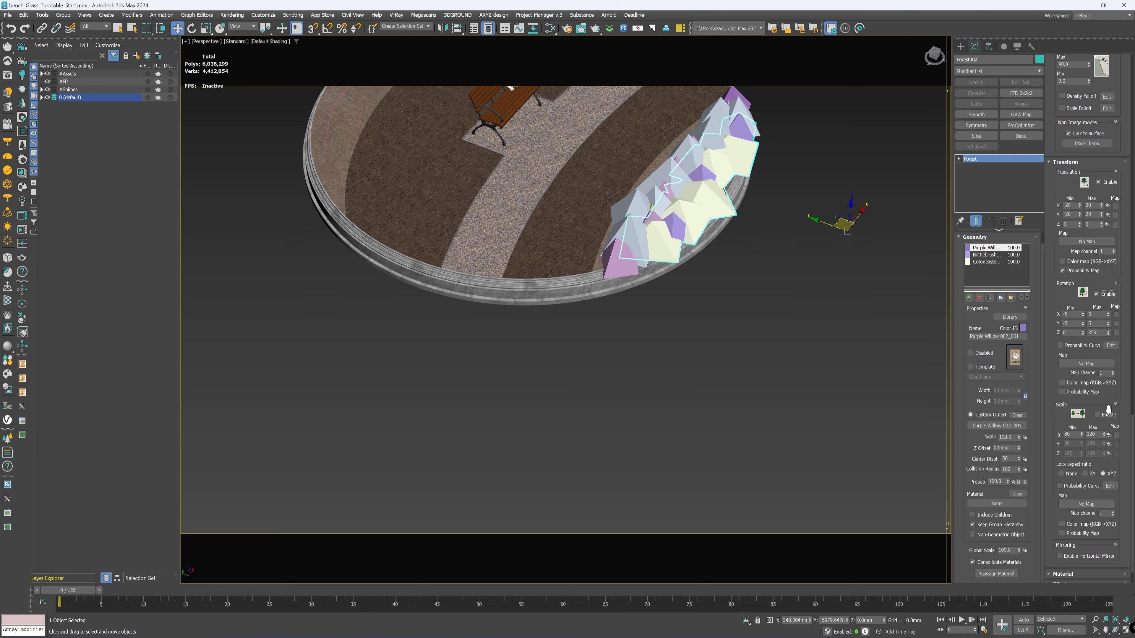
{"action": "left_click", "coordinate": [1107, 415]}
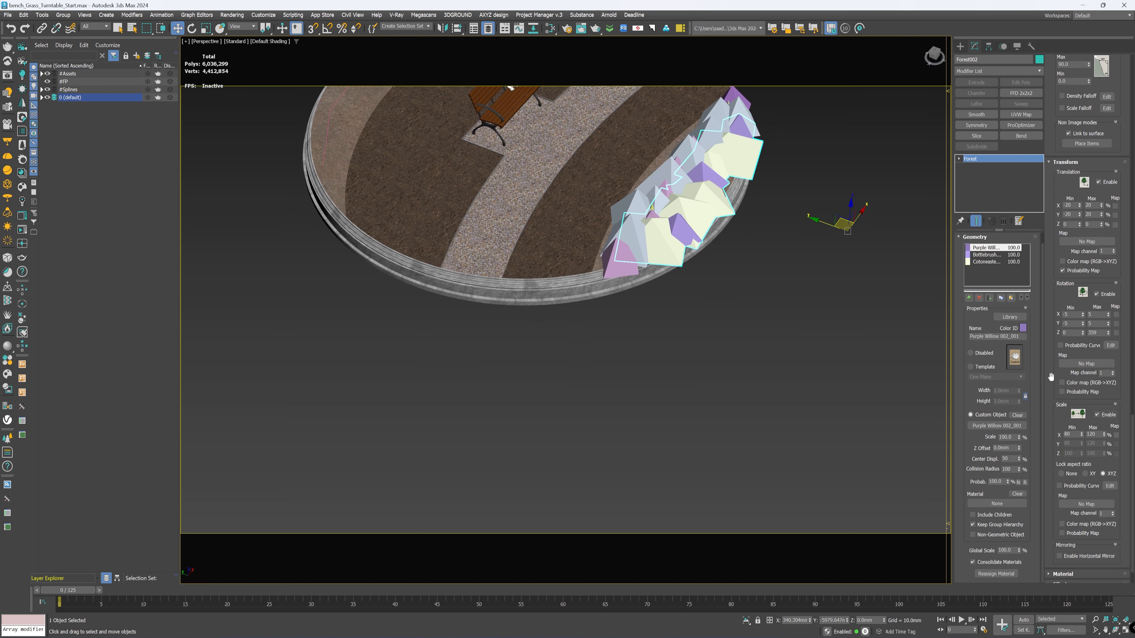
Step: Deselect the bush Forest object and examine the bushes and flowers together in V-Ray Viewport IPR, leaving the render at the end
{"action": "middle_click_drag", "start_coordinate": [739, 230], "coordinate": [661, 351]}
{"action": "scroll", "coordinate": [695, 356], "scroll_direction": "down", "scroll_amount": 4}
{"action": "scroll", "coordinate": [664, 353], "scroll_direction": "up", "scroll_amount": 4}
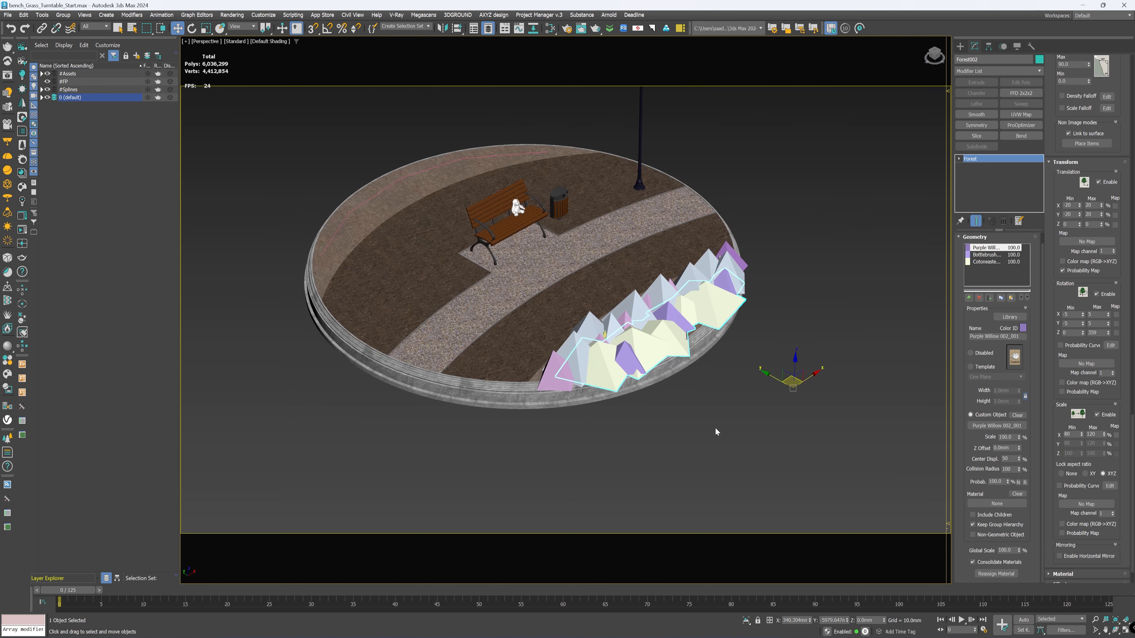
{"action": "left_click", "coordinate": [714, 427]}
{"action": "scroll", "coordinate": [728, 336], "scroll_direction": "up", "scroll_amount": 5}
{"action": "scroll", "coordinate": [728, 337], "scroll_direction": "down", "scroll_amount": 1}
{"action": "middle_click_drag", "start_coordinate": [729, 339], "coordinate": [747, 347]}
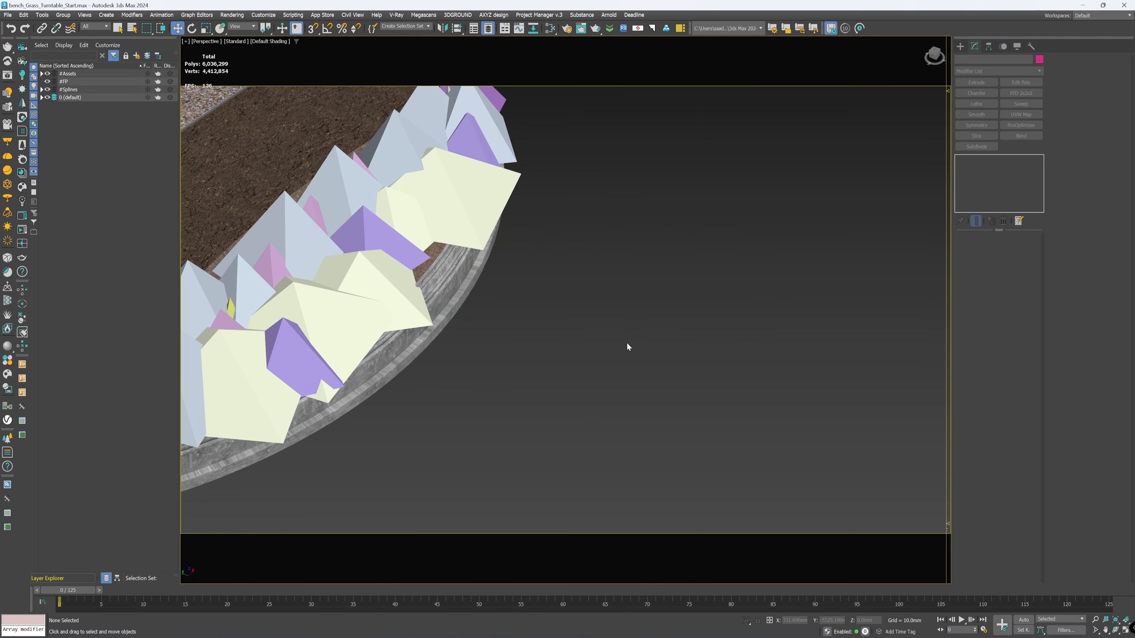
{"action": "scroll", "coordinate": [627, 343], "scroll_direction": "down", "scroll_amount": 5}
{"action": "middle_click_drag", "start_coordinate": [547, 344], "coordinate": [714, 327]}
{"action": "scroll", "coordinate": [714, 328], "scroll_direction": "up", "scroll_amount": 4}
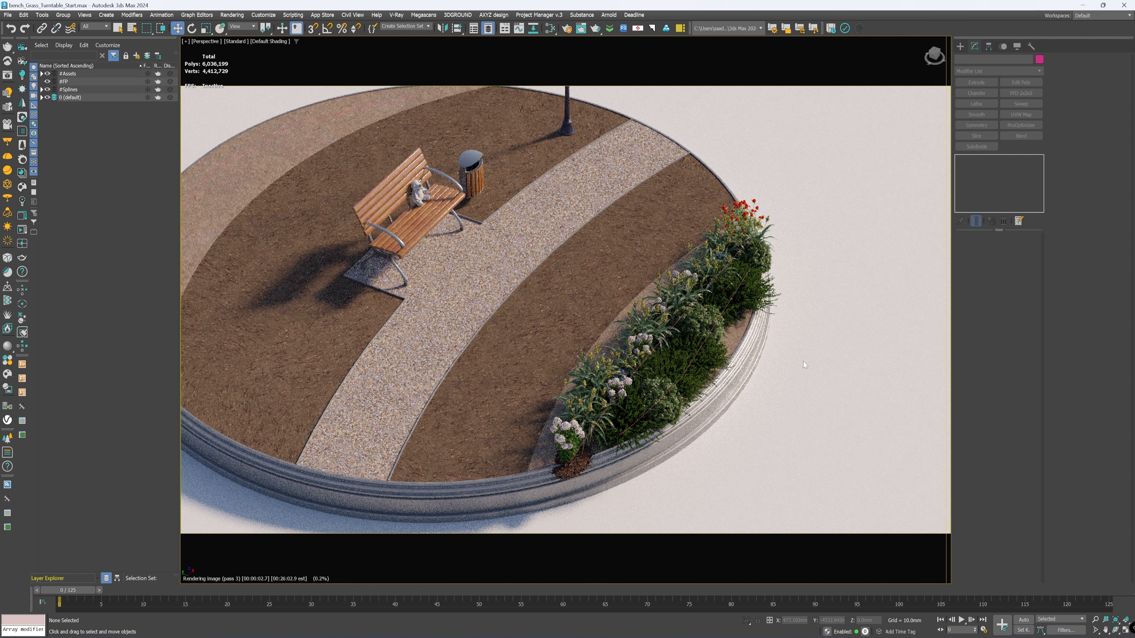
{"action": "key", "text": "Escape"}
Step: Move the end vertex of Spline_Bush in wireframe display to adjust the end of the bush row, and check it in shaded display
{"action": "scroll", "coordinate": [750, 333], "scroll_direction": "down", "scroll_amount": 5}
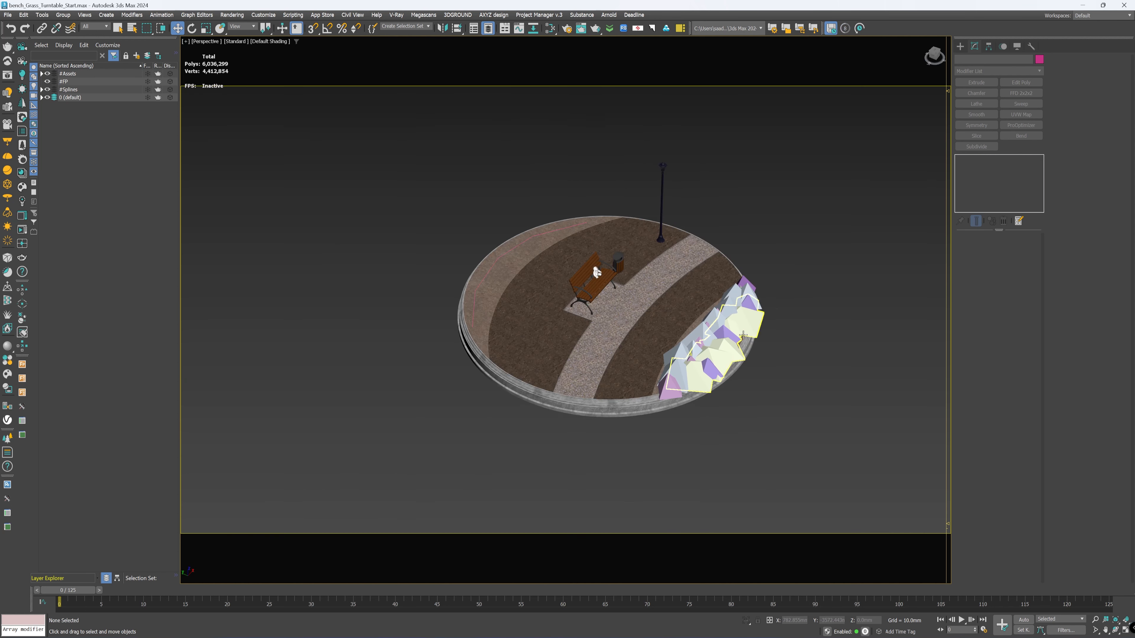
{"action": "scroll", "coordinate": [724, 338], "scroll_direction": "up", "scroll_amount": 5}
{"action": "middle_click_drag", "start_coordinate": [724, 337], "coordinate": [684, 314], "text": "alt"}
{"action": "key", "text": "F3"}
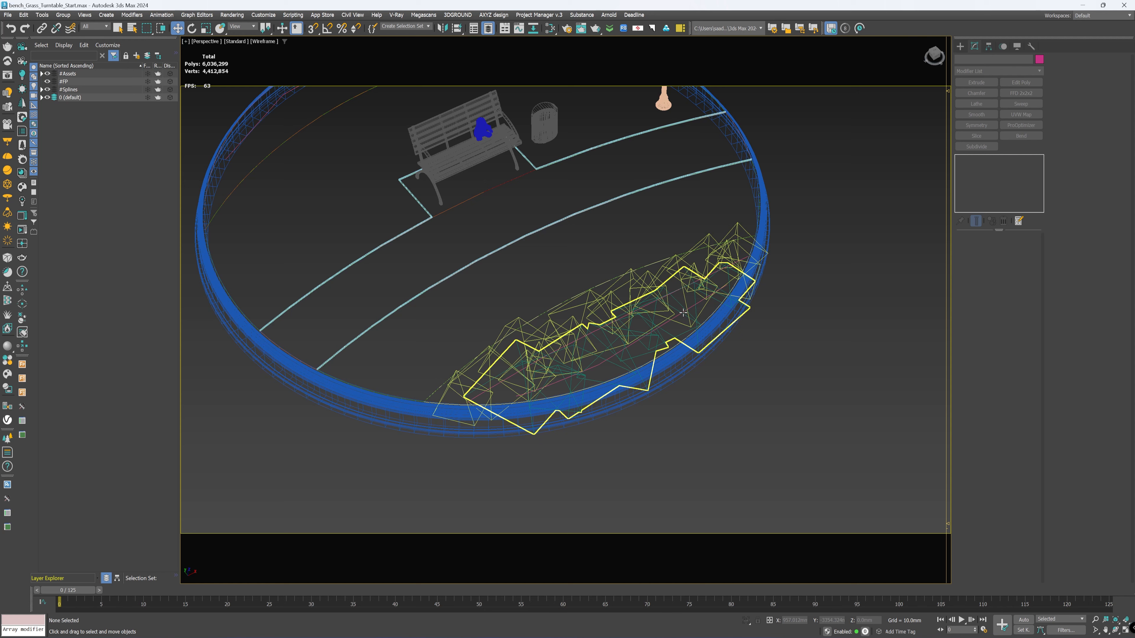
{"action": "left_click", "coordinate": [728, 281]}
{"action": "left_click", "coordinate": [728, 282]}
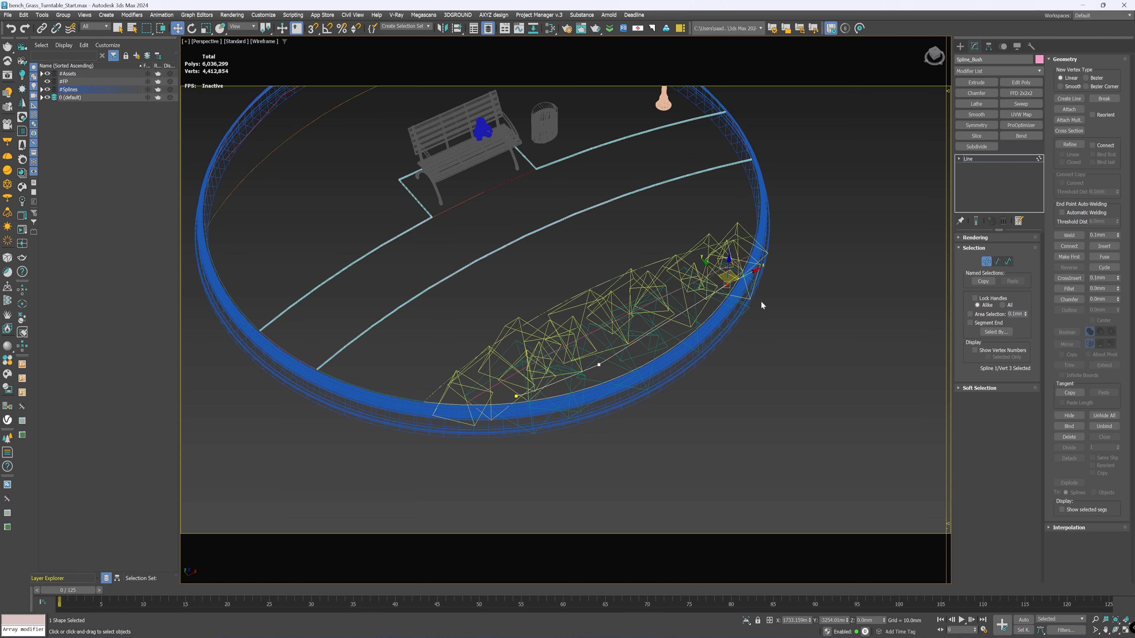
{"action": "mouse_move", "coordinate": [728, 283]}
{"action": "middle_mouse_down", "text": "alt"}
{"action": "mouse_move", "coordinate": [752, 274]}
{"action": "mouse_move", "coordinate": [727, 289]}
{"action": "middle_mouse_up", "text": "alt"}
{"action": "key", "text": "F3"}
{"action": "key", "text": "F3"}
{"action": "scroll", "coordinate": [762, 269], "scroll_direction": "up", "scroll_amount": 3}
Step: Reposition the third vertex of Spline_Bush inside the bed's rim, comparing the bush row in wireframe and shaded display
{"action": "key", "text": "F3"}
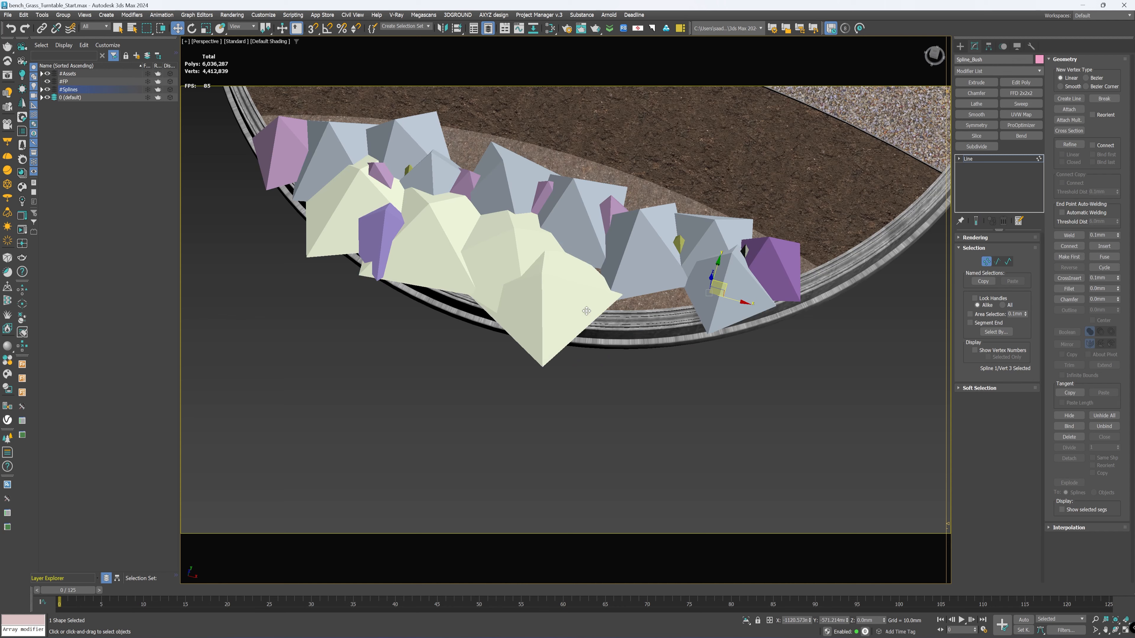
{"action": "mouse_move", "coordinate": [586, 311]}
{"action": "left_mouse_down"}
{"action": "mouse_move", "coordinate": [489, 314]}
{"action": "mouse_move", "coordinate": [651, 182]}
{"action": "mouse_move", "coordinate": [543, 232]}
{"action": "mouse_move", "coordinate": [662, 153]}
{"action": "left_mouse_up"}
{"action": "key", "text": "F3"}
{"action": "key", "text": "F3"}
{"action": "key", "text": "F3"}
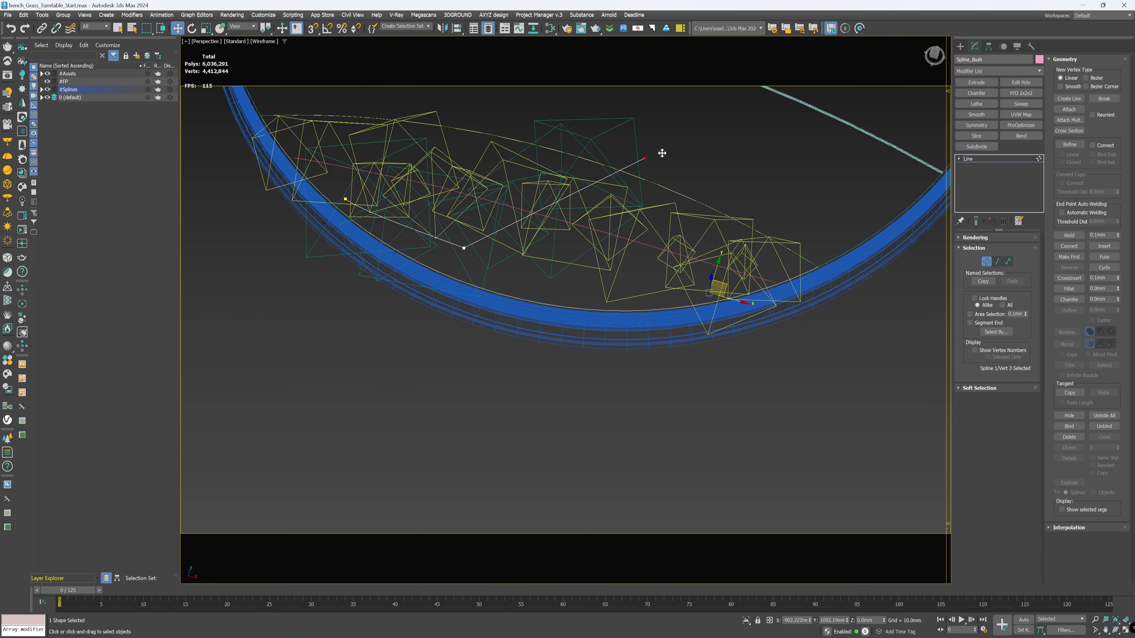
{"action": "middle_click_drag", "start_coordinate": [665, 177], "coordinate": [628, 335]}
{"action": "key", "text": "F3"}
{"action": "mouse_move", "coordinate": [618, 316]}
{"action": "left_mouse_down"}
{"action": "mouse_move", "coordinate": [610, 427]}
{"action": "mouse_move", "coordinate": [472, 365]}
{"action": "mouse_move", "coordinate": [637, 449]}
{"action": "mouse_move", "coordinate": [680, 443]}
{"action": "left_mouse_up"}
{"action": "key", "text": "F3"}
{"action": "key", "text": "F3"}
{"action": "key", "text": "F3"}
{"action": "key", "text": "F3"}
{"action": "key", "text": "F3"}
{"action": "key", "text": "F3"}
{"action": "key", "text": "F3"}
{"action": "middle_click_drag", "start_coordinate": [541, 444], "coordinate": [591, 436]}
Step: Refine Spline_Bush with a new vertex between its middle and end vertices, shift it slightly toward the rim, and leave vertex editing
{"action": "left_click", "coordinate": [1069, 145]}
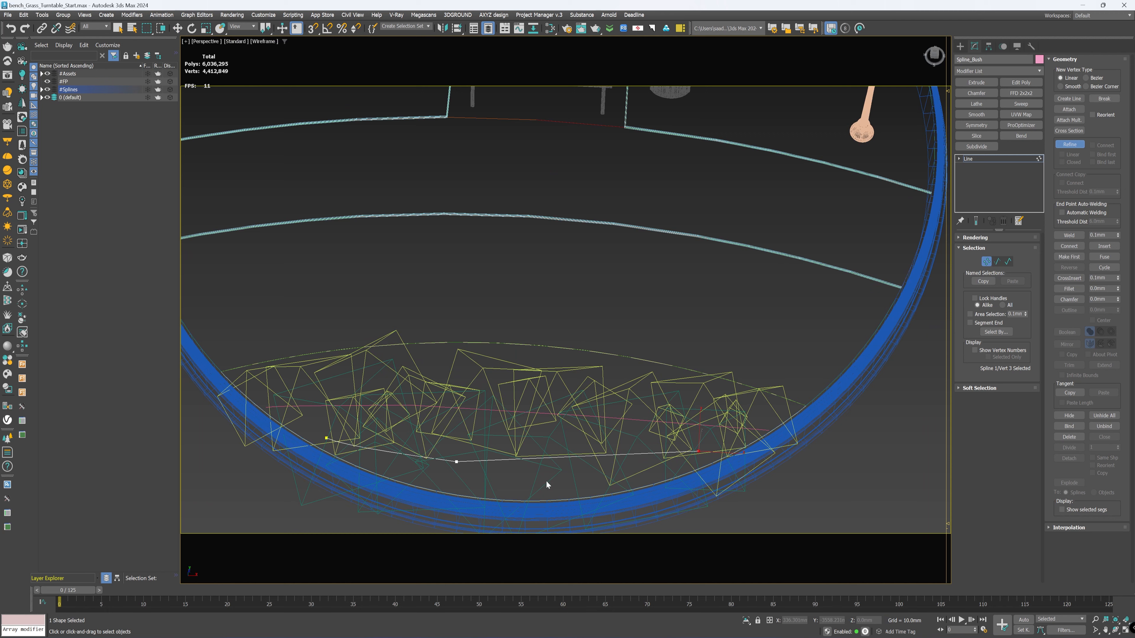
{"action": "key", "text": "w"}
{"action": "left_click_drag", "start_coordinate": [577, 456], "coordinate": [575, 464]}
{"action": "key", "text": "F3"}
{"action": "mouse_move", "coordinate": [576, 447]}
{"action": "middle_mouse_down", "text": "alt"}
{"action": "mouse_move", "coordinate": [557, 377]}
{"action": "mouse_move", "coordinate": [579, 379]}
{"action": "middle_mouse_up", "text": "alt"}
{"action": "scroll", "coordinate": [564, 409], "scroll_direction": "down", "scroll_amount": 7}
{"action": "scroll", "coordinate": [580, 379], "scroll_direction": "up", "scroll_amount": 3}
{"action": "left_click", "coordinate": [978, 159]}
Step: Create a Forest Pro object in icon mode behind the round scene, populated from the three selected tree models
{"action": "scroll", "coordinate": [722, 240], "scroll_direction": "down", "scroll_amount": 8}
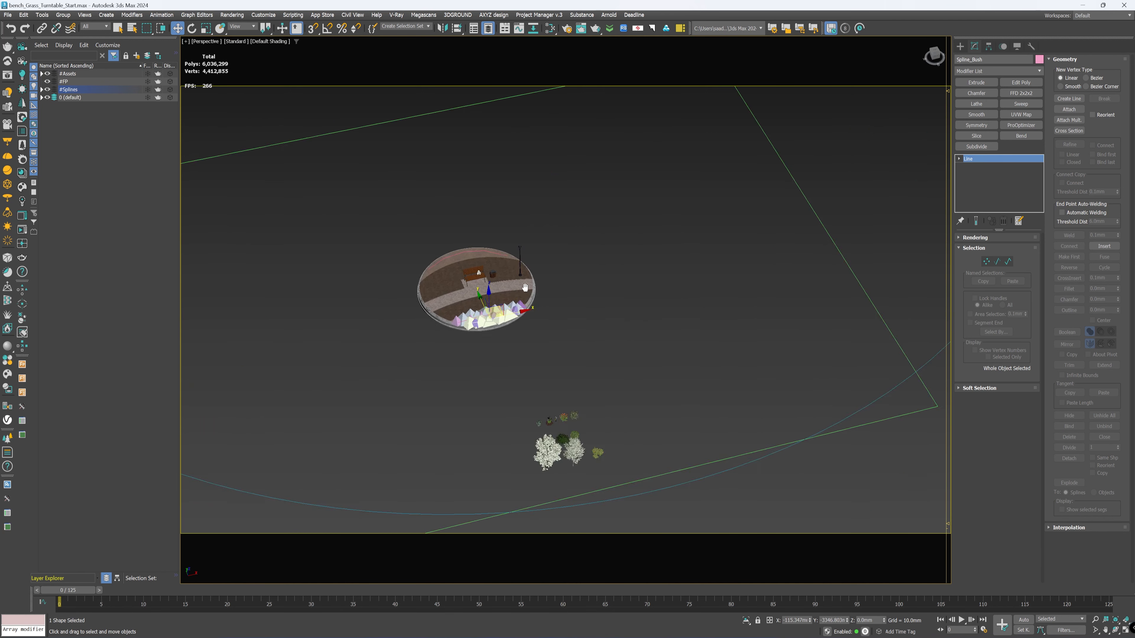
{"action": "scroll", "coordinate": [654, 403], "scroll_direction": "up", "scroll_amount": 3}
{"action": "middle_click_drag", "start_coordinate": [628, 428], "coordinate": [580, 322]}
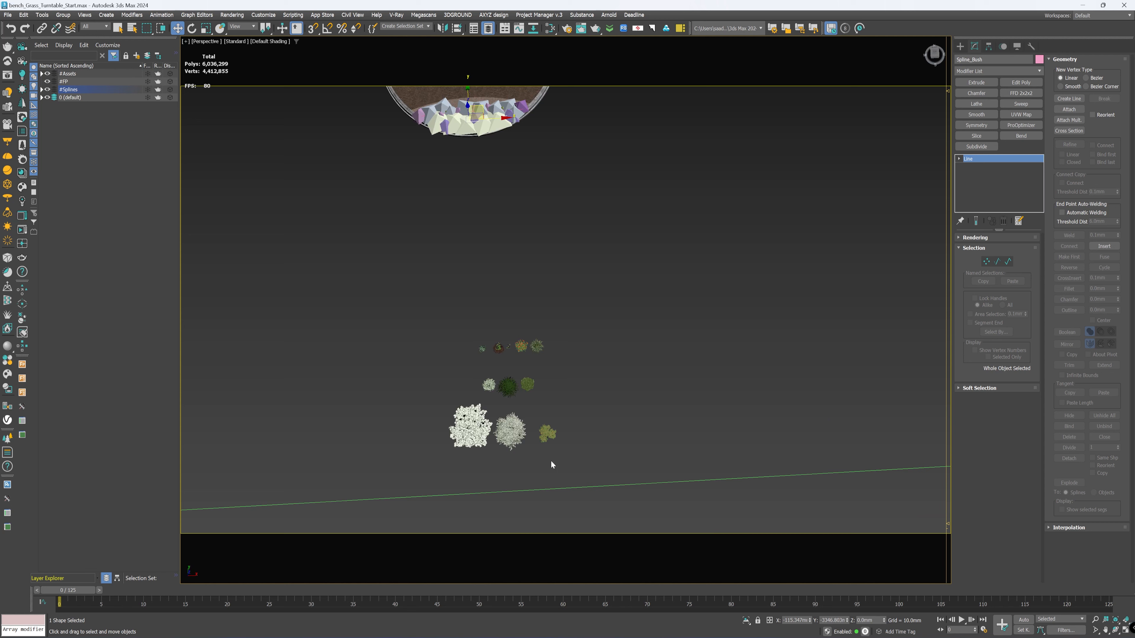
{"action": "left_click_drag", "start_coordinate": [589, 451], "coordinate": [388, 411]}
{"action": "middle_click_drag", "start_coordinate": [532, 255], "coordinate": [576, 371]}
{"action": "scroll", "coordinate": [617, 313], "scroll_direction": "up", "scroll_amount": 5}
{"action": "left_click", "coordinate": [960, 46]}
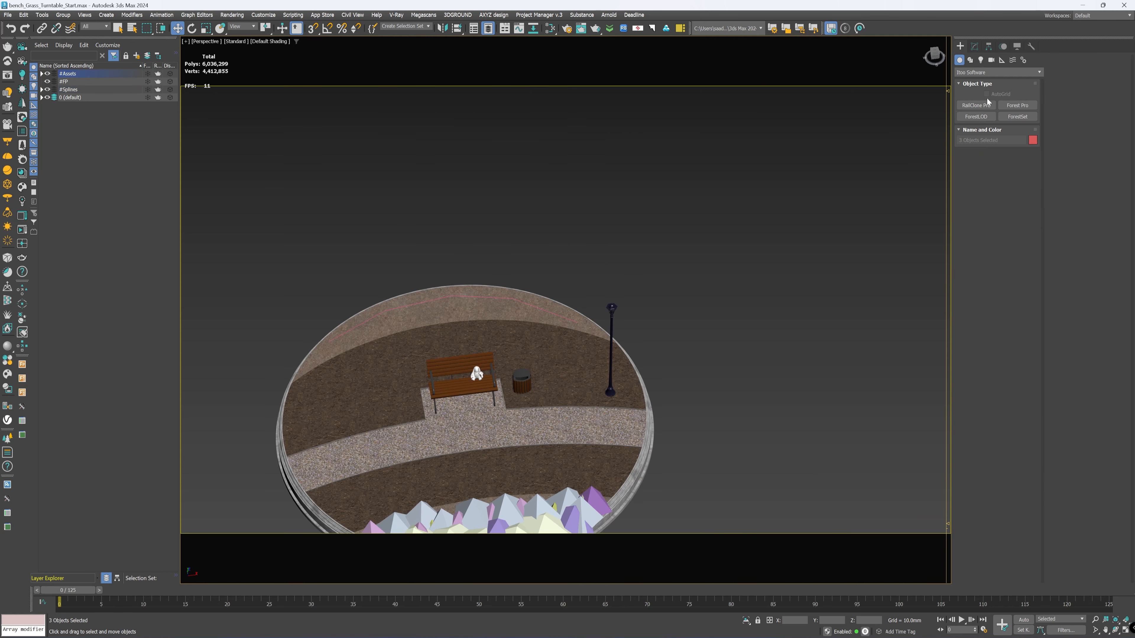
{"action": "left_click", "coordinate": [1026, 105]}
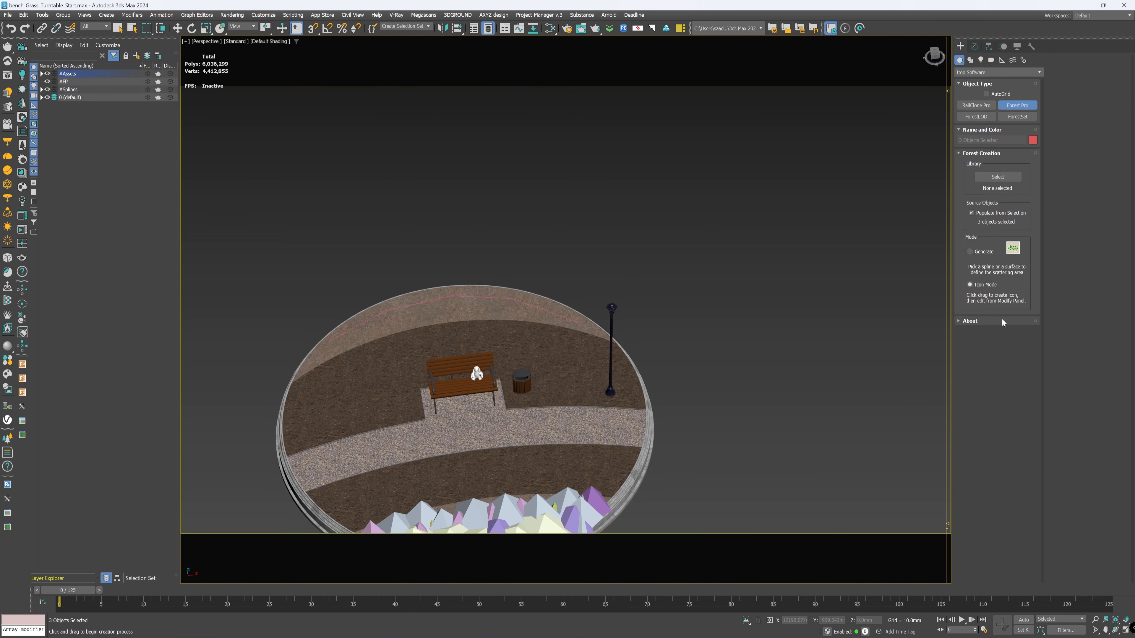
{"action": "left_click_drag", "start_coordinate": [467, 227], "coordinate": [483, 237]}
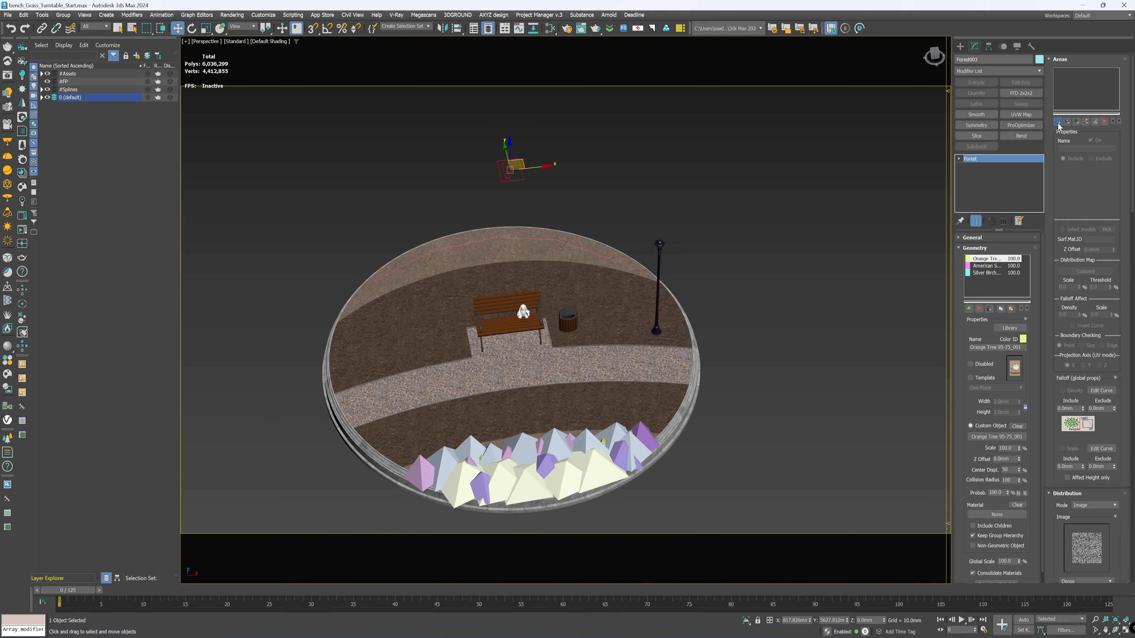
Step: Add Spline_Tree as the include spline area of the tree Forest object and set its density X units to 5000 mm
{"action": "left_click", "coordinate": [1097, 176]}
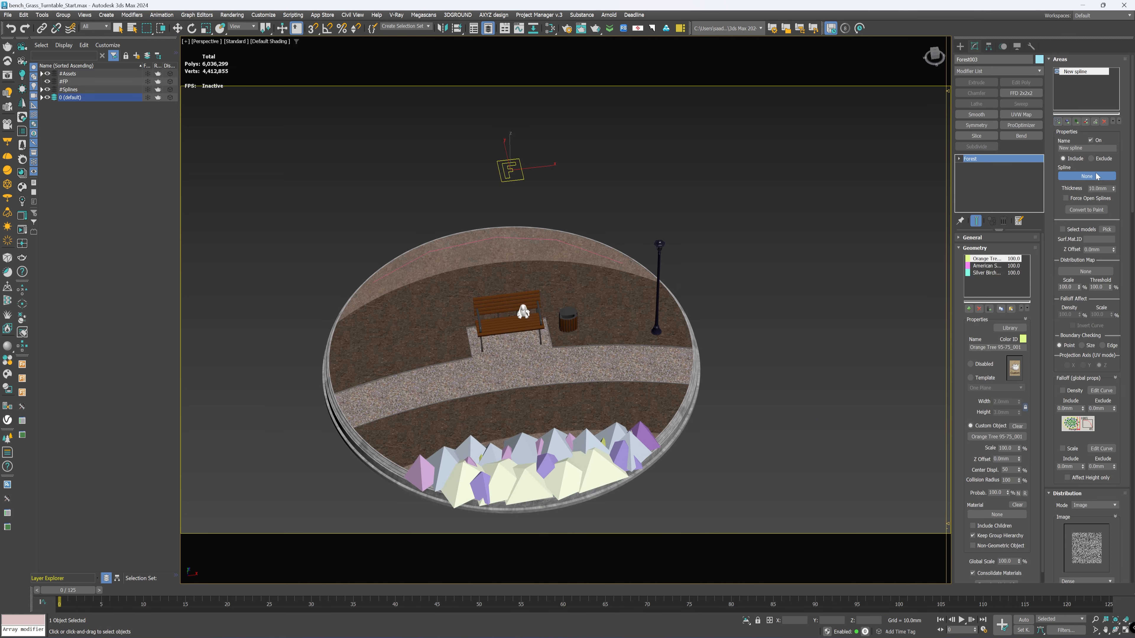
{"action": "left_click", "coordinate": [486, 238]}
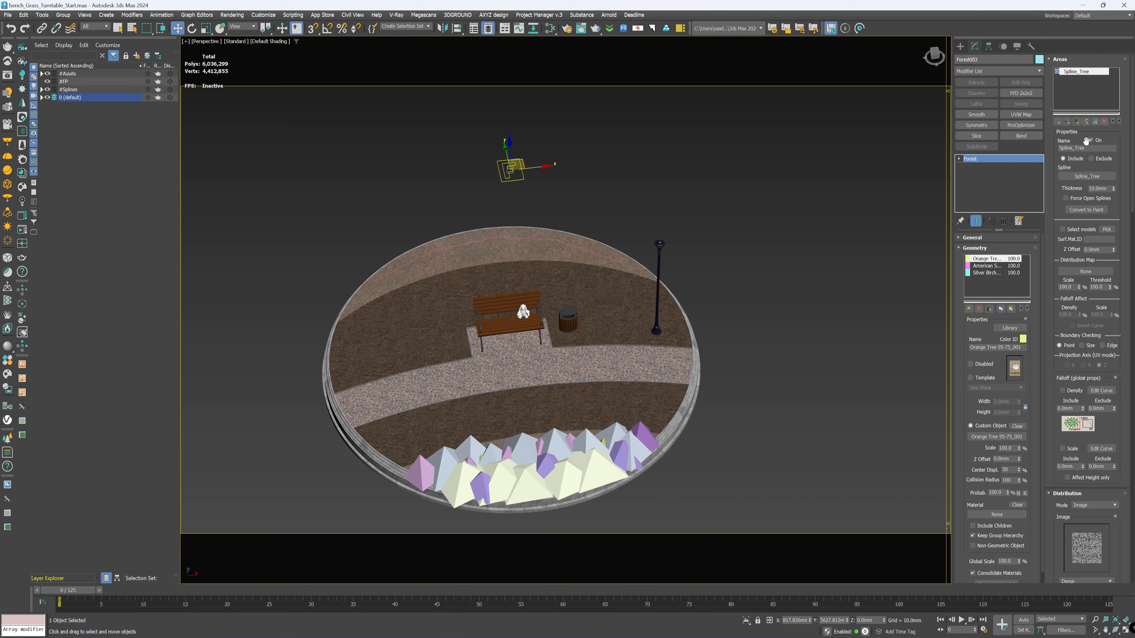
{"action": "scroll", "coordinate": [1065, 242], "scroll_direction": "down", "scroll_amount": 3}
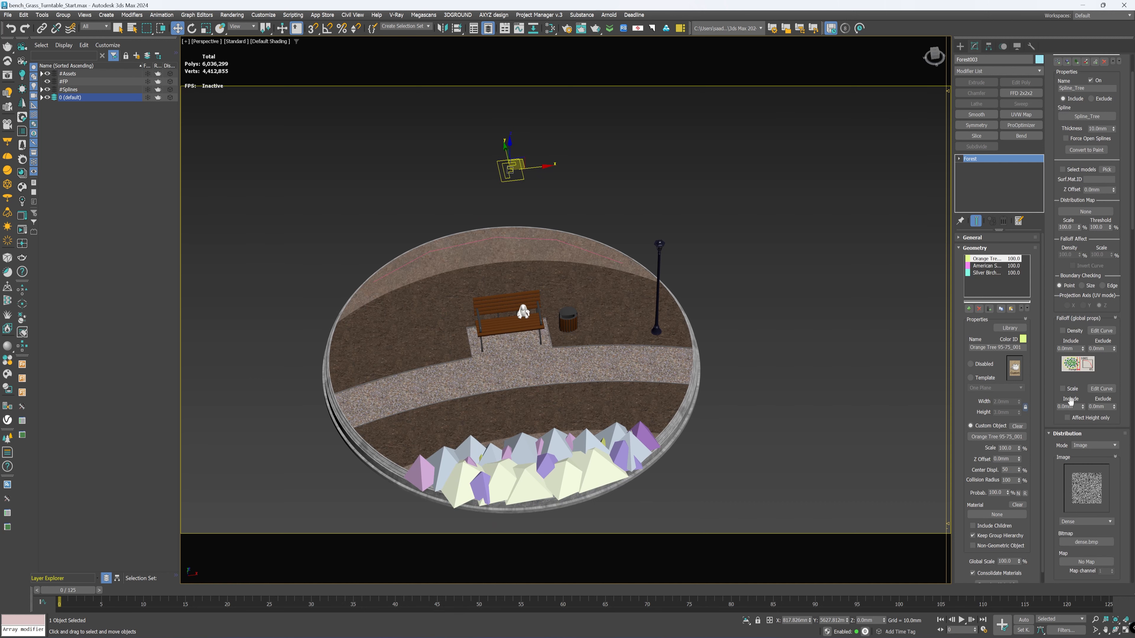
{"action": "scroll", "coordinate": [1073, 400], "scroll_direction": "down", "scroll_amount": 5}
{"action": "double_click", "coordinate": [1099, 440]}
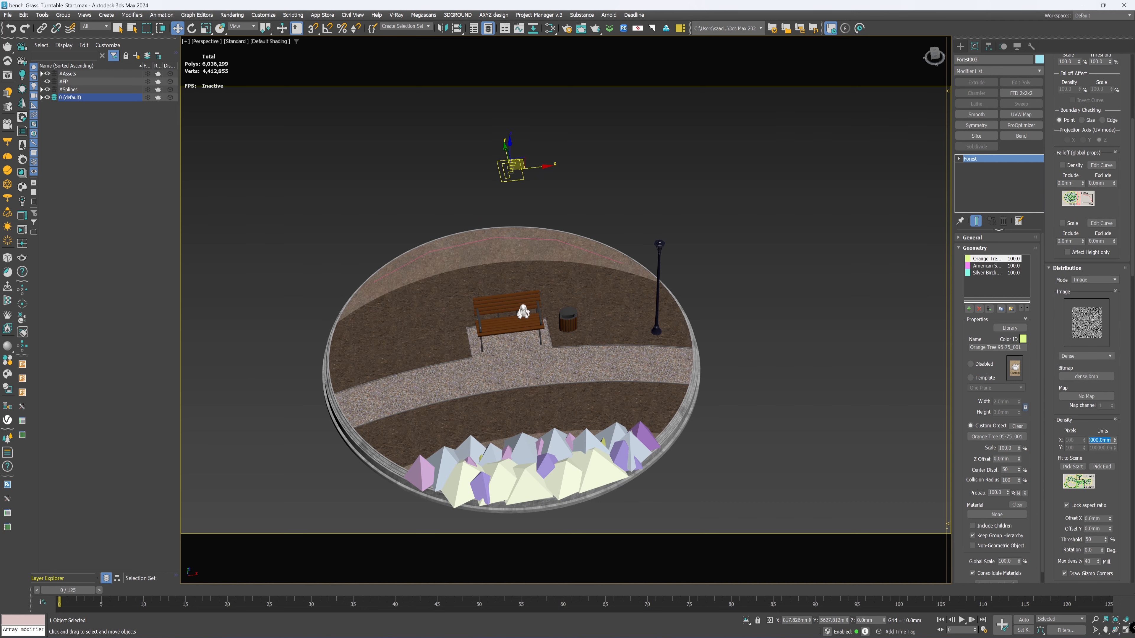
{"action": "type", "text": "5"}
{"action": "key", "text": "Return"}
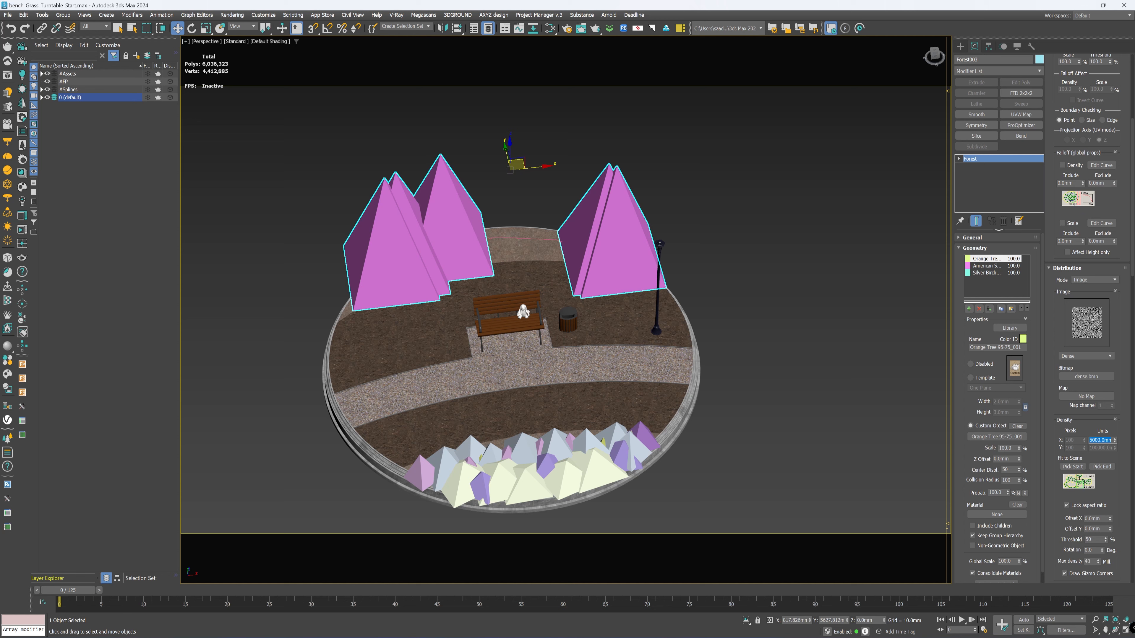
Step: Enable collisions for the scattered trees and set the collision radius to 45%
{"action": "left_click_drag", "start_coordinate": [1057, 432], "coordinate": [1061, 247]}
{"action": "scroll", "coordinate": [1061, 247], "scroll_direction": "down", "scroll_amount": 4}
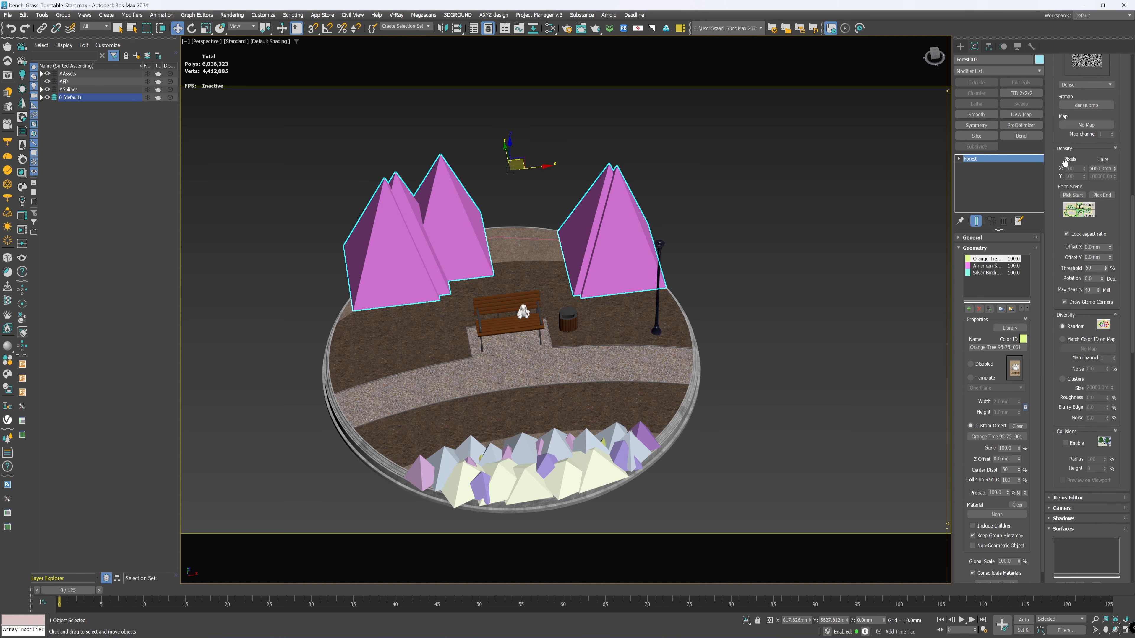
{"action": "left_click", "coordinate": [1065, 442]}
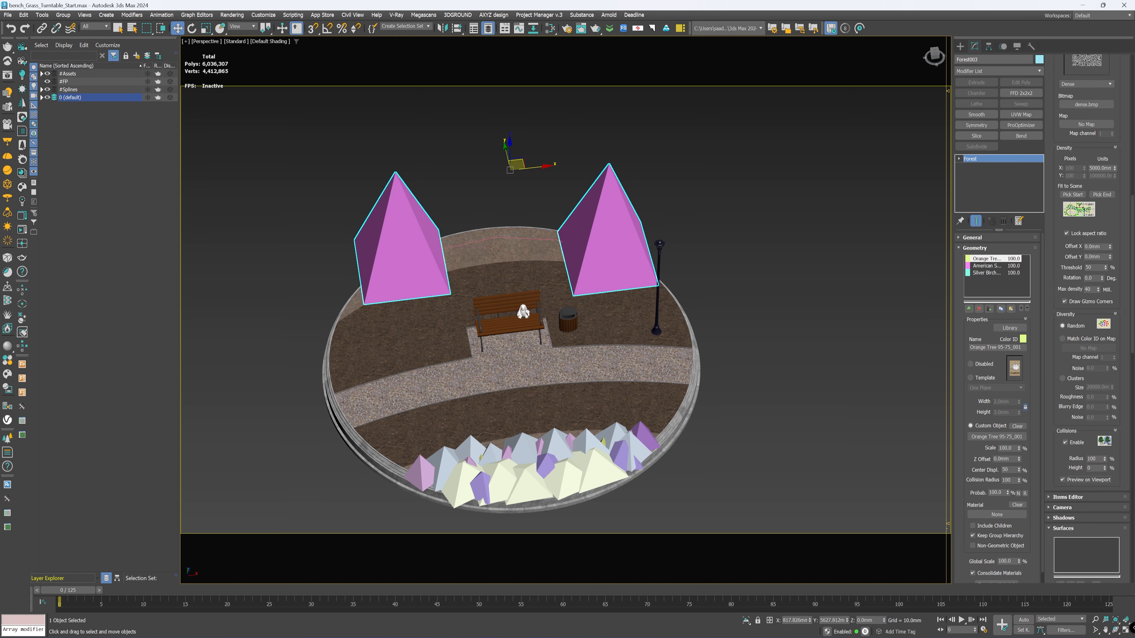
{"action": "type", "text": "45"}
{"action": "key", "text": "Return"}
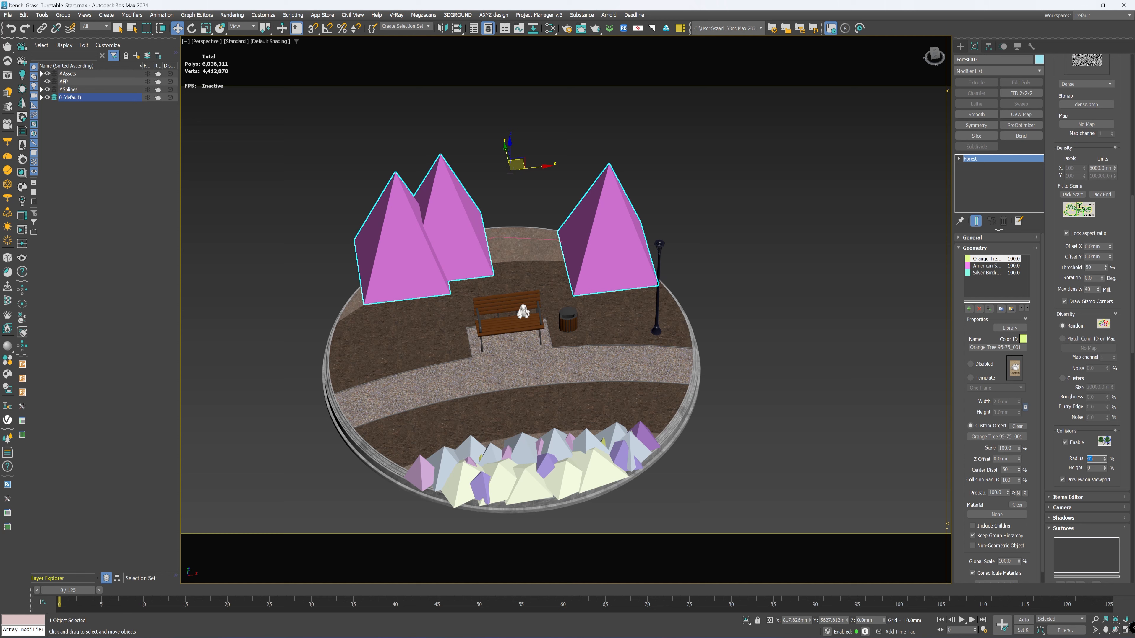
Step: Add the rear bed Arc001 as the scatter surface of the tree Forest object and deselect the object
{"action": "scroll", "coordinate": [1054, 473], "scroll_direction": "down", "scroll_amount": 10}
{"action": "left_click", "coordinate": [1060, 322]}
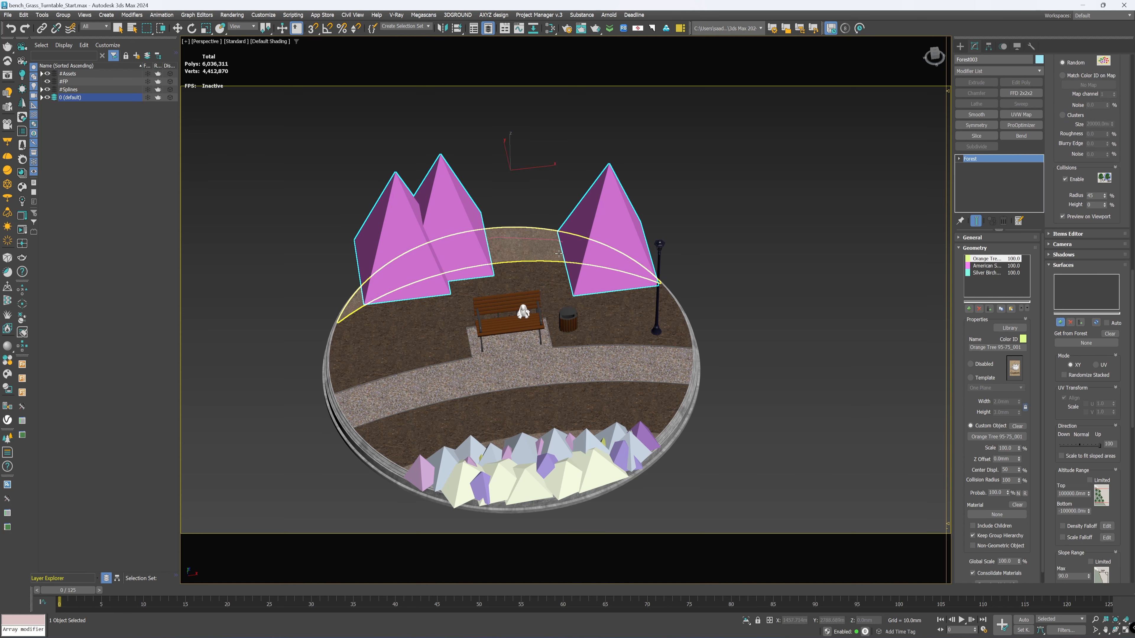
{"action": "left_click", "coordinate": [527, 253]}
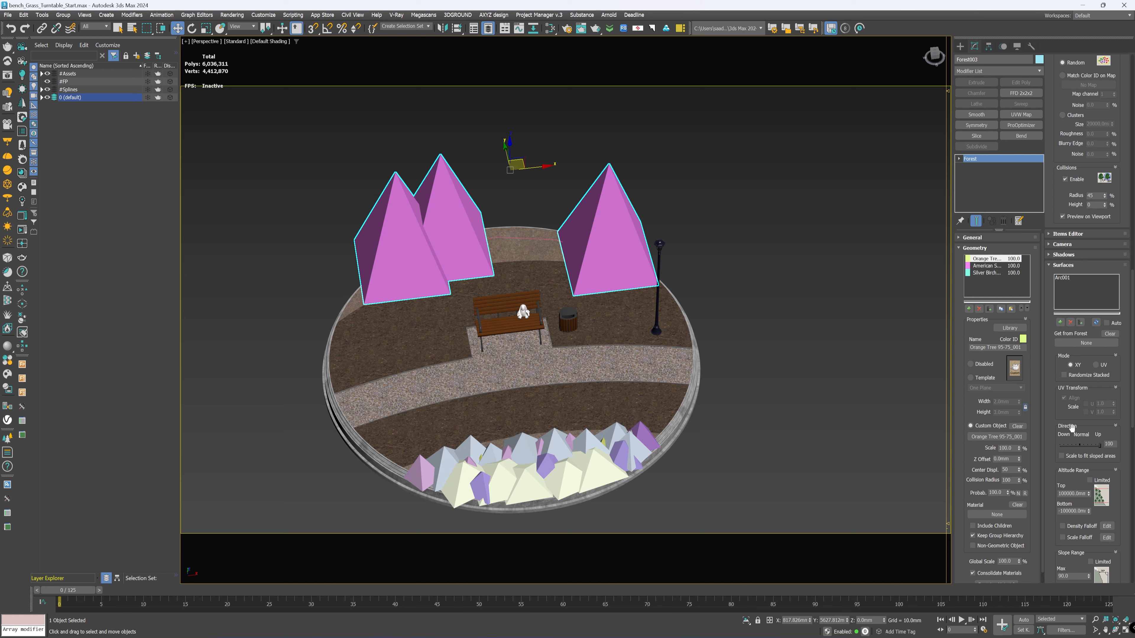
{"action": "left_click", "coordinate": [1067, 278]}
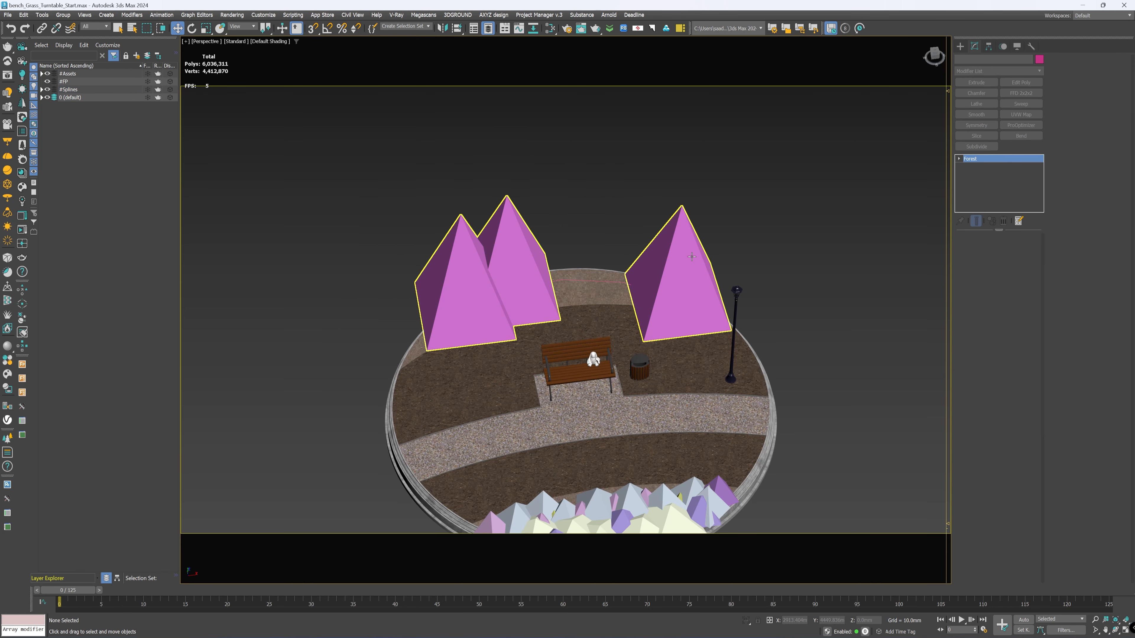
{"action": "left_click", "coordinate": [692, 257]}
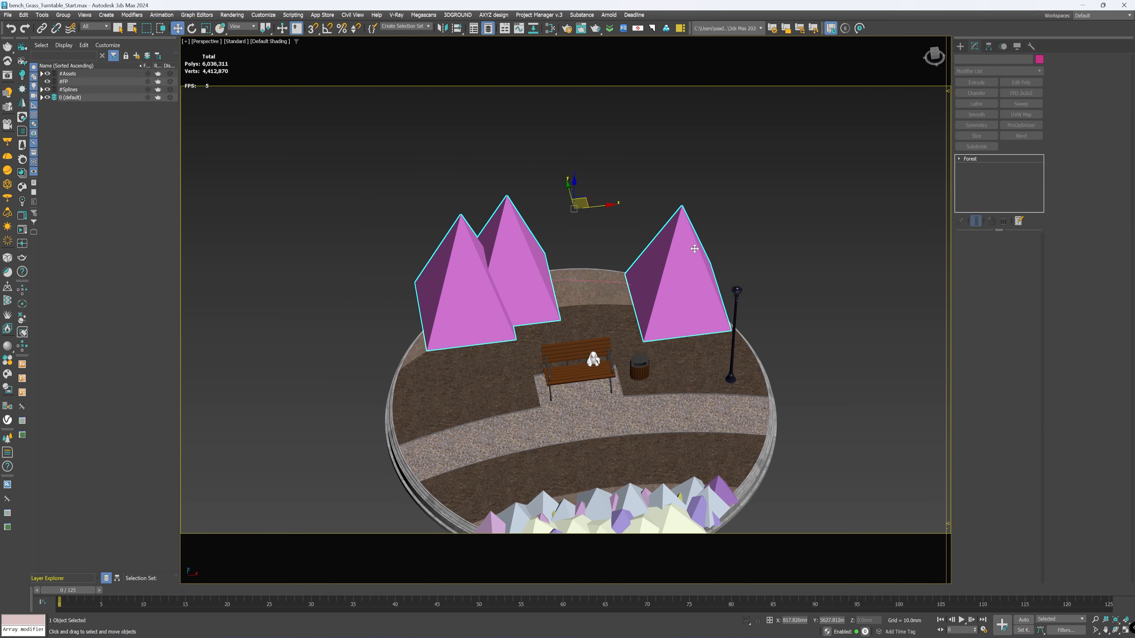
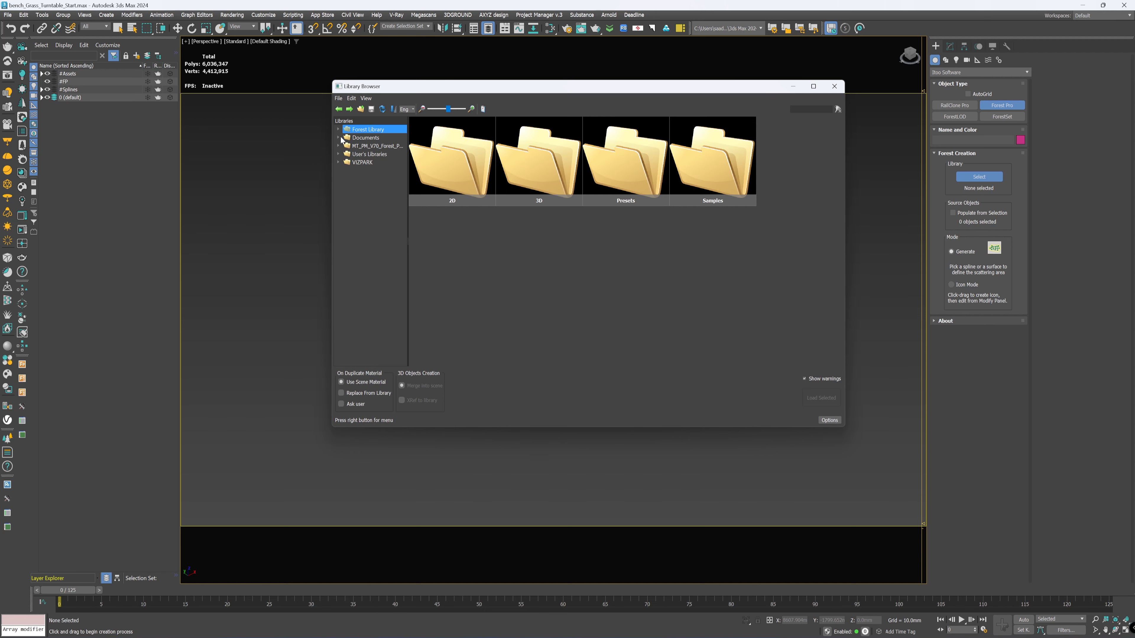
Step: Examine the Forest Library preset categories, comparing Autumn Leaves, Cut Hedges, Gravel, Lawns, Layered_Lawns and Leaves
{"action": "left_click", "coordinate": [338, 129]}
{"action": "left_click", "coordinate": [347, 146]}
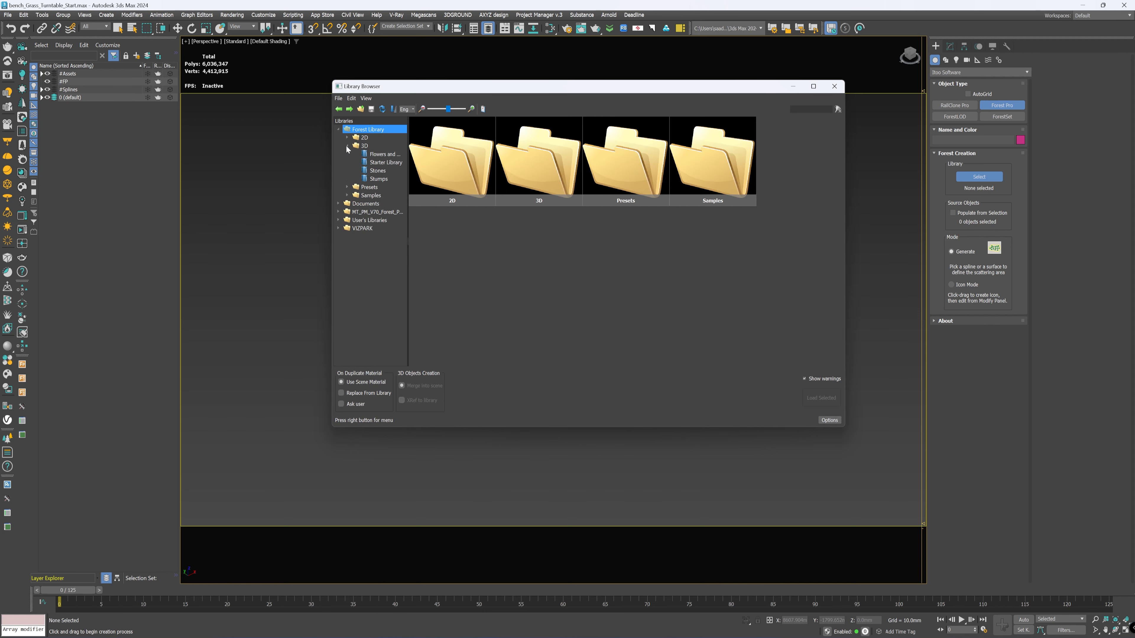
{"action": "left_click", "coordinate": [347, 146]}
{"action": "left_click", "coordinate": [348, 154]}
{"action": "left_click", "coordinate": [388, 162]}
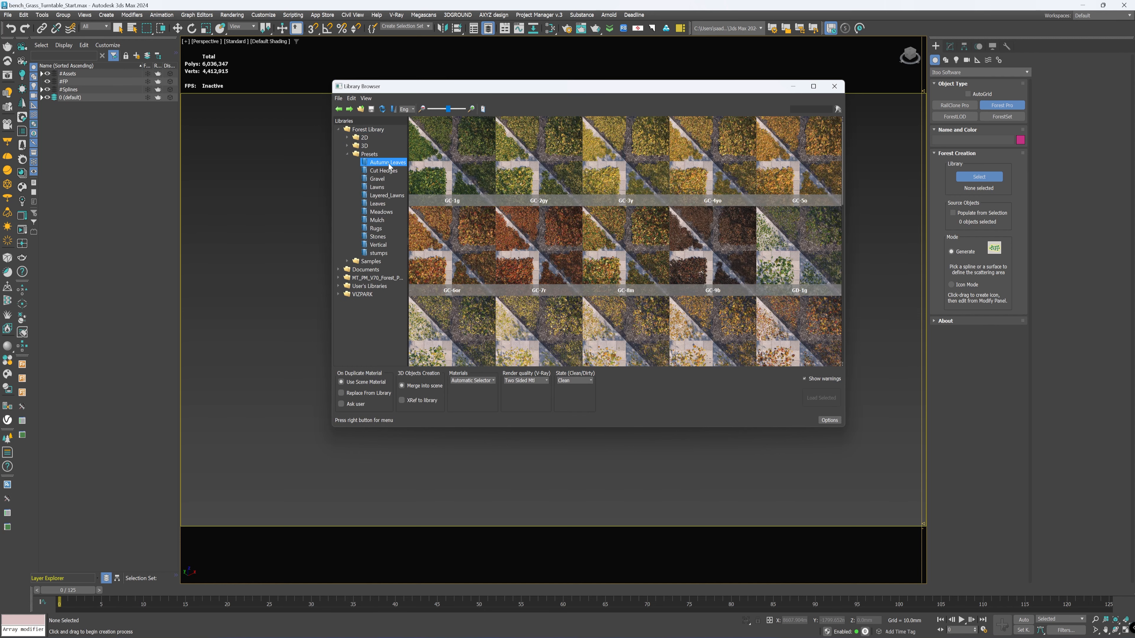
{"action": "left_click", "coordinate": [382, 171]}
{"action": "left_click", "coordinate": [378, 179]}
{"action": "left_click", "coordinate": [375, 188]}
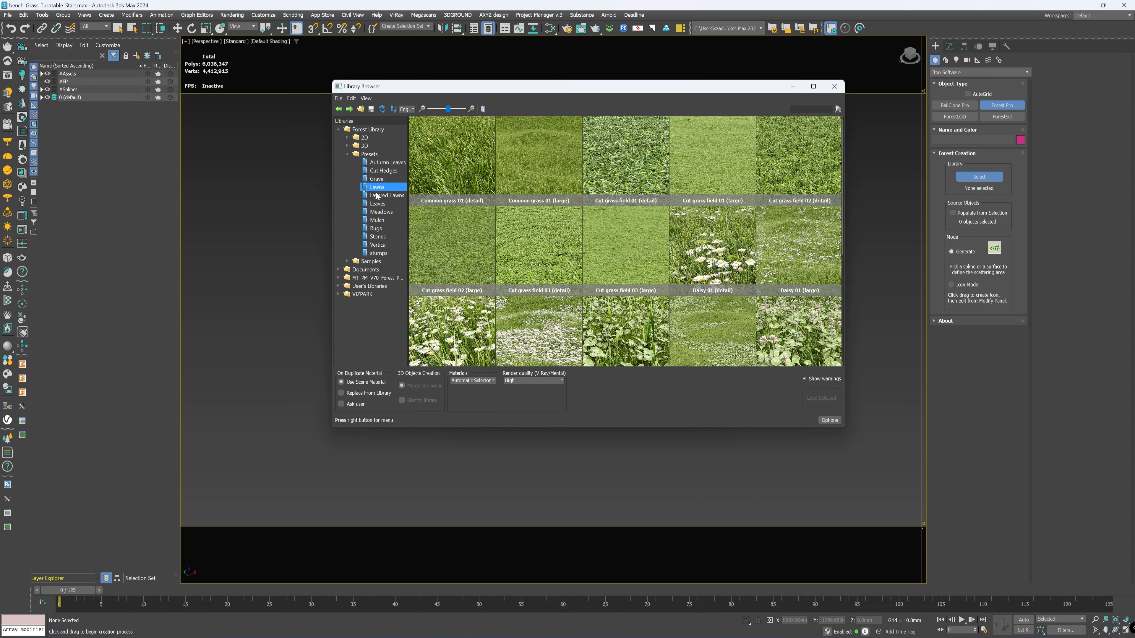
{"action": "left_click", "coordinate": [378, 196]}
{"action": "left_click", "coordinate": [381, 203]}
{"action": "left_click", "coordinate": [383, 198]}
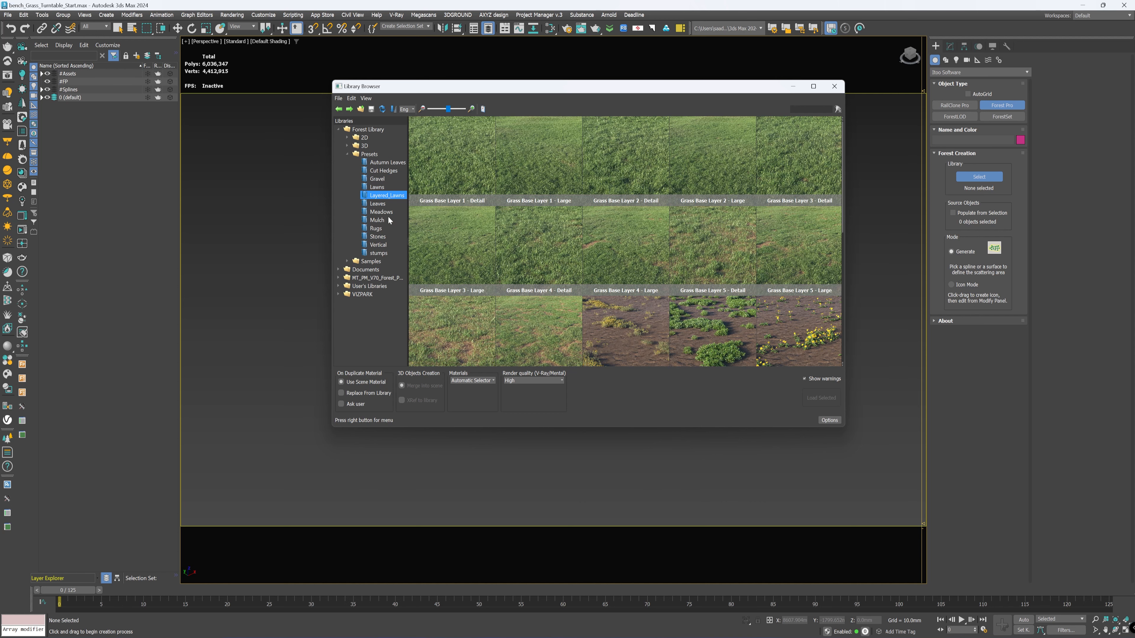
{"action": "left_click", "coordinate": [377, 188]}
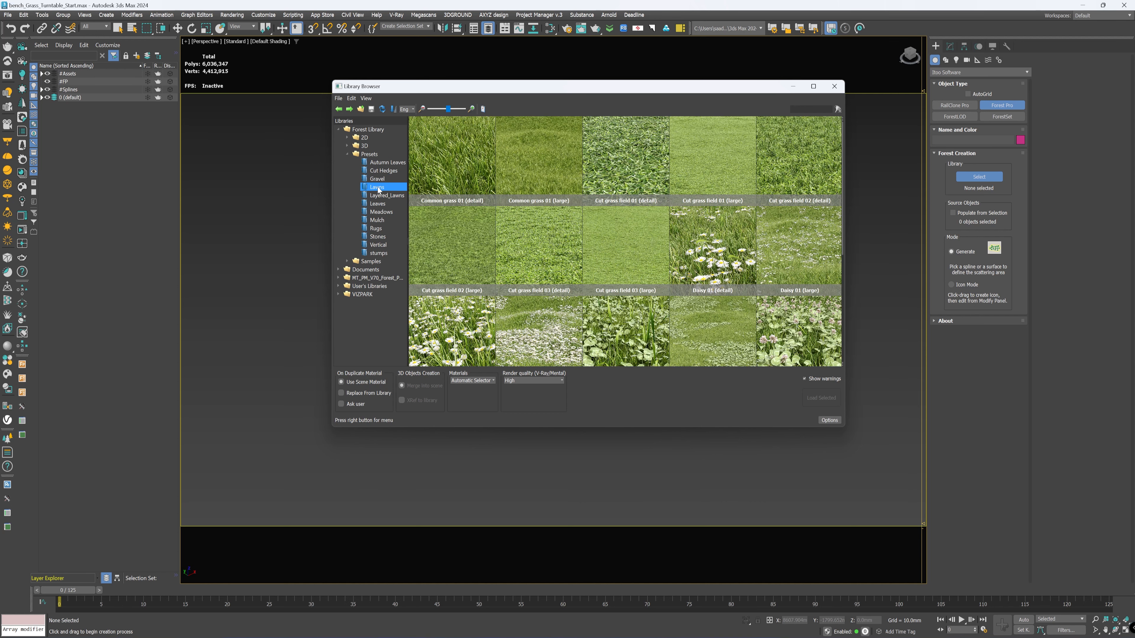
Step: Load the Grass Base Layer 1 - Detail preset from the Layered_Lawns category for the new Forest Pro object
{"action": "left_click", "coordinate": [384, 197]}
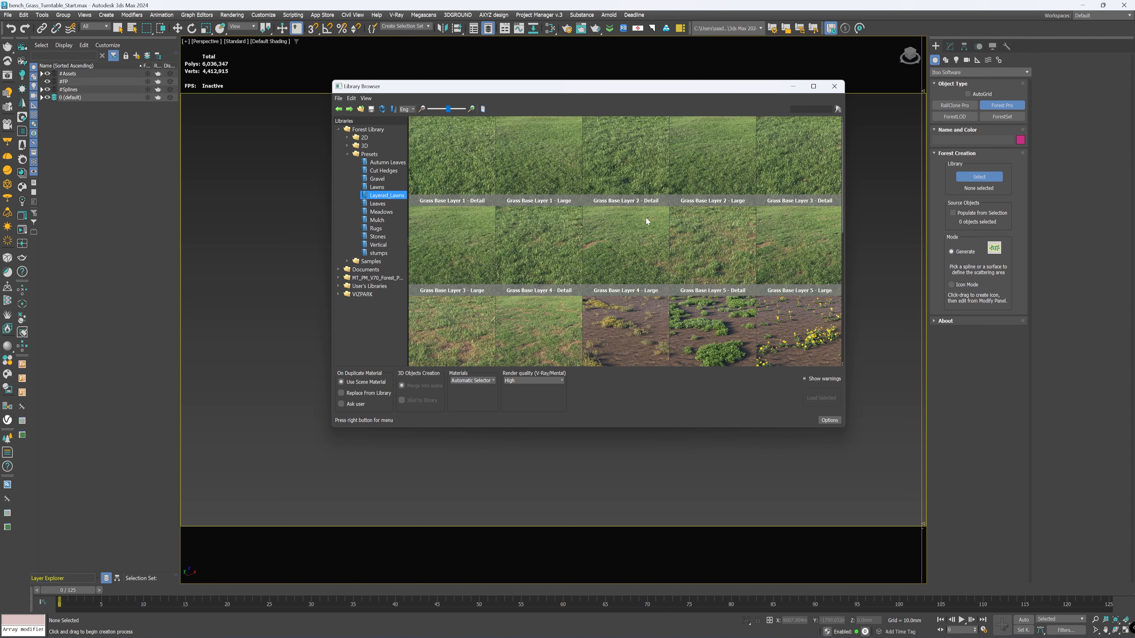
{"action": "scroll", "coordinate": [646, 218], "scroll_direction": "down", "scroll_amount": 10}
{"action": "scroll", "coordinate": [644, 234], "scroll_direction": "up", "scroll_amount": 8}
{"action": "scroll", "coordinate": [688, 220], "scroll_direction": "down", "scroll_amount": 4}
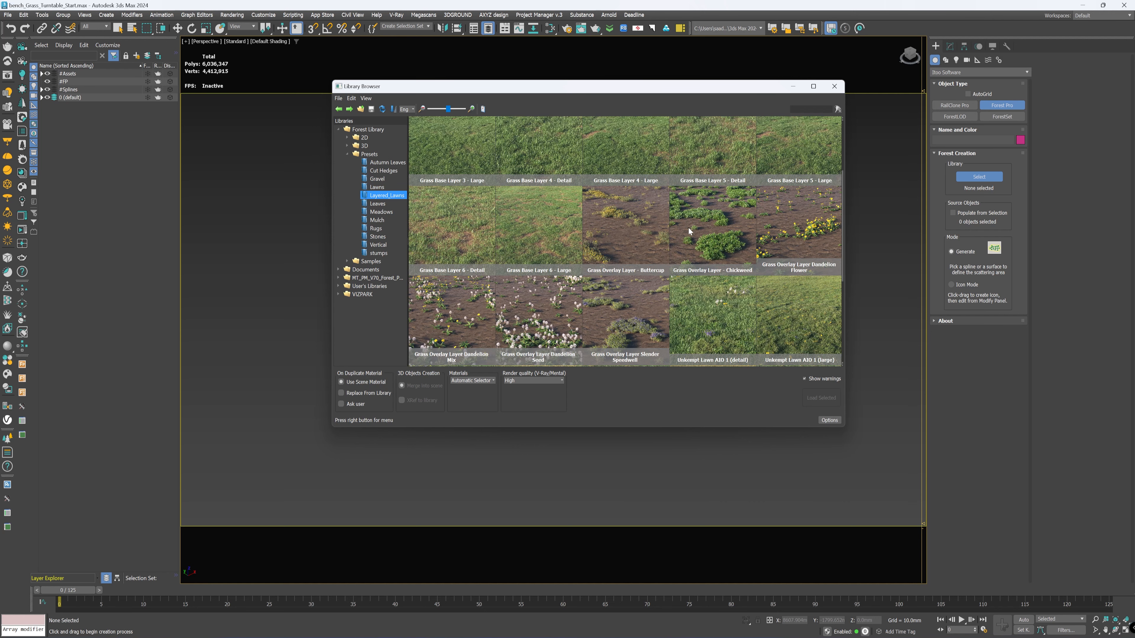
{"action": "scroll", "coordinate": [689, 228], "scroll_direction": "up", "scroll_amount": 4}
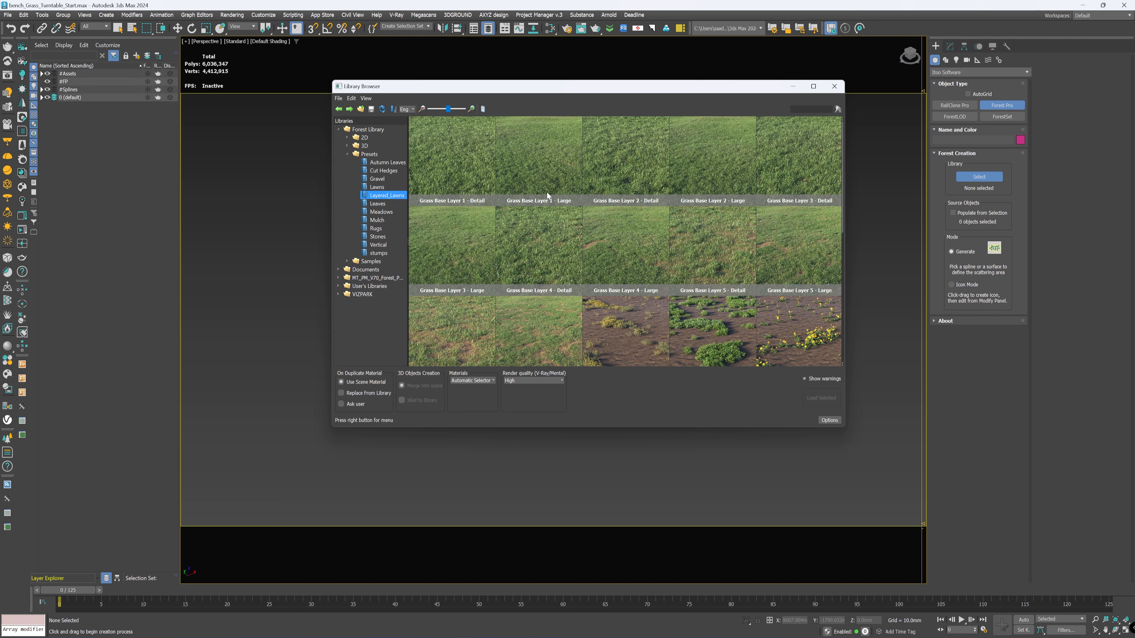
{"action": "left_click", "coordinate": [547, 158]}
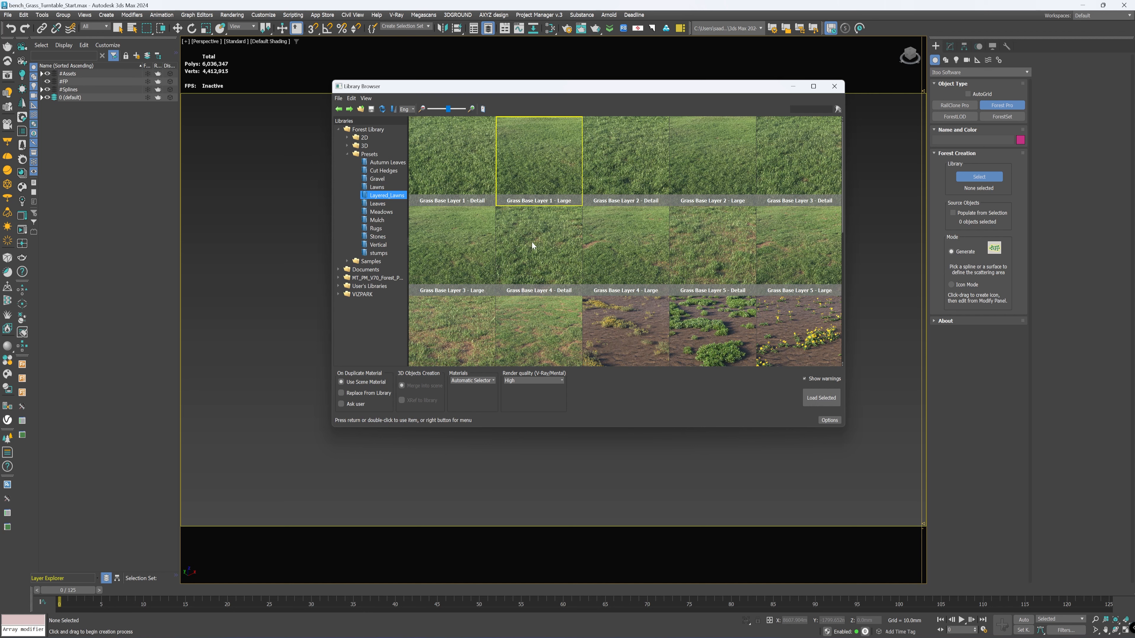
{"action": "left_click", "coordinate": [467, 166]}
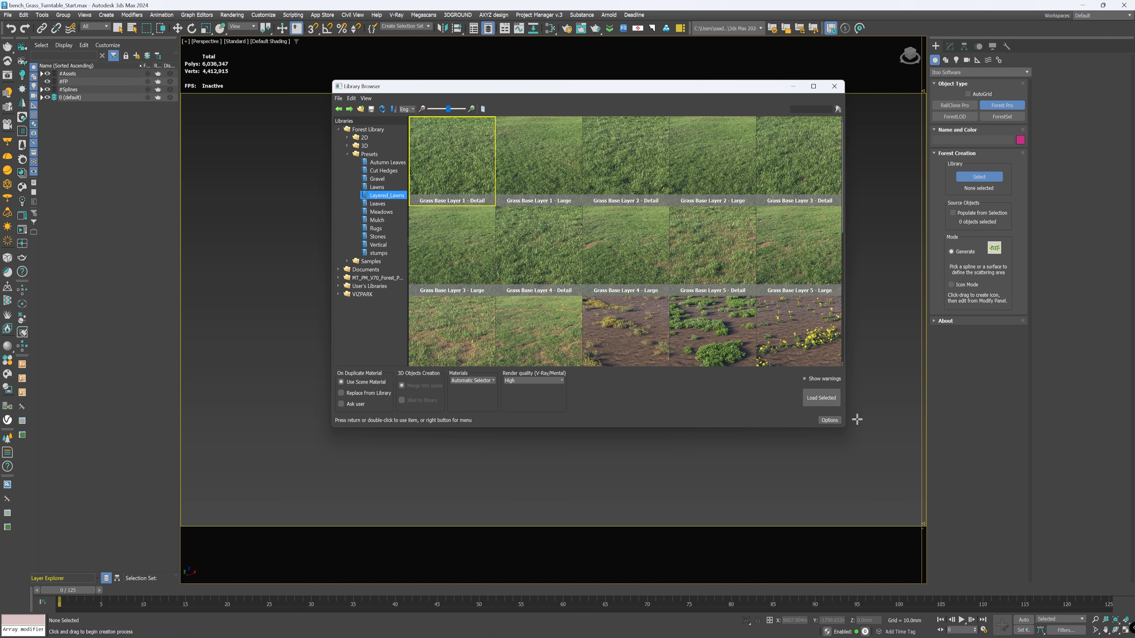
{"action": "left_click", "coordinate": [827, 402]}
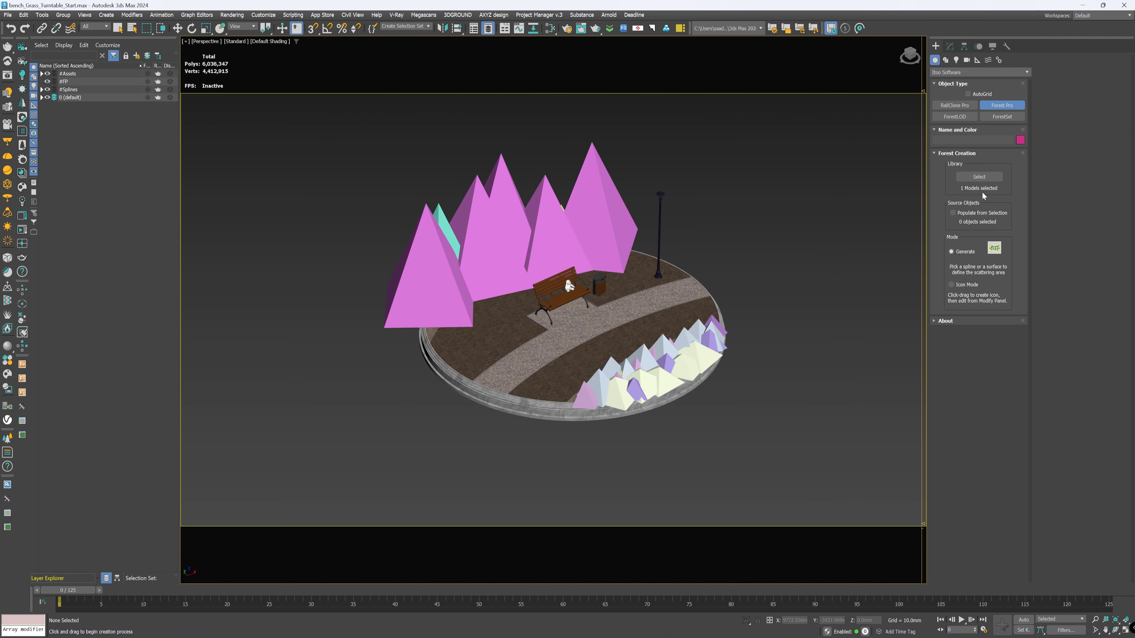
Step: Generate the grass scatter on the soil beds beside the gravel path, rescaling the XRef objects to the system unit scale
{"action": "left_click", "coordinate": [509, 328]}
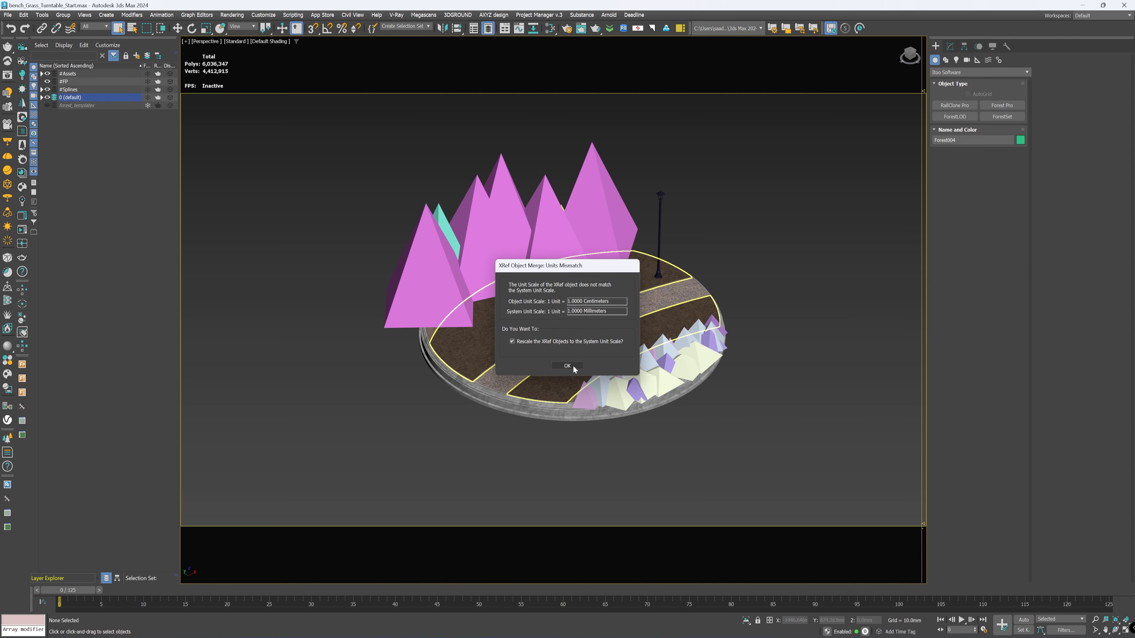
{"action": "left_click", "coordinate": [572, 366]}
{"action": "left_click", "coordinate": [573, 366]}
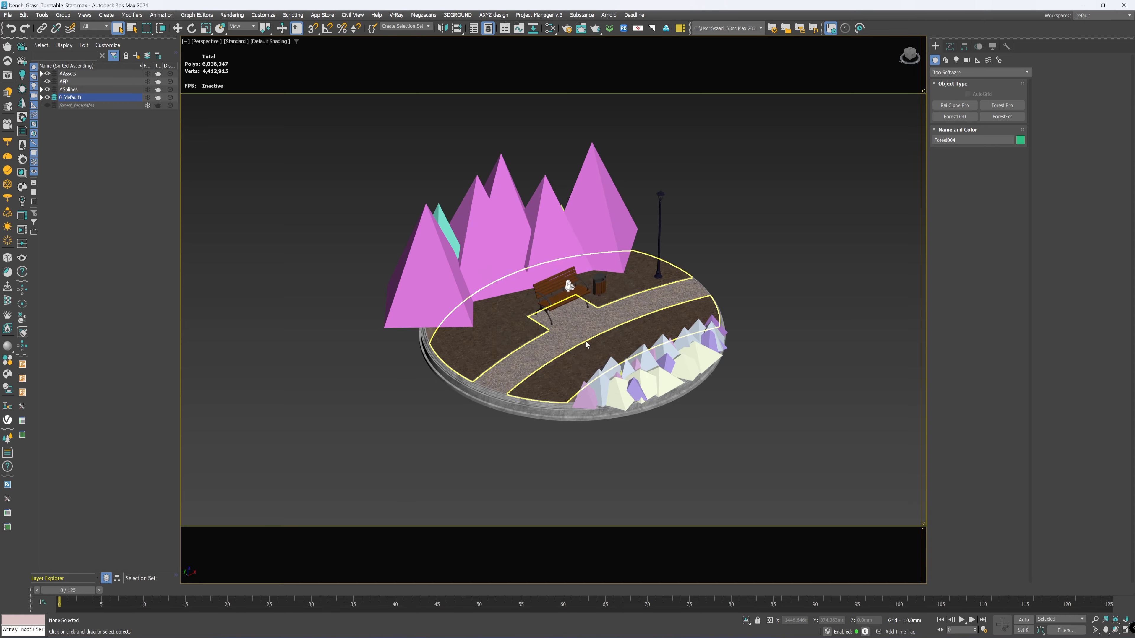
{"action": "scroll", "coordinate": [588, 330], "scroll_direction": "up", "scroll_amount": 5}
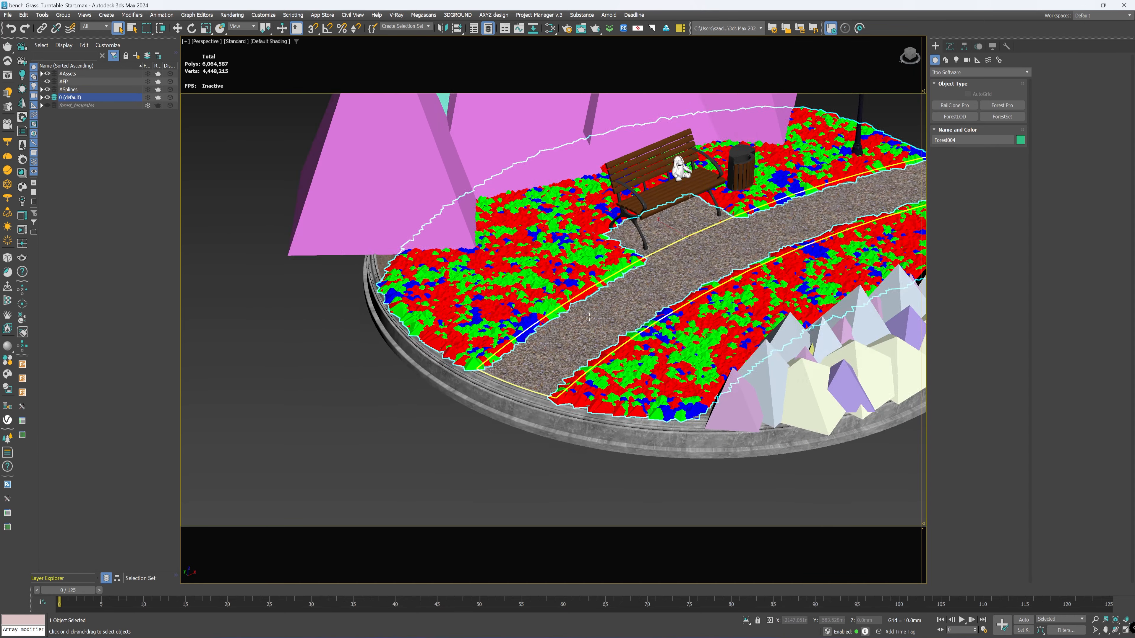
{"action": "scroll", "coordinate": [588, 317], "scroll_direction": "up", "scroll_amount": 2}
{"action": "scroll", "coordinate": [589, 317], "scroll_direction": "down", "scroll_amount": 6}
{"action": "scroll", "coordinate": [580, 315], "scroll_direction": "up", "scroll_amount": 4}
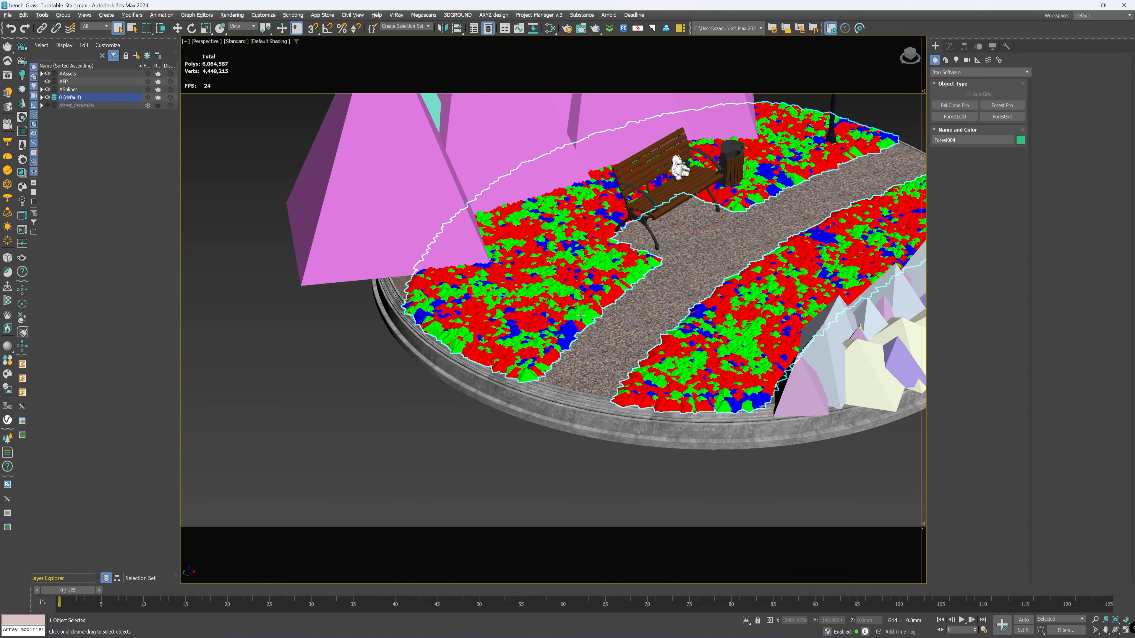
Step: Move Forest001 through Forest004 from the default layer into the #FP layer and clear the selection
{"action": "left_click", "coordinate": [41, 97]}
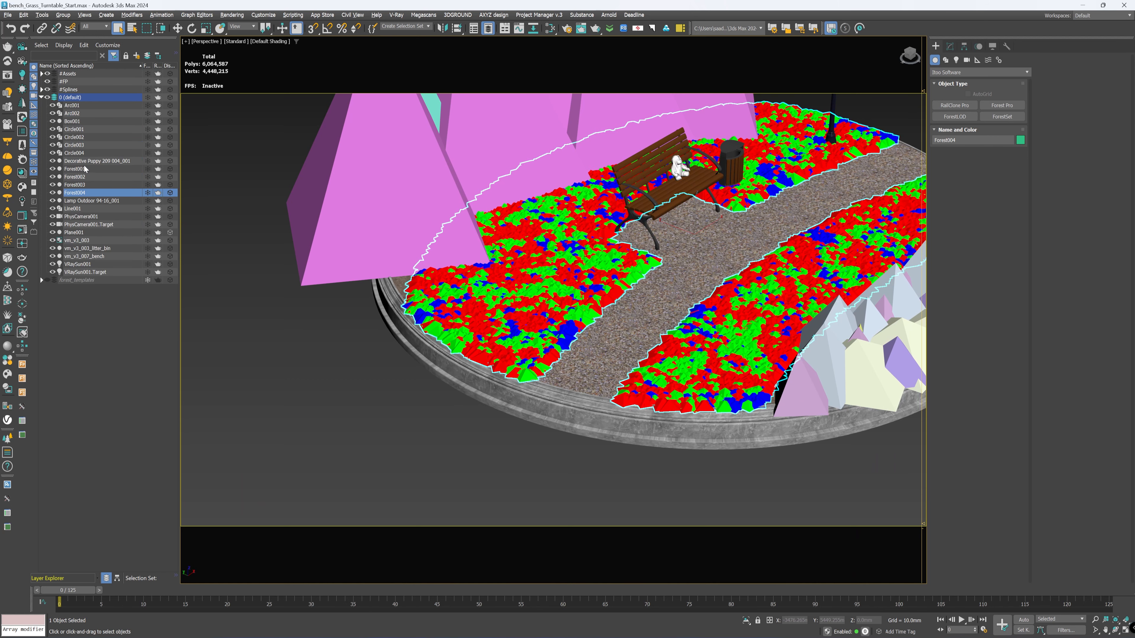
{"action": "left_click", "coordinate": [84, 184]}
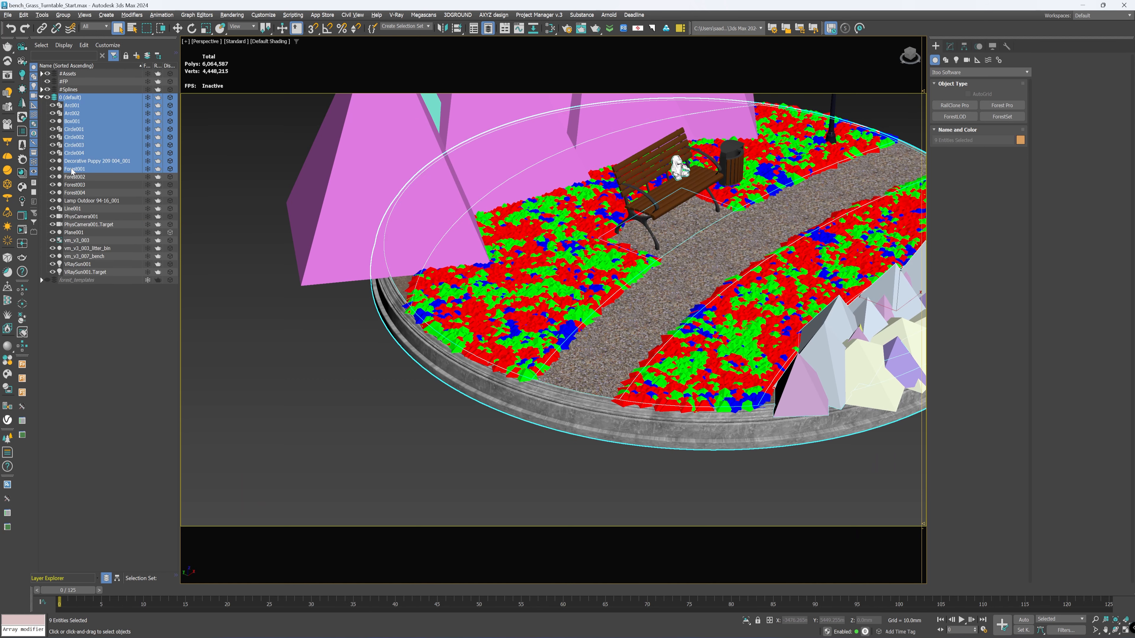
{"action": "left_click", "coordinate": [83, 192]}
{"action": "left_click", "coordinate": [74, 169], "text": "shift"}
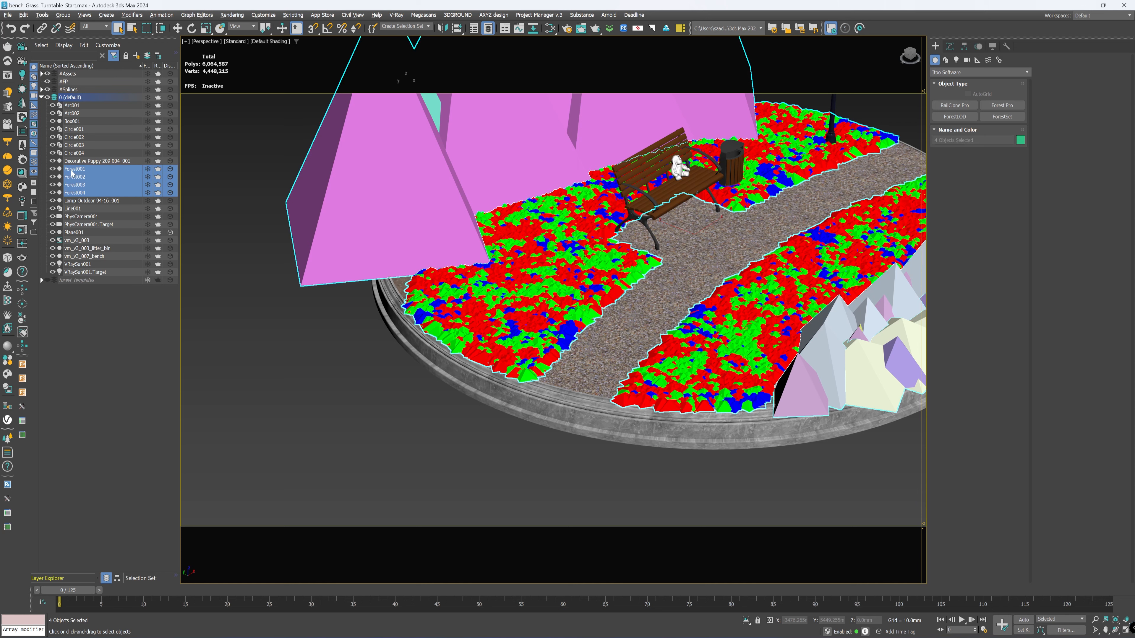
{"action": "left_click_drag", "start_coordinate": [75, 168], "coordinate": [62, 82]}
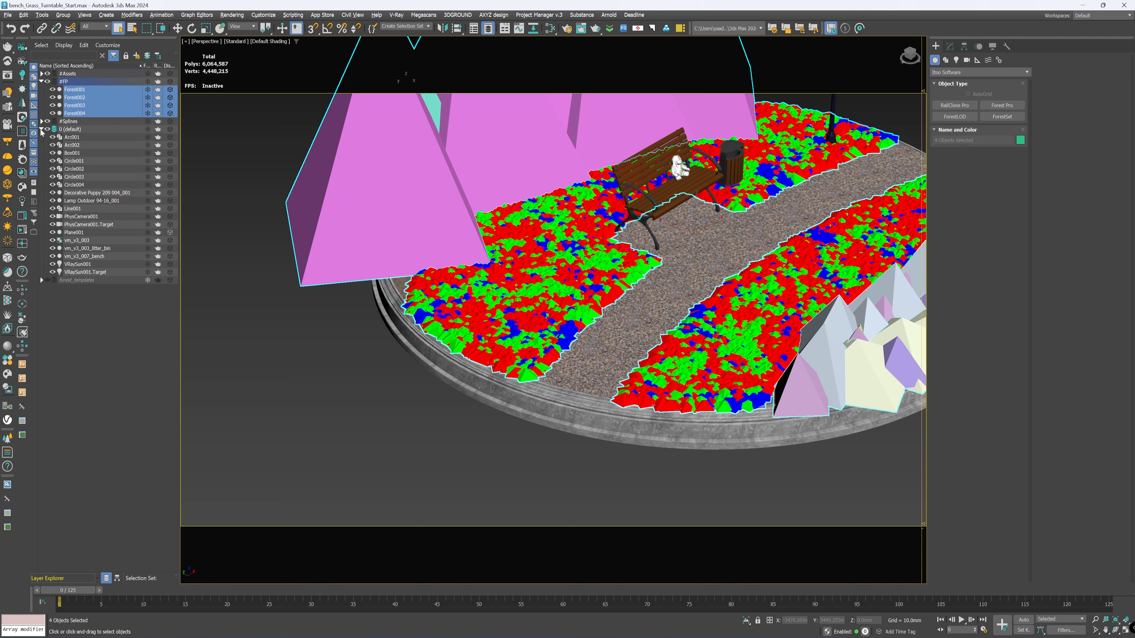
{"action": "left_click", "coordinate": [41, 130]}
{"action": "left_click", "coordinate": [68, 216]}
Step: Hide Forest001, Forest002 and Forest003, leaving only the grass object Forest004 visible
{"action": "left_click", "coordinate": [52, 113]}
{"action": "left_click", "coordinate": [53, 104]}
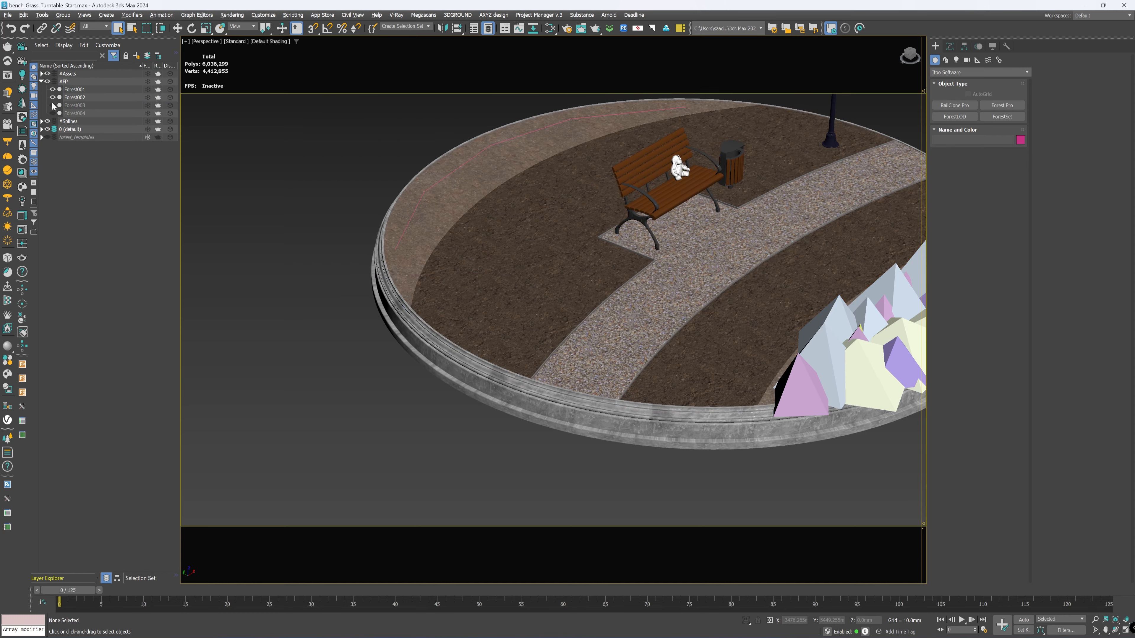
{"action": "left_click", "coordinate": [52, 97]}
{"action": "left_click", "coordinate": [52, 89]}
{"action": "left_click", "coordinate": [52, 113]}
Step: Render the viewport interactively with V-Ray to check the grass edge along the gravel path
{"action": "scroll", "coordinate": [649, 288], "scroll_direction": "up", "scroll_amount": 5}
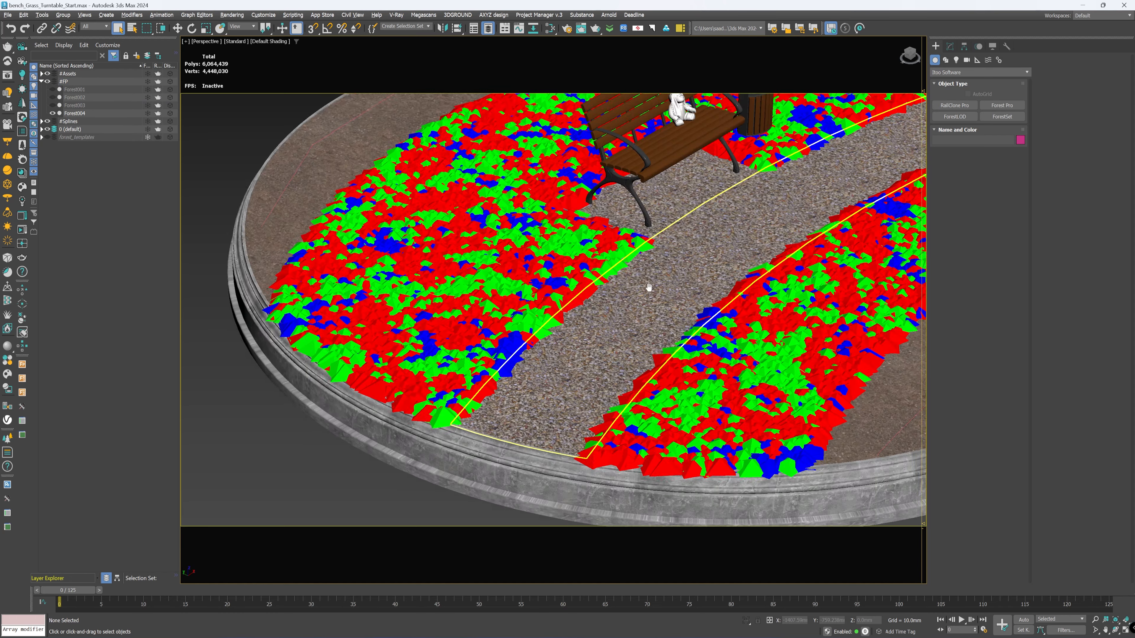
{"action": "middle_click_drag", "start_coordinate": [648, 288], "coordinate": [627, 271]}
{"action": "middle_click_drag", "start_coordinate": [540, 350], "coordinate": [599, 326]}
{"action": "scroll", "coordinate": [496, 338], "scroll_direction": "up", "scroll_amount": 4}
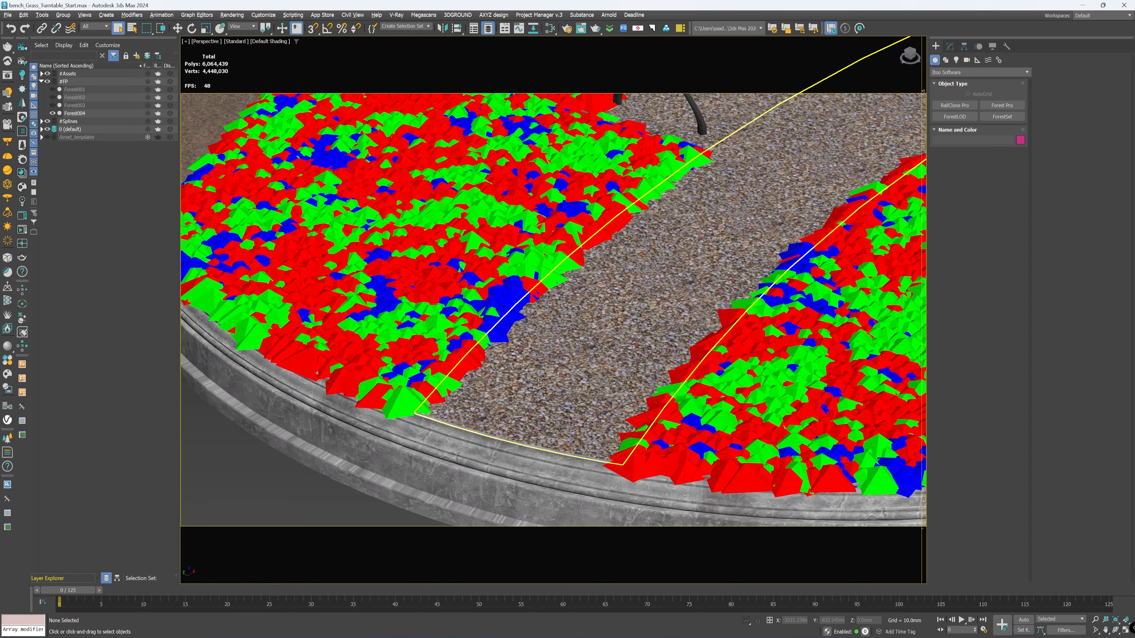
{"action": "middle_click_drag", "start_coordinate": [538, 383], "coordinate": [580, 365]}
{"action": "key", "text": "shift+q"}
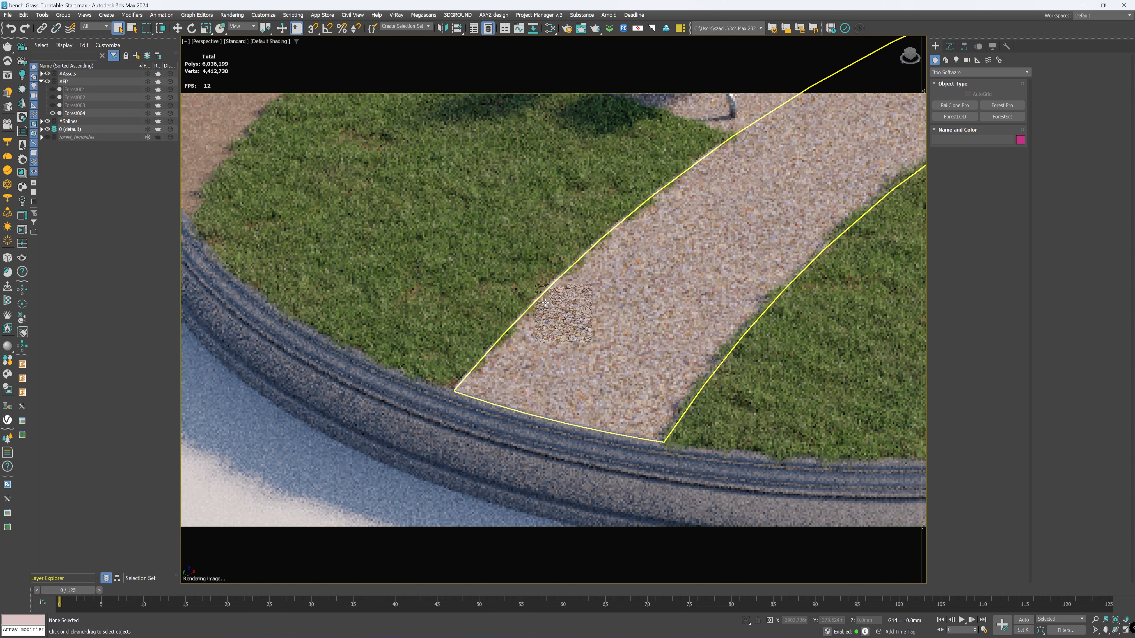
{"action": "scroll", "coordinate": [545, 303], "scroll_direction": "up", "scroll_amount": 3}
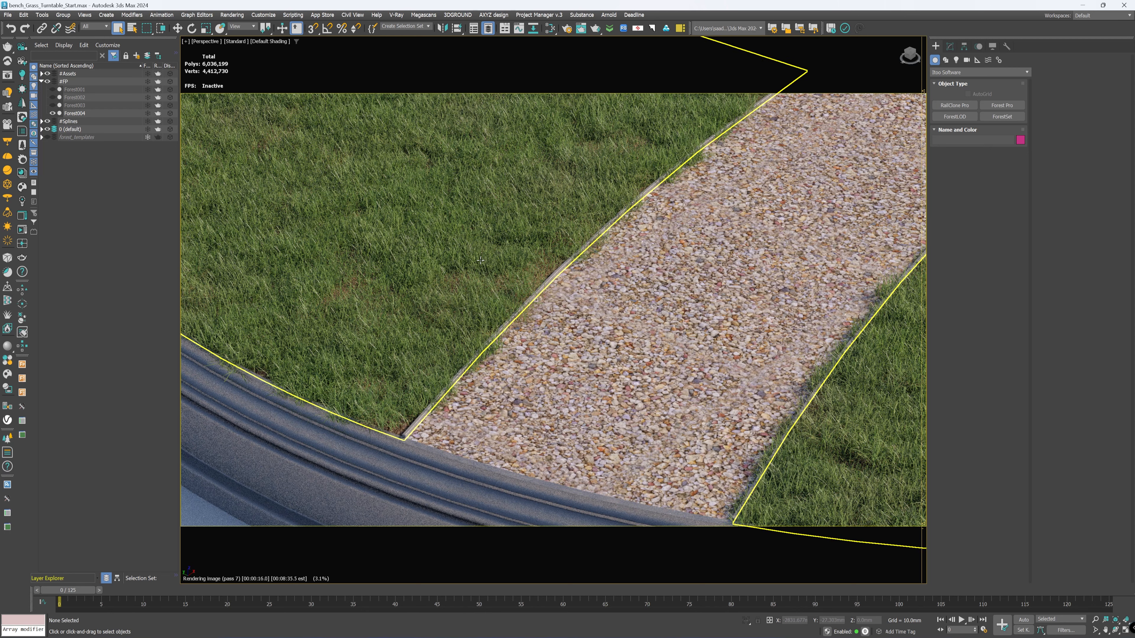
Step: Set the boundary checking of Forest004's Surface Area to Edge
{"action": "left_click", "coordinate": [288, 196]}
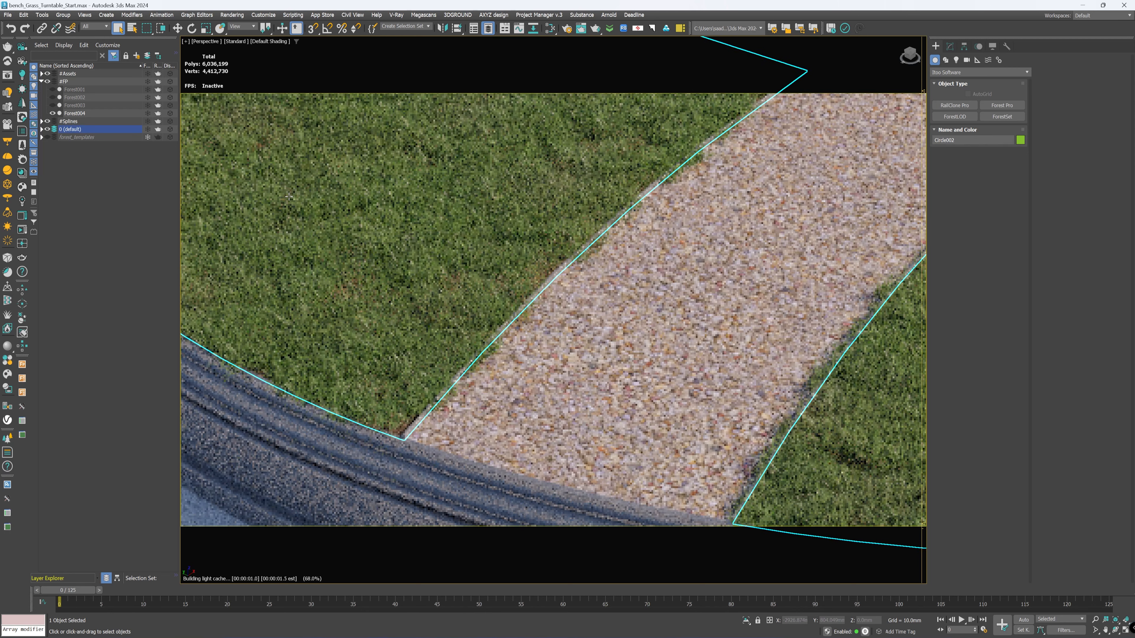
{"action": "left_click", "coordinate": [76, 113]}
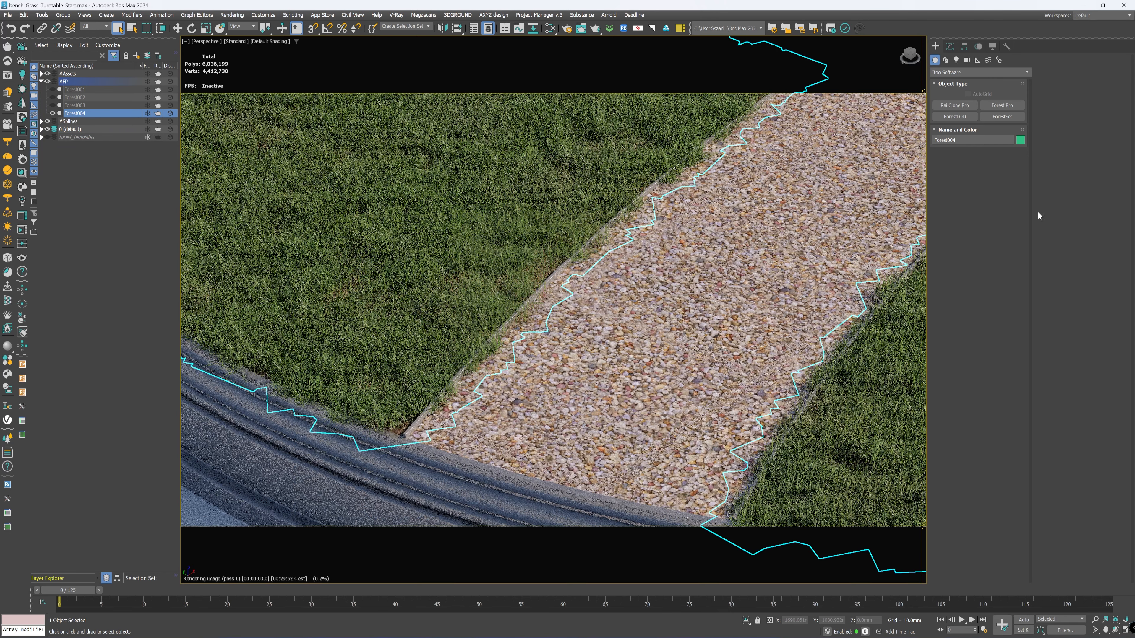
{"action": "left_click", "coordinate": [951, 48]}
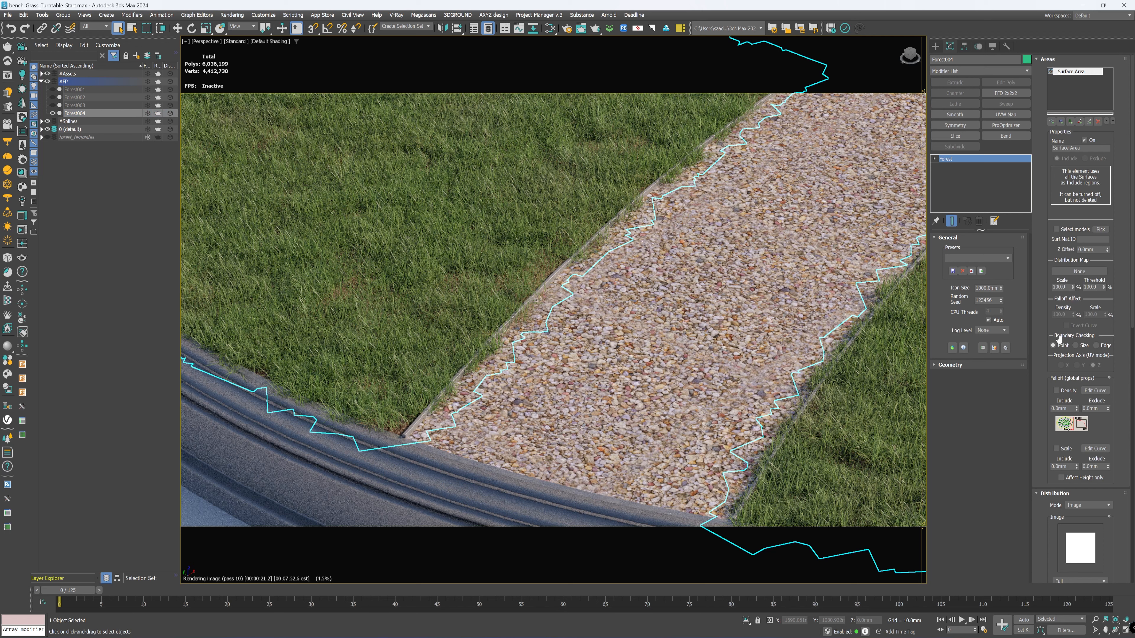
{"action": "left_click", "coordinate": [1096, 345]}
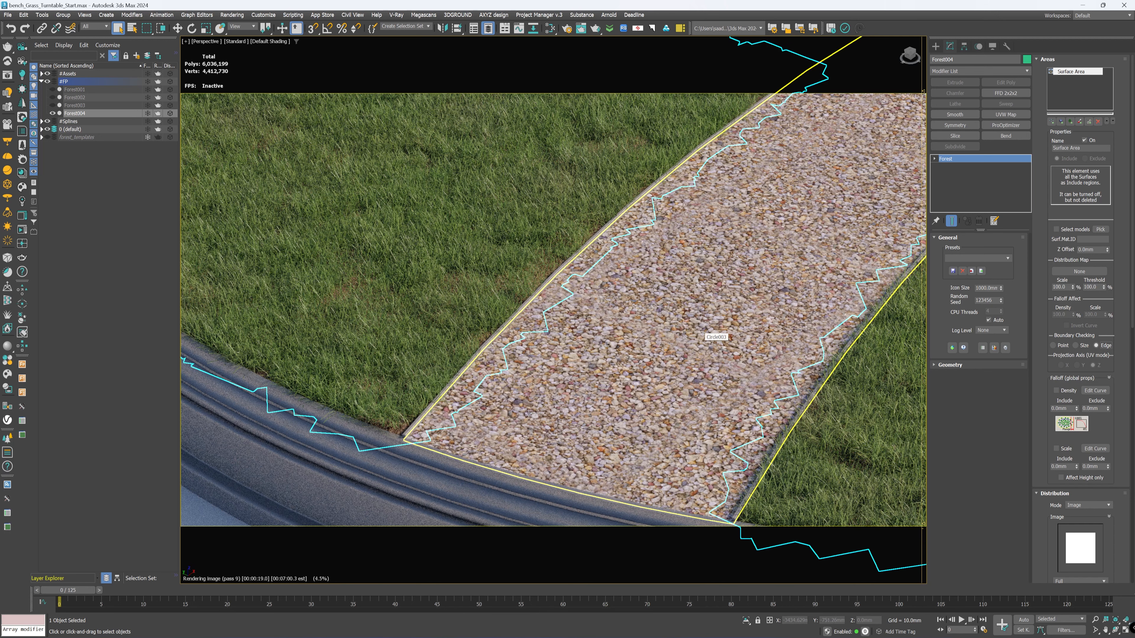
Step: Stop the viewport render and examine the grass coverage around the bench and across the whole round scene
{"action": "left_click", "coordinate": [629, 299]}
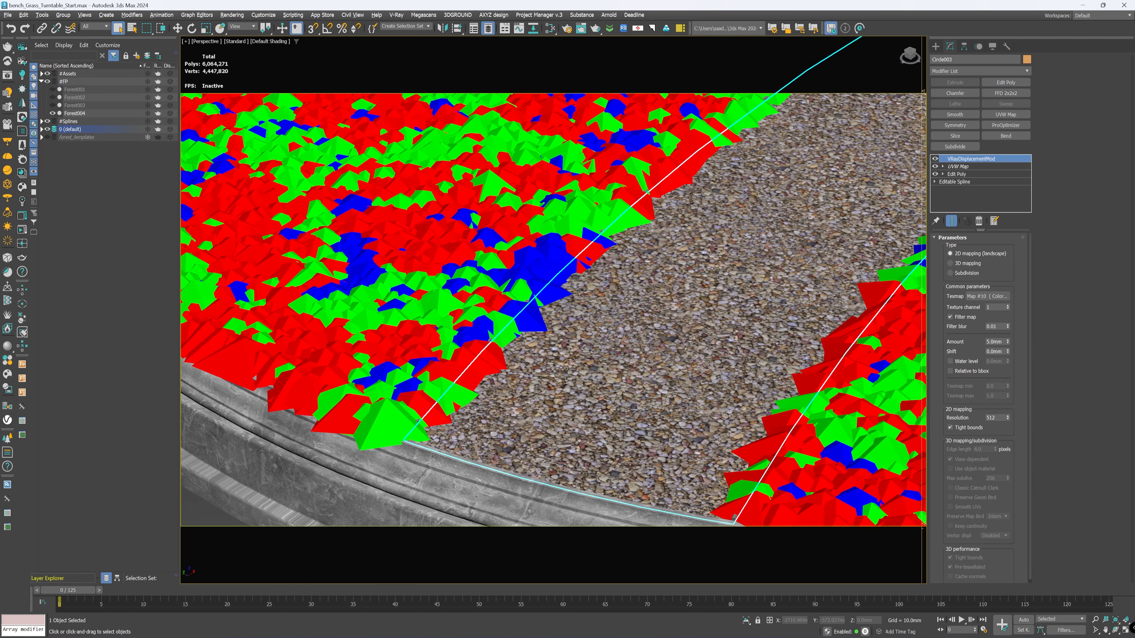
{"action": "scroll", "coordinate": [629, 298], "scroll_direction": "down", "scroll_amount": 4}
{"action": "left_click", "coordinate": [510, 478]}
{"action": "middle_click_drag", "start_coordinate": [652, 222], "coordinate": [570, 349]}
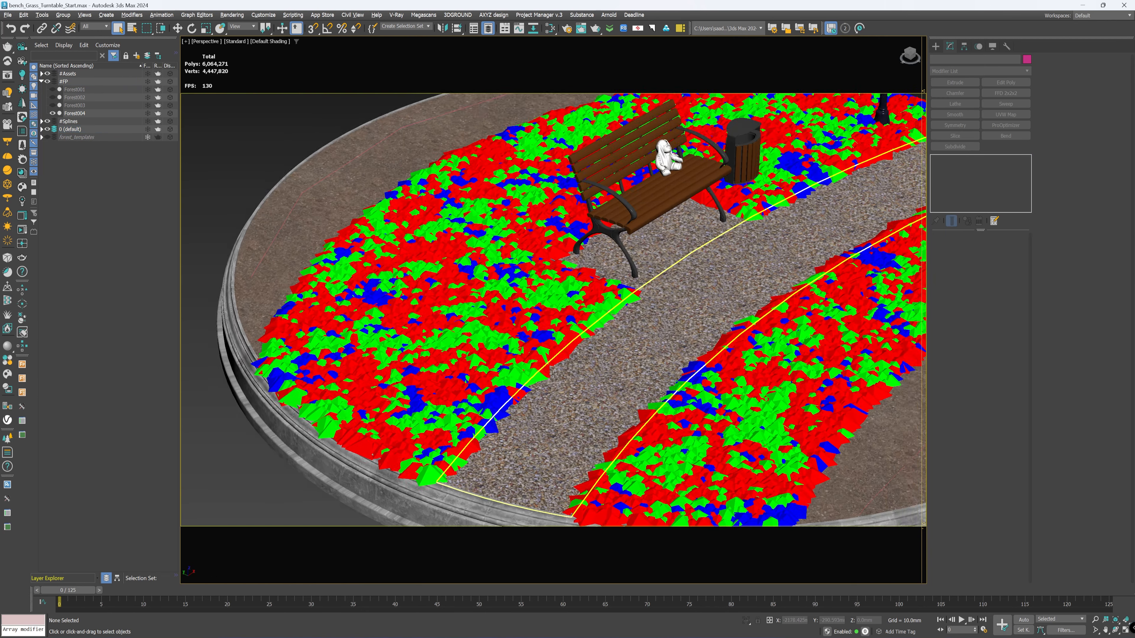
{"action": "scroll", "coordinate": [570, 349], "scroll_direction": "down", "scroll_amount": 3}
{"action": "scroll", "coordinate": [687, 257], "scroll_direction": "up", "scroll_amount": 5}
{"action": "scroll", "coordinate": [688, 257], "scroll_direction": "down", "scroll_amount": 5}
{"action": "mouse_move", "coordinate": [688, 257]}
{"action": "middle_mouse_down", "text": "alt"}
{"action": "mouse_move", "coordinate": [777, 270]}
{"action": "mouse_move", "coordinate": [670, 265]}
{"action": "middle_mouse_up", "text": "alt"}
{"action": "scroll", "coordinate": [404, 238], "scroll_direction": "up", "scroll_amount": 3}
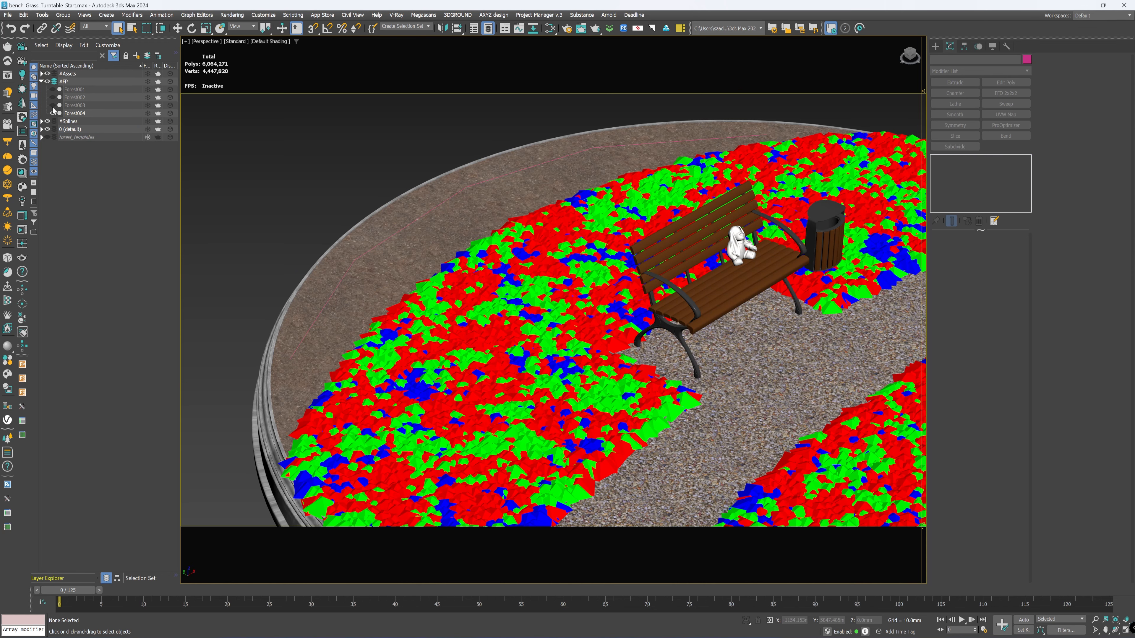
{"action": "key", "text": "z"}
Step: Start a new Forest Pro object and load the Bark Natural Light preset from the Mulch library
{"action": "left_click", "coordinate": [935, 46]}
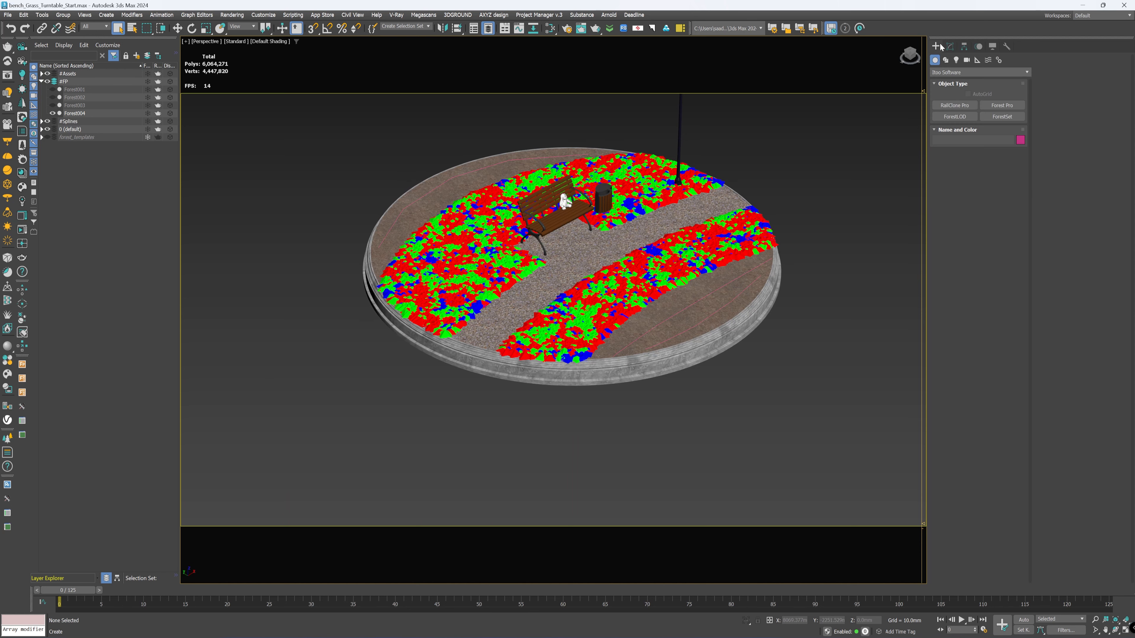
{"action": "left_click", "coordinate": [1010, 104]}
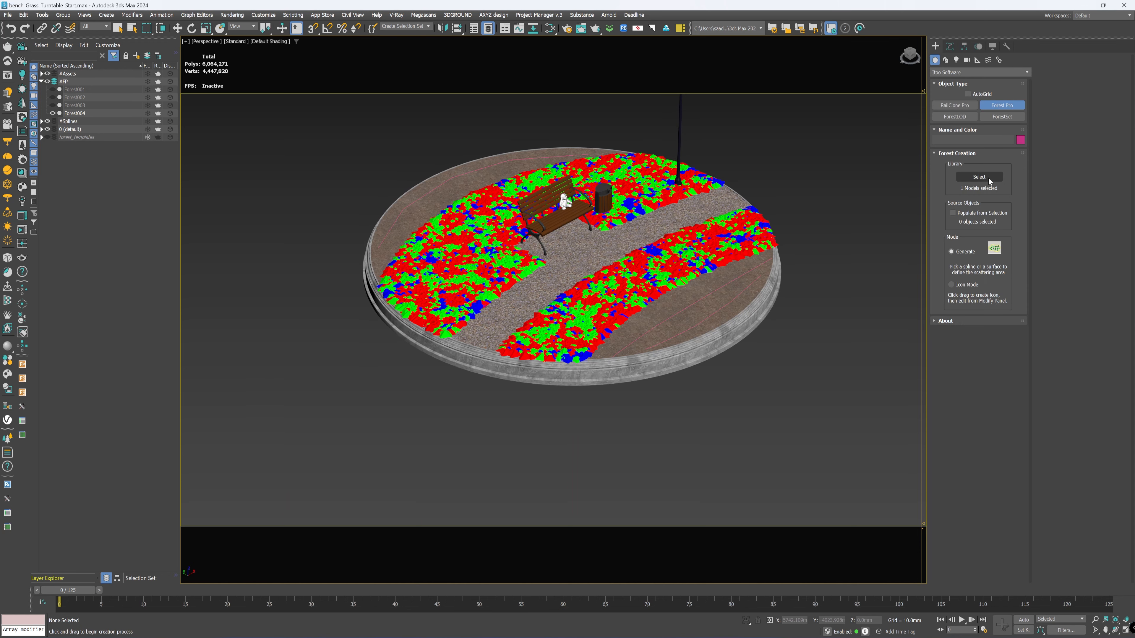
{"action": "left_click", "coordinate": [991, 177]}
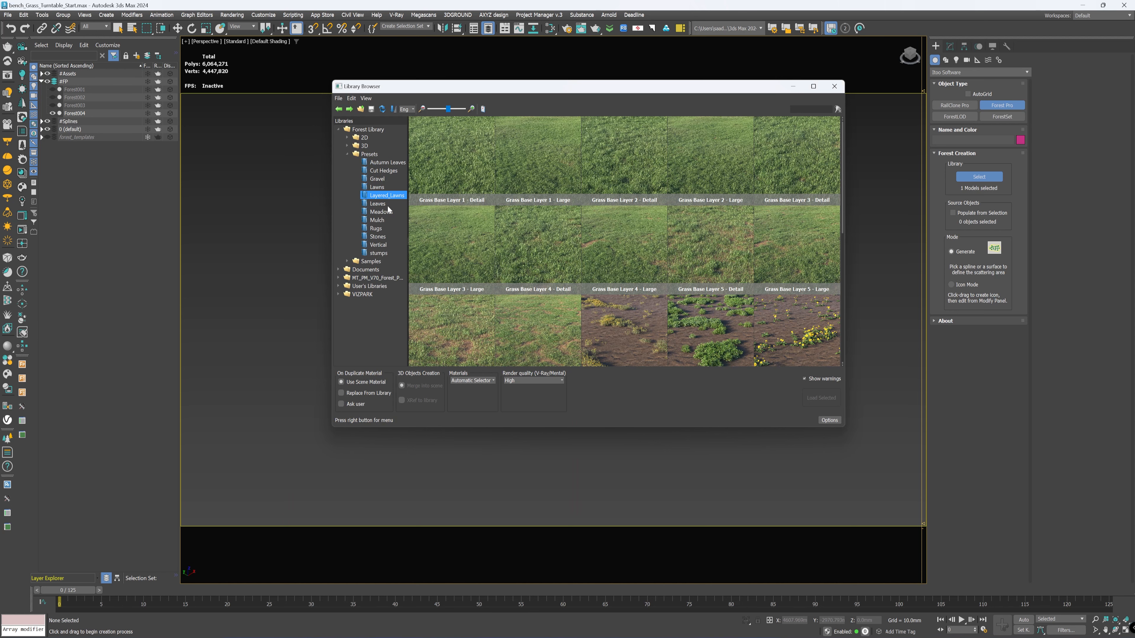
{"action": "left_click", "coordinate": [377, 220]}
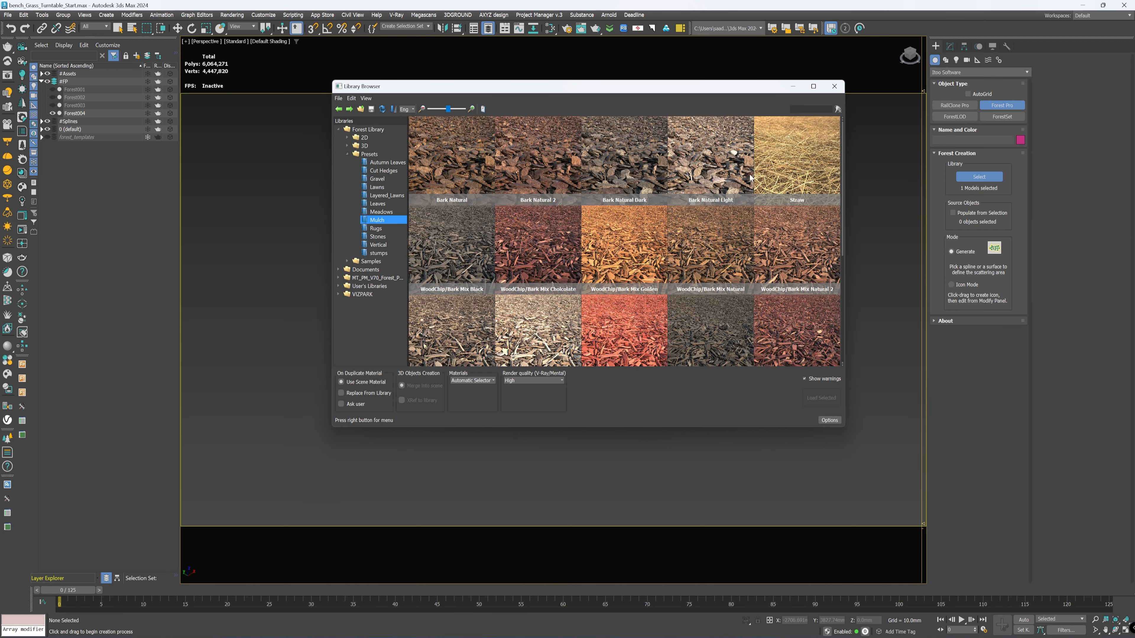
{"action": "scroll", "coordinate": [755, 187], "scroll_direction": "down", "scroll_amount": 5}
{"action": "scroll", "coordinate": [777, 223], "scroll_direction": "up", "scroll_amount": 5}
{"action": "double_click", "coordinate": [714, 169]}
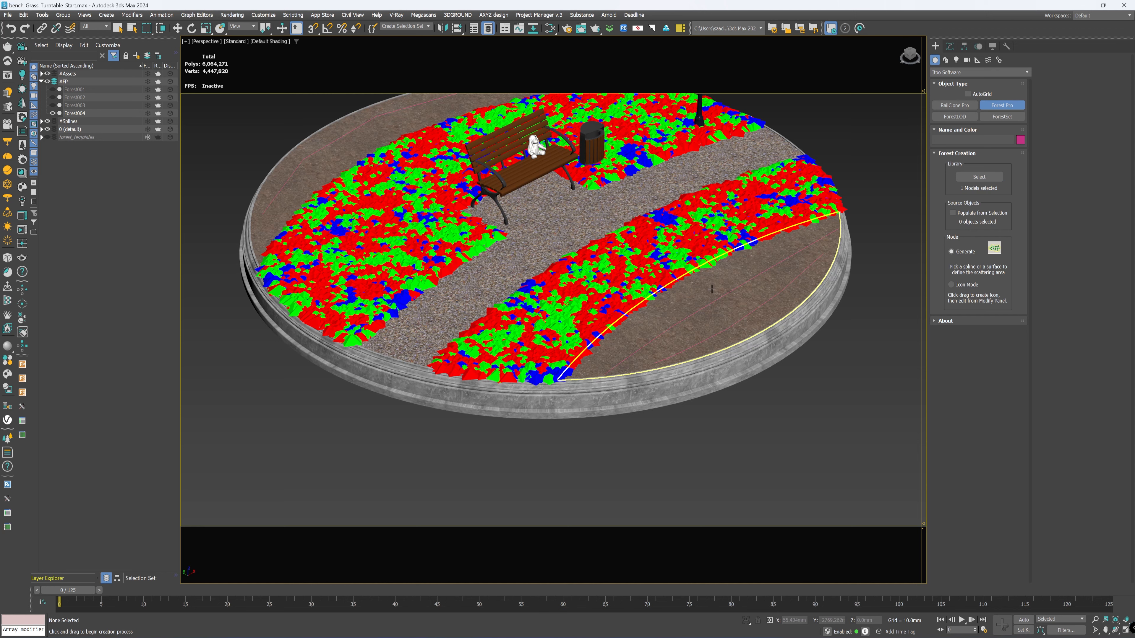
Step: Assign the mulch forest to the front planting bed spline, rescaling the merged objects to the system unit scale
{"action": "left_click", "coordinate": [721, 289]}
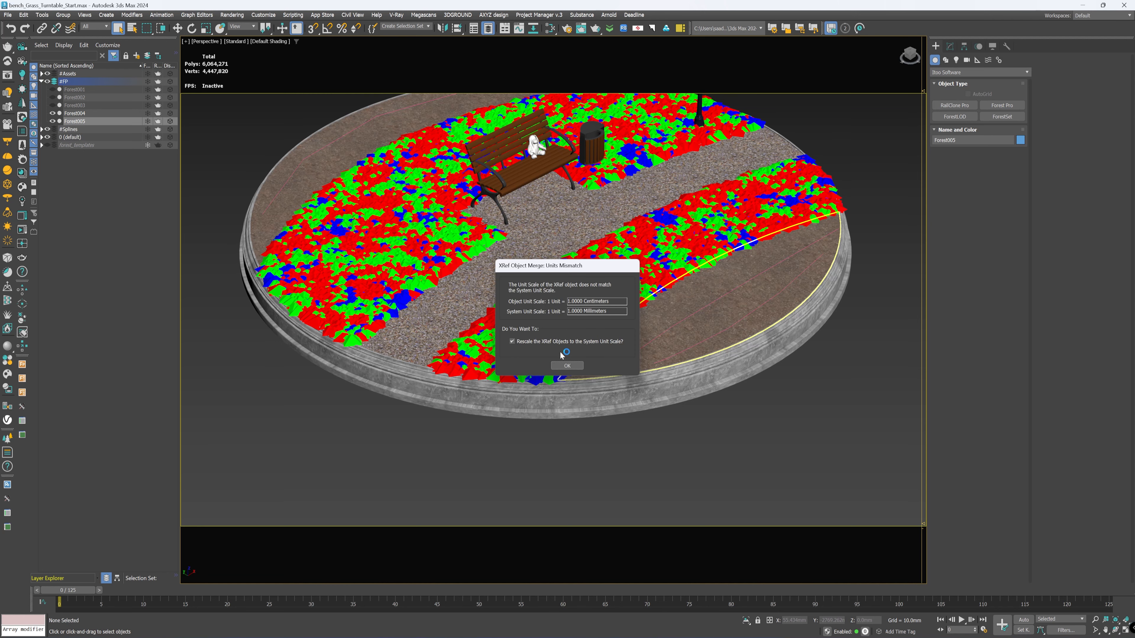
{"action": "left_click", "coordinate": [568, 365]}
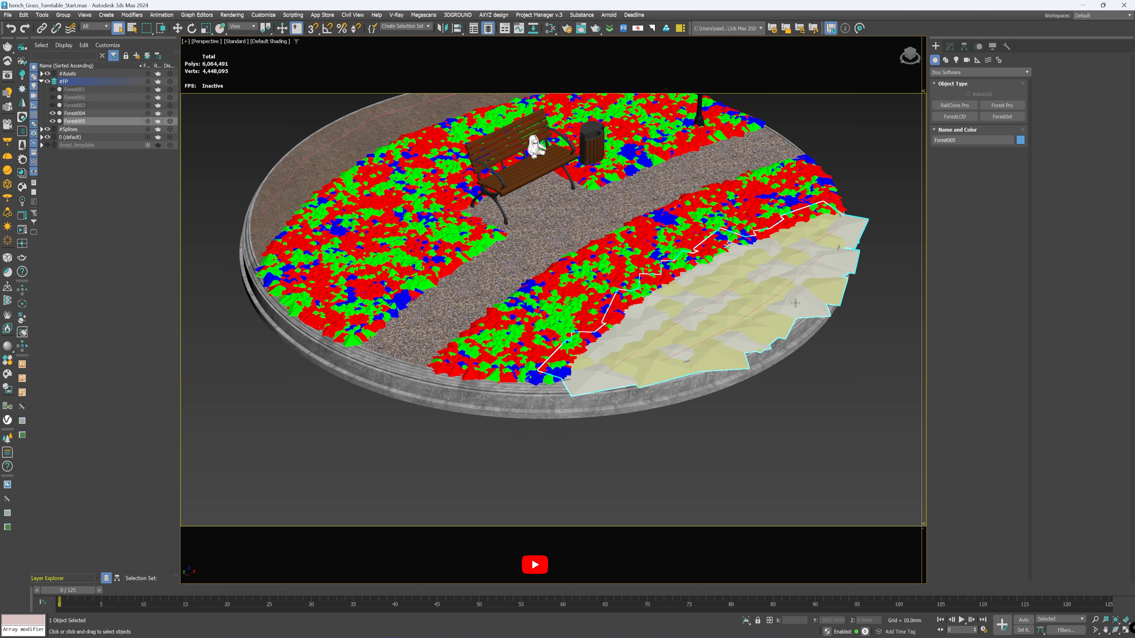
{"action": "middle_click_drag", "start_coordinate": [754, 382], "coordinate": [749, 403]}
{"action": "right_click", "coordinate": [854, 325]}
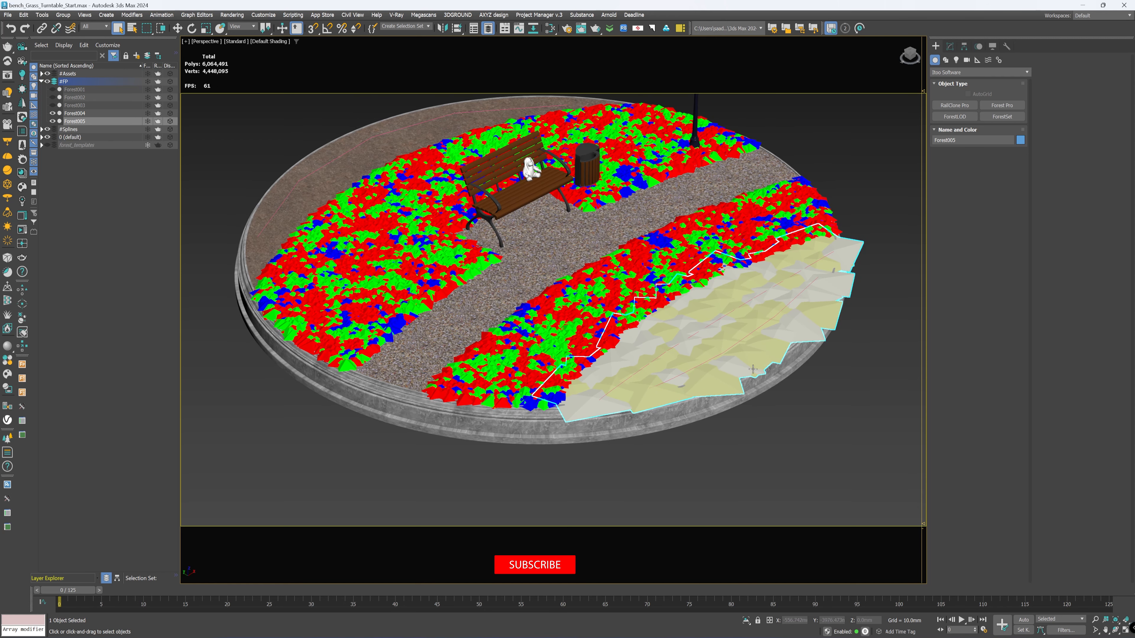
Step: Add the rear planting bed spline Arc001 to Forest005's surfaces so the mulch also covers the area behind the bench
{"action": "left_click", "coordinate": [950, 47]}
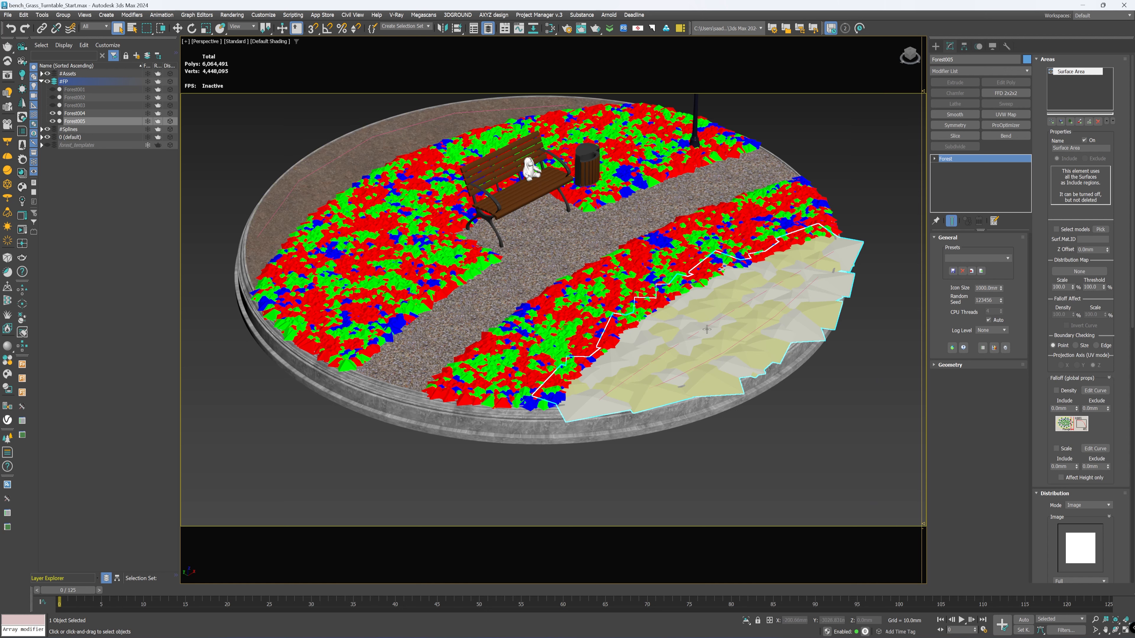
{"action": "left_click_drag", "start_coordinate": [1046, 415], "coordinate": [1033, 138]}
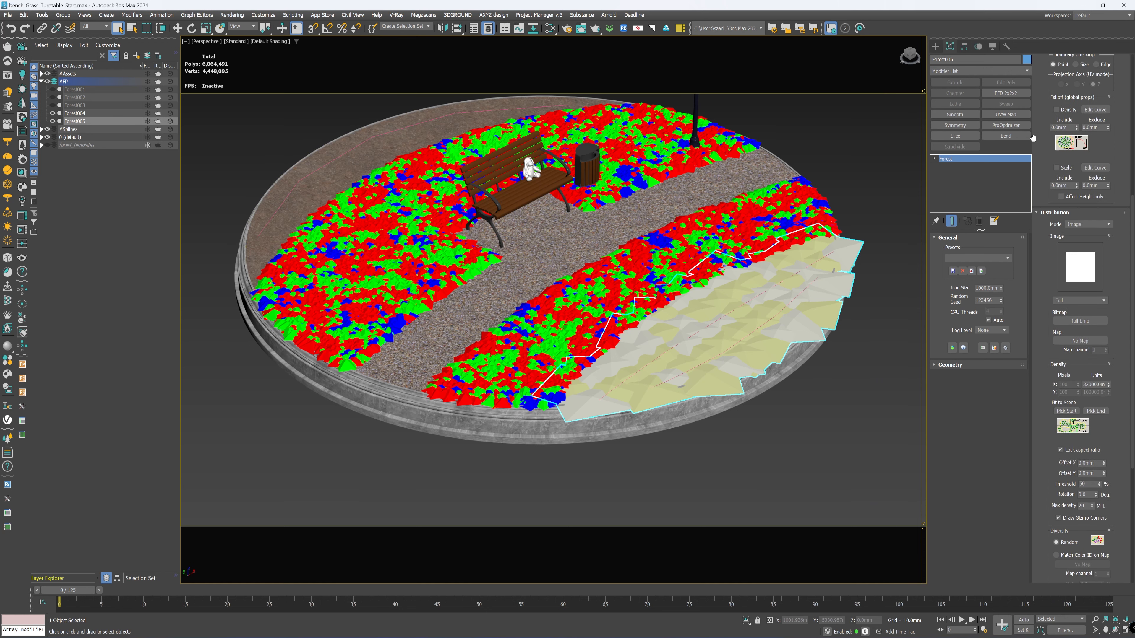
{"action": "left_click", "coordinate": [1060, 213]}
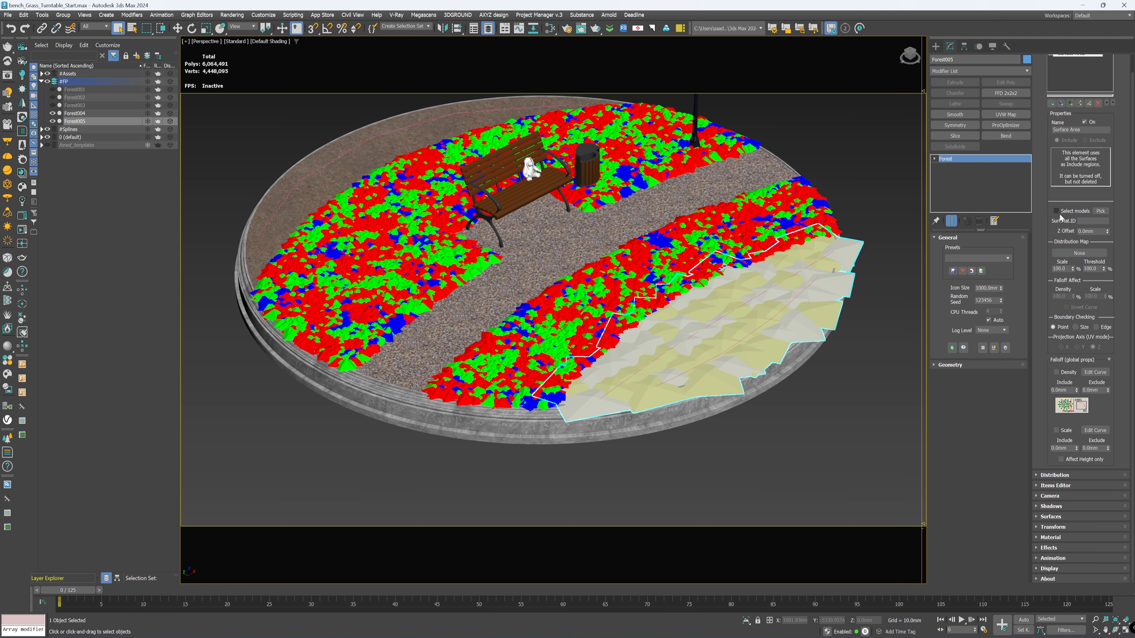
{"action": "left_click", "coordinate": [1052, 517]}
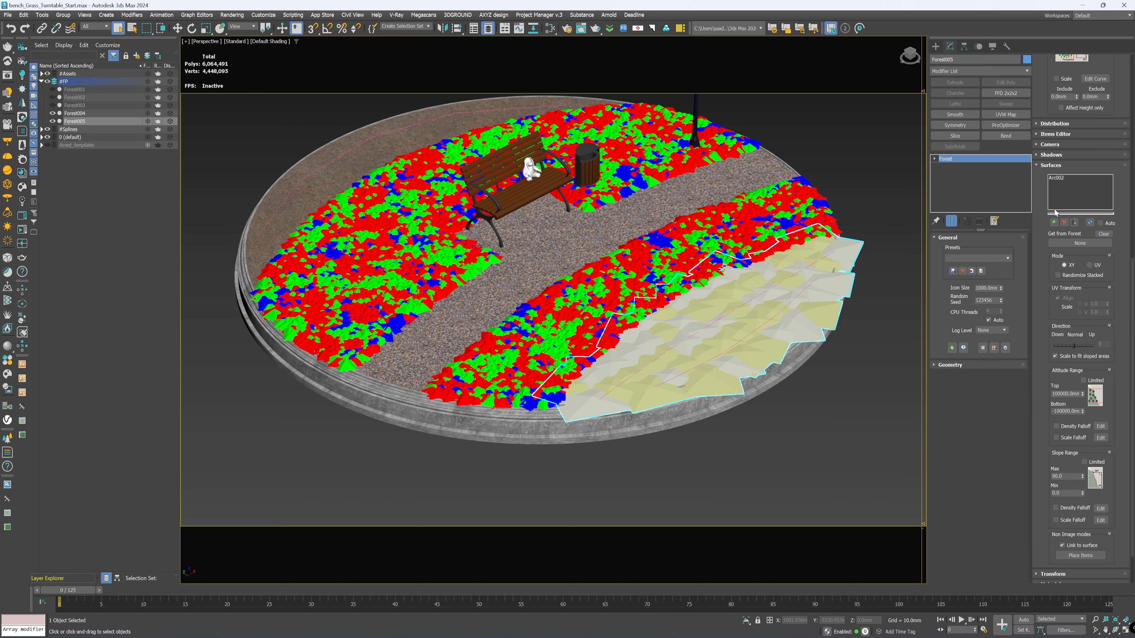
{"action": "left_click", "coordinate": [1053, 222]}
{"action": "left_click", "coordinate": [364, 156]}
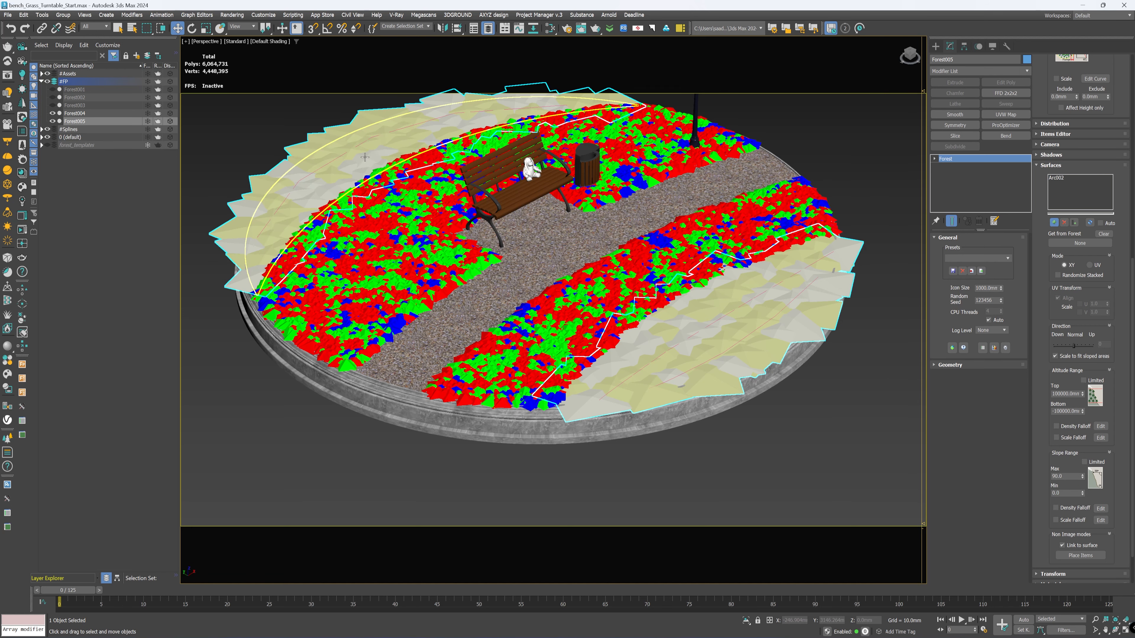
{"action": "right_click", "coordinate": [854, 169]}
{"action": "left_click", "coordinate": [810, 131]}
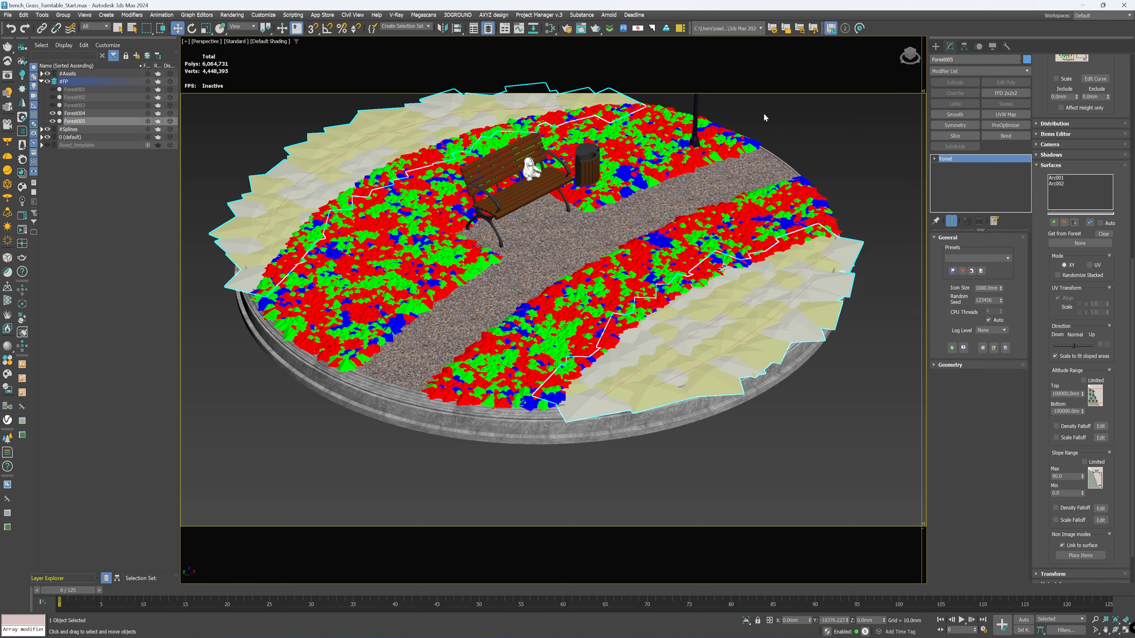
Step: Check the front mulch edge in an interactive viewport render and set Forest005's Surface Area boundary checking to Edge
{"action": "scroll", "coordinate": [607, 478], "scroll_direction": "up", "scroll_amount": 3}
{"action": "middle_click_drag", "start_coordinate": [765, 479], "coordinate": [752, 483]}
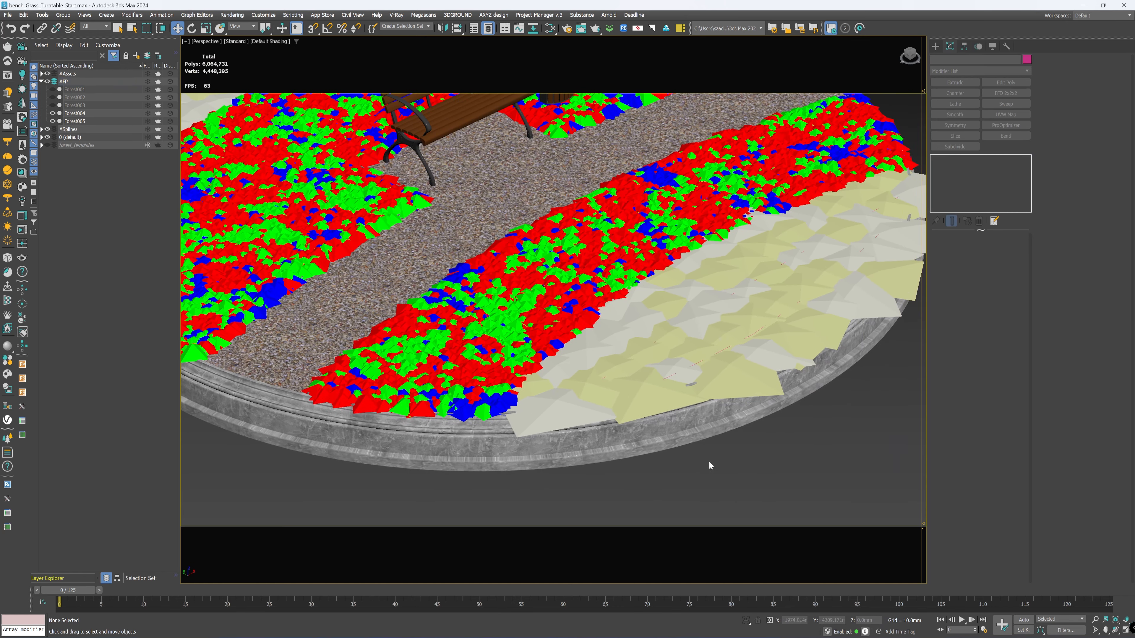
{"action": "scroll", "coordinate": [716, 466], "scroll_direction": "up", "scroll_amount": 4}
{"action": "mouse_move", "coordinate": [716, 466]}
{"action": "middle_mouse_down"}
{"action": "mouse_move", "coordinate": [738, 473]}
{"action": "mouse_move", "coordinate": [712, 460]}
{"action": "middle_mouse_up"}
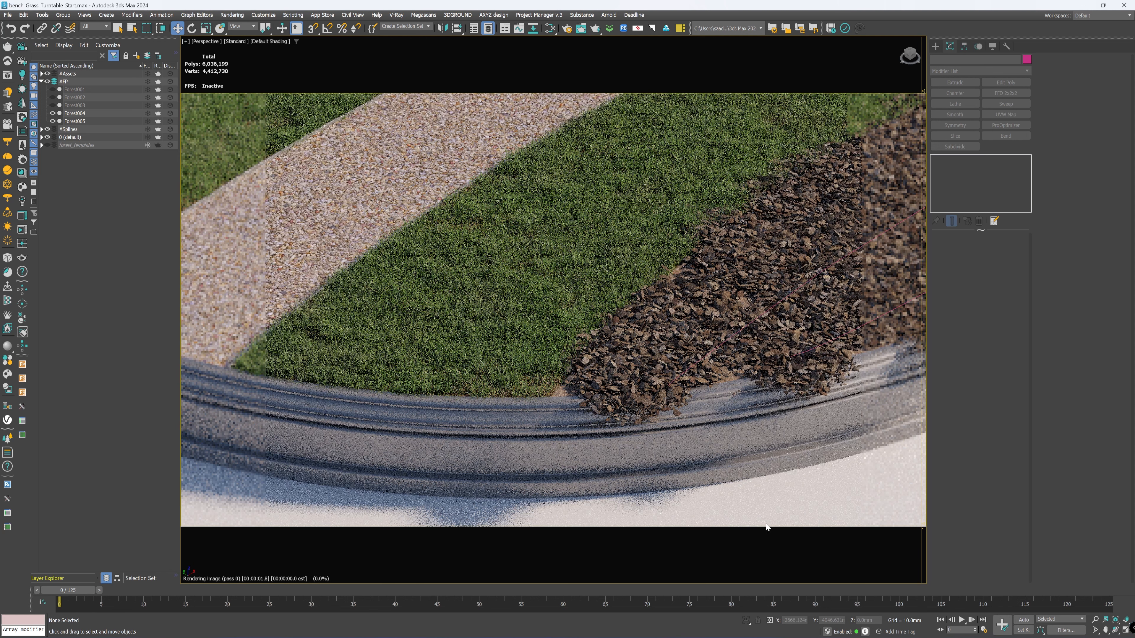
{"action": "left_click", "coordinate": [71, 121]}
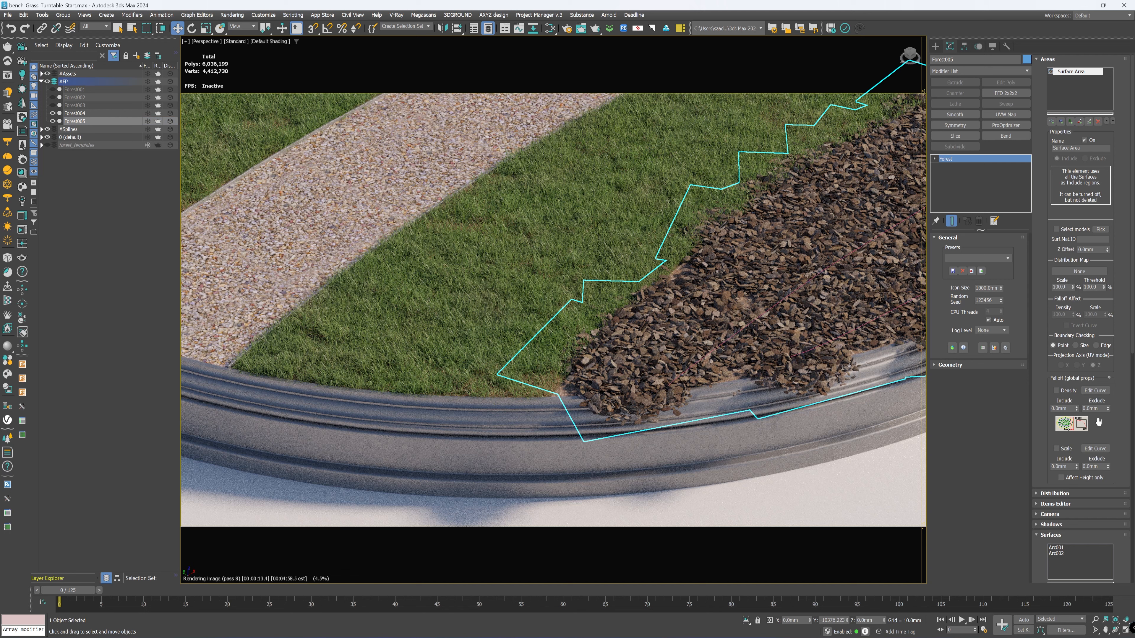
{"action": "left_click", "coordinate": [1096, 345]}
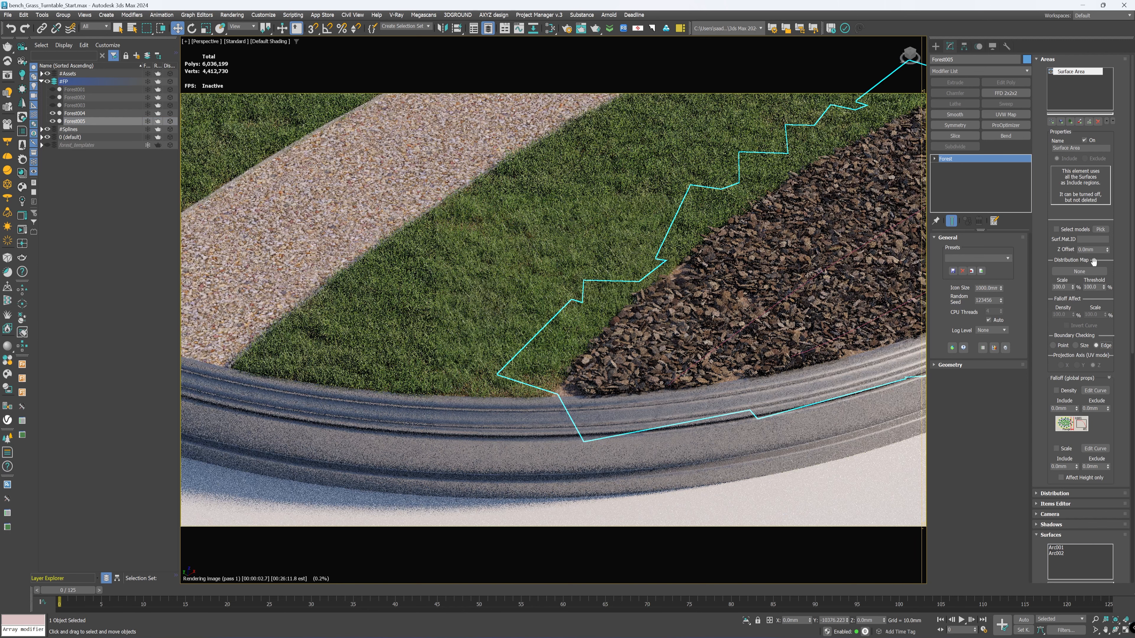
Step: Select both mulch geometry items of Forest005 and try Z Offsets of -5 mm, -10 mm and -3 mm
{"action": "left_click", "coordinate": [947, 364]}
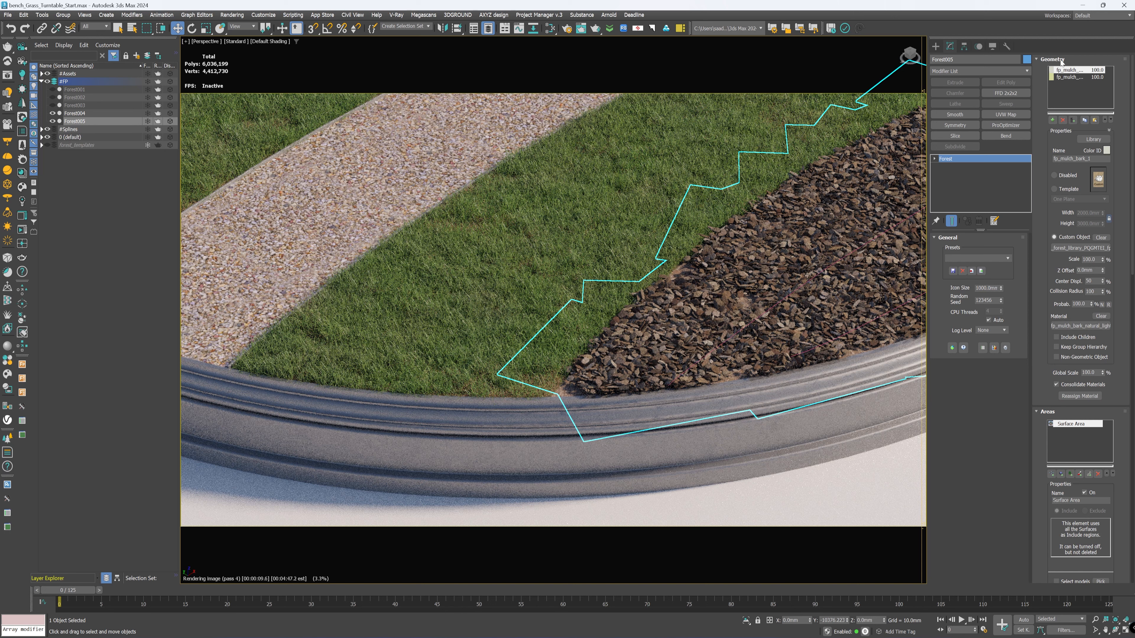
{"action": "left_click", "coordinate": [1074, 77]}
{"action": "left_click", "coordinate": [1071, 71], "text": "shift"}
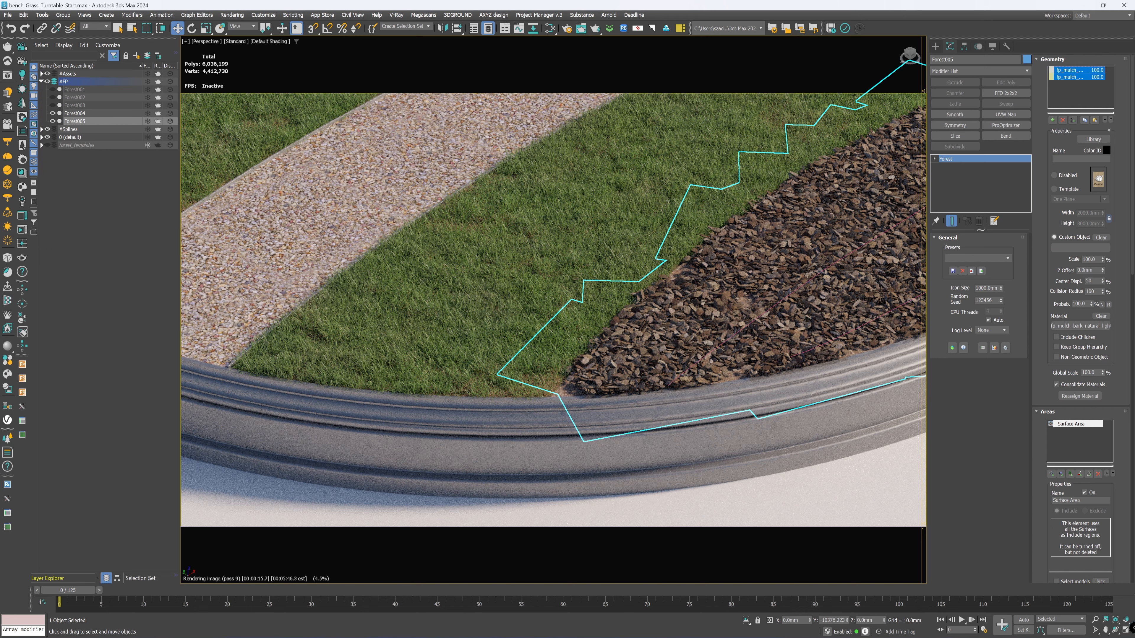
{"action": "left_click", "coordinate": [1088, 270]}
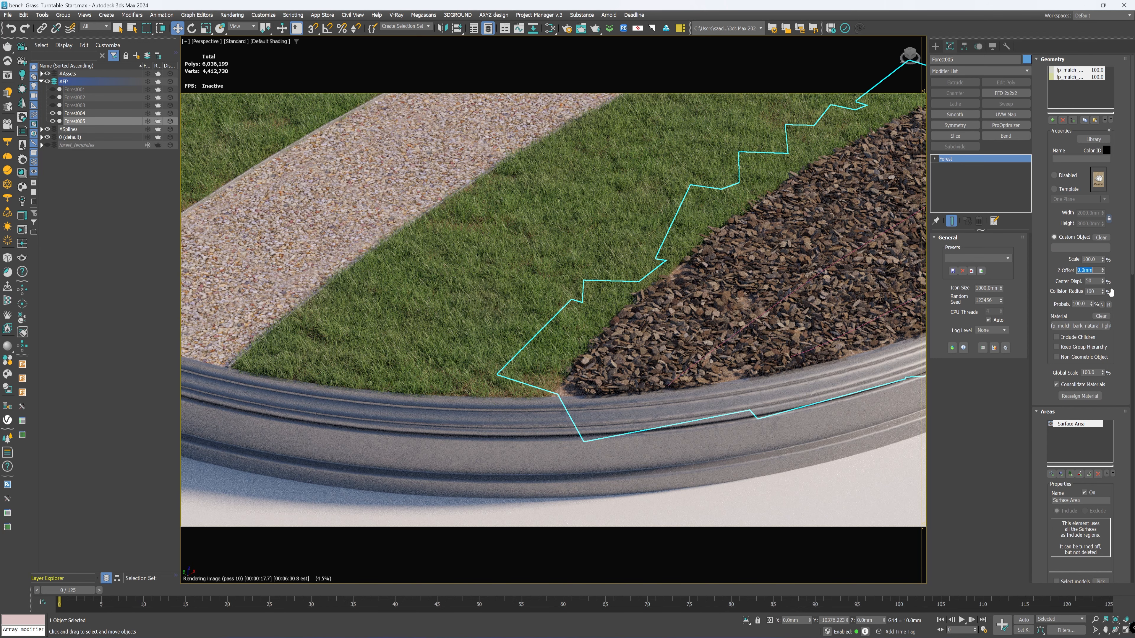
{"action": "type", "text": "-5"}
{"action": "key", "text": "Return"}
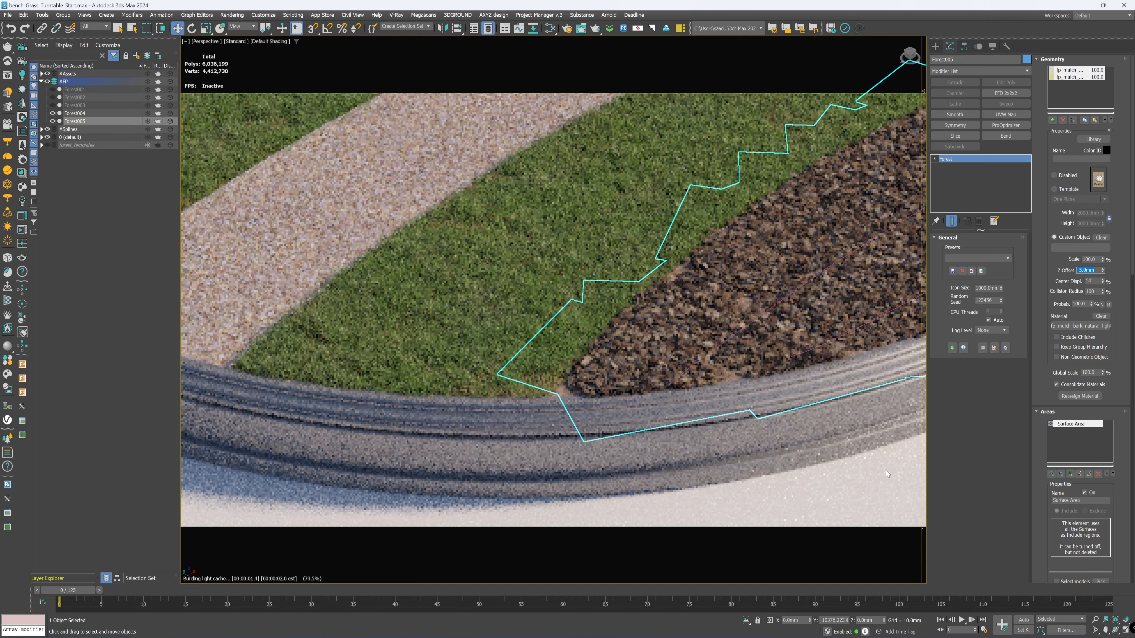
{"action": "type", "text": "-10"}
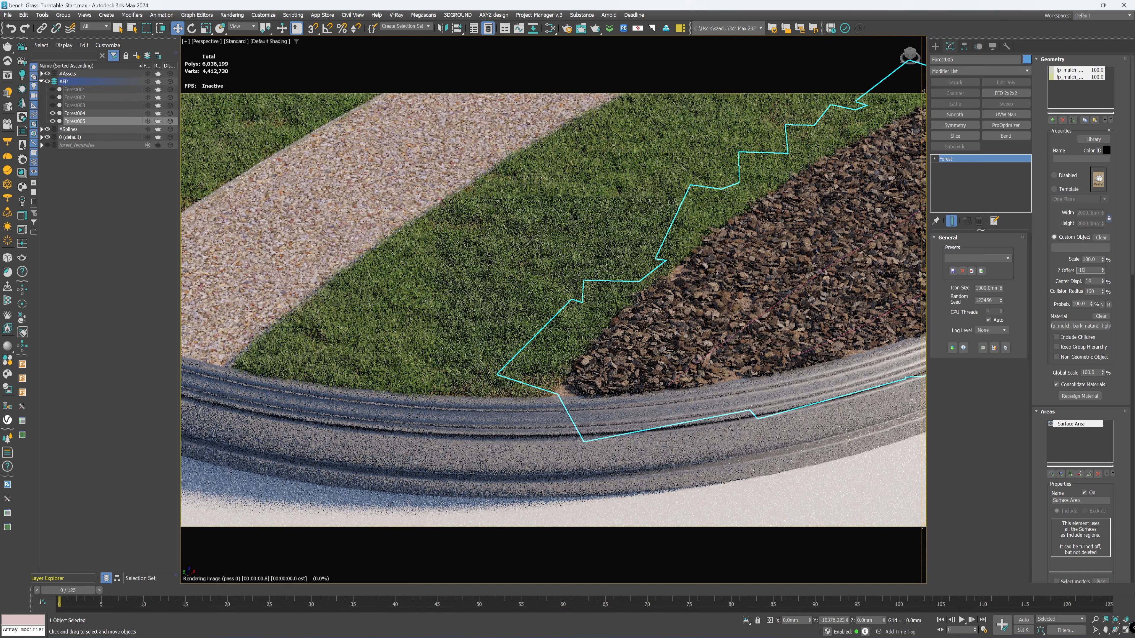
{"action": "key", "text": "Return"}
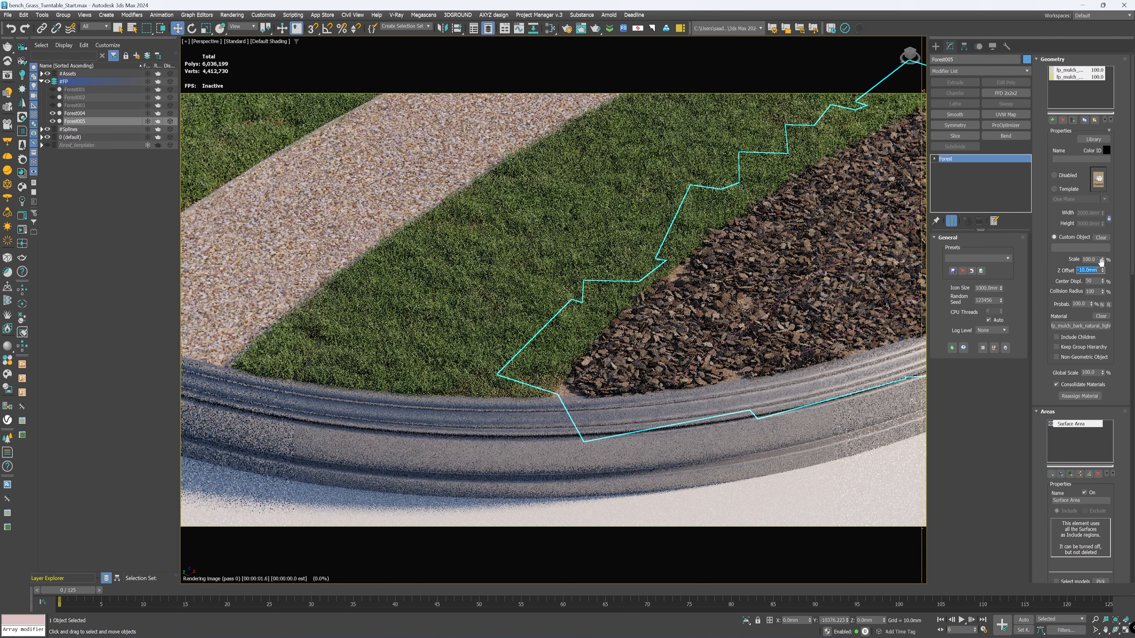
{"action": "type", "text": "-3"}
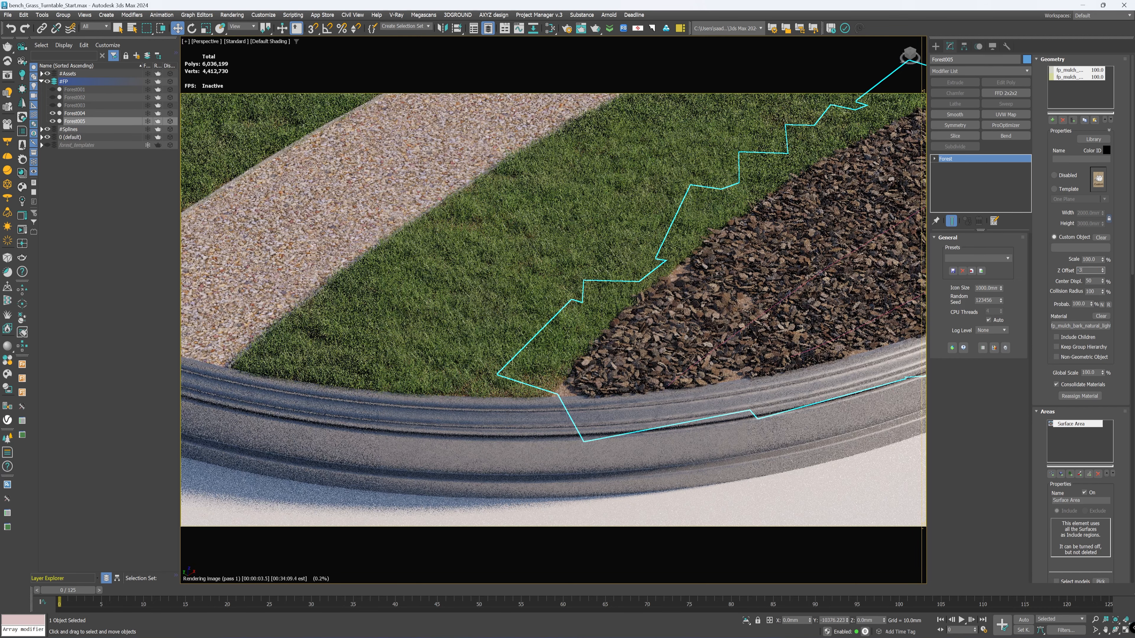
{"action": "key", "text": "Return"}
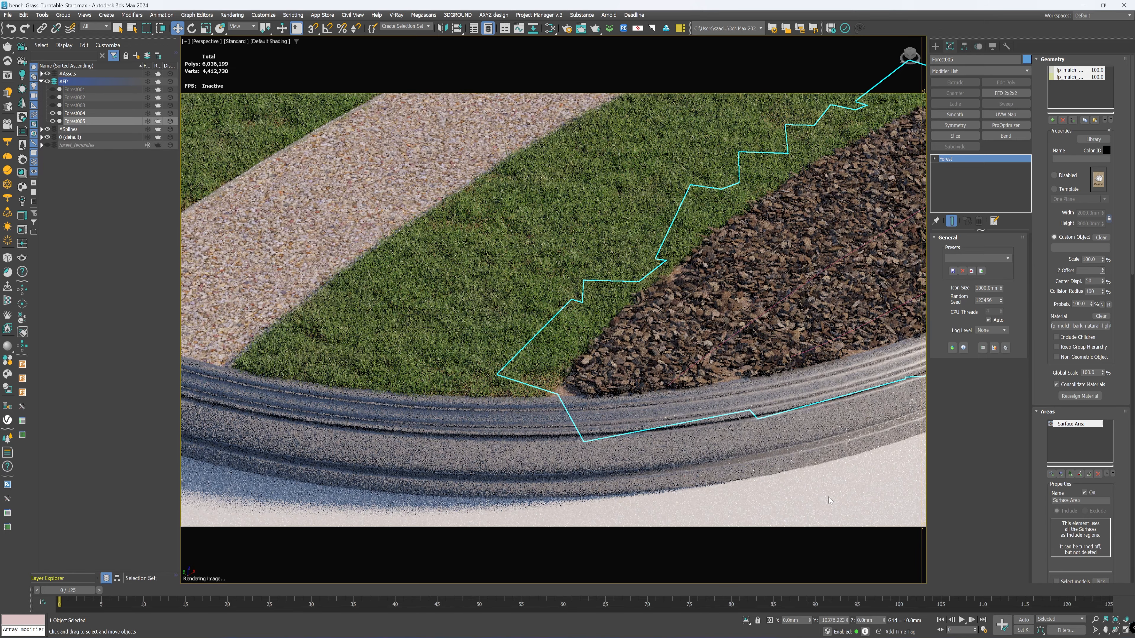
Step: Stop the viewport render and unhide Forest001, Forest002 and Forest003 in the whole round scene
{"action": "left_click", "coordinate": [827, 497]}
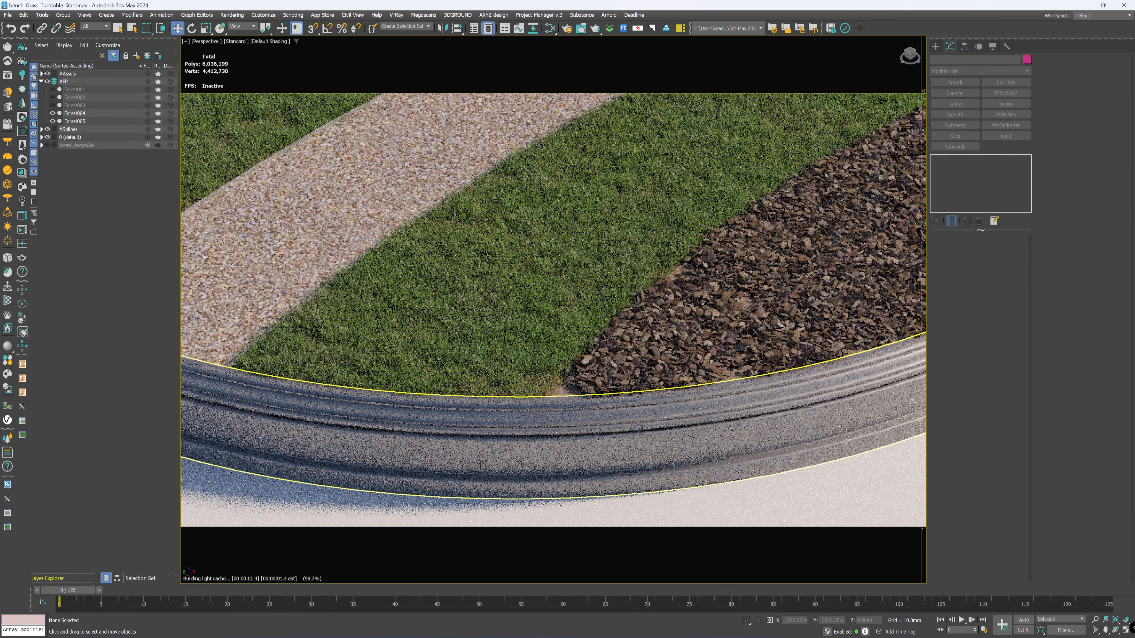
{"action": "key", "text": "Escape"}
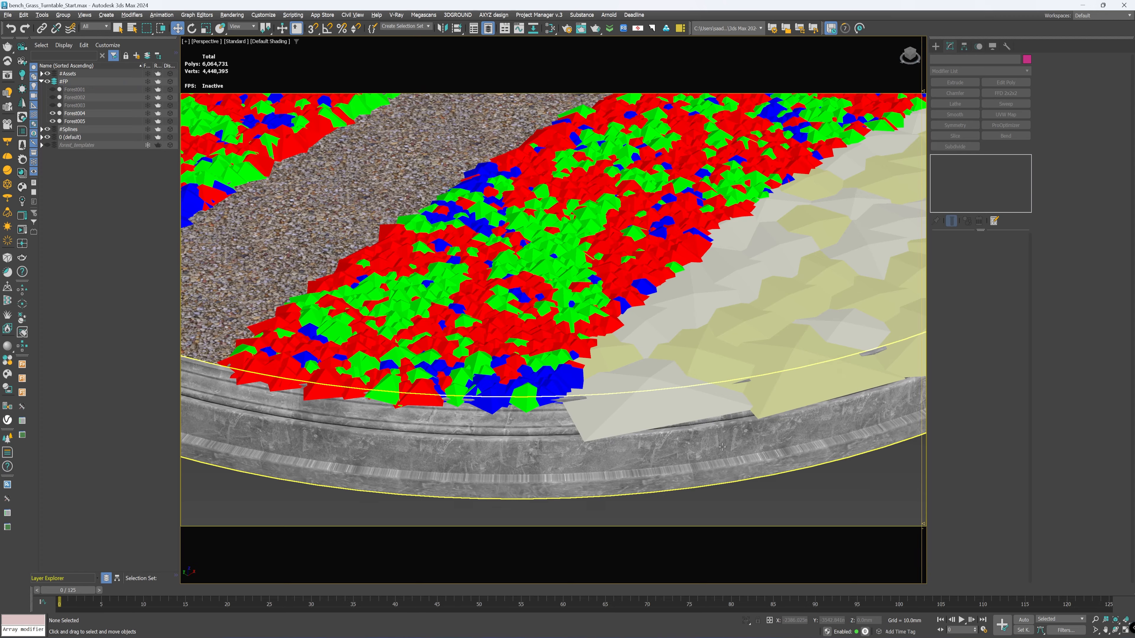
{"action": "key", "text": "z"}
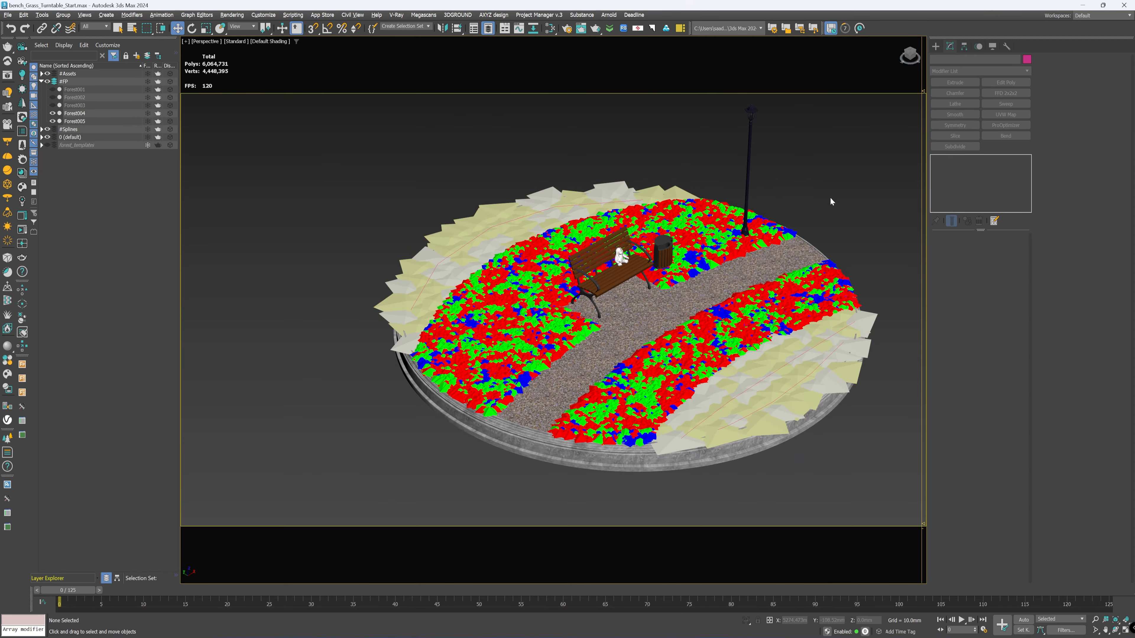
{"action": "left_click", "coordinate": [53, 105]}
{"action": "left_click", "coordinate": [52, 96]}
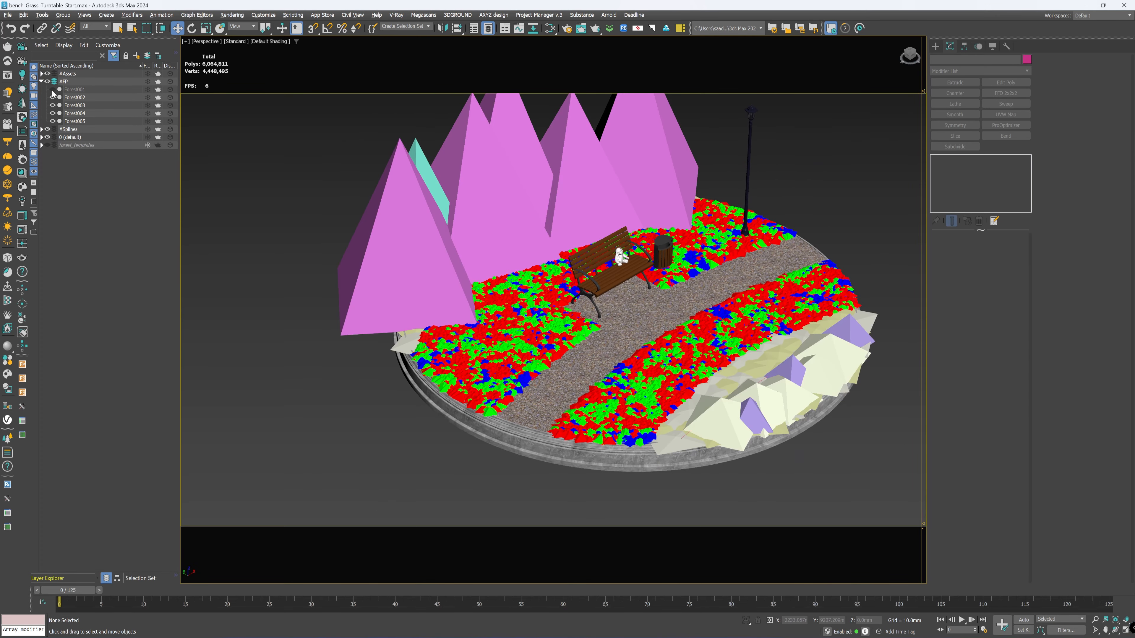
{"action": "left_click", "coordinate": [52, 89]}
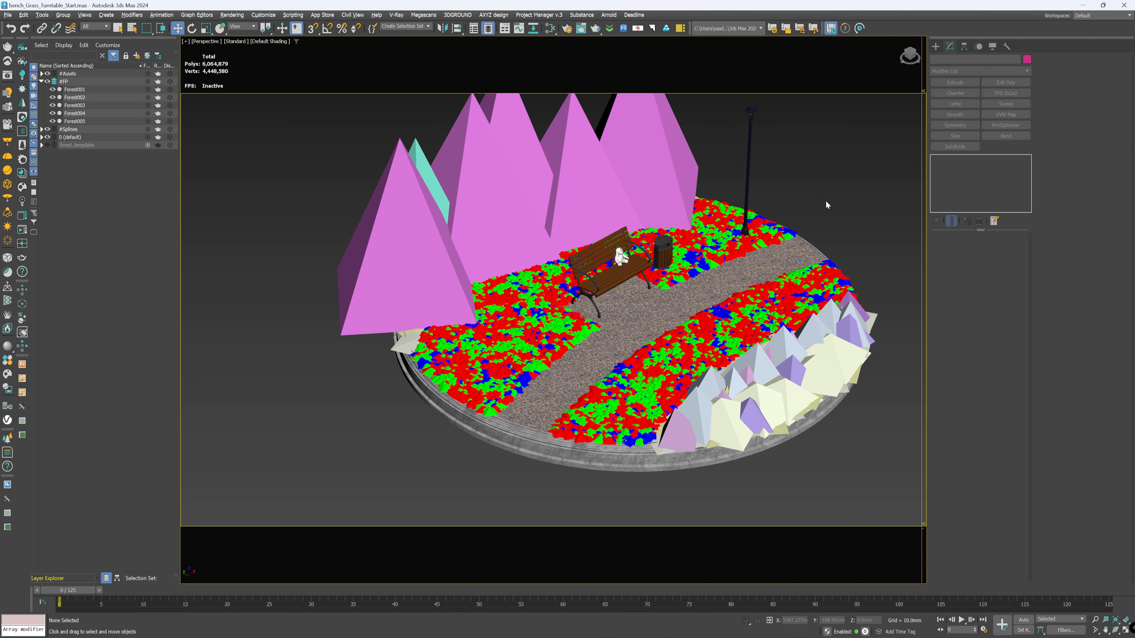
Step: Render the full scene through PhysCamera001 with V-Ray in production mode and enlarge the frame buffer window
{"action": "key", "text": "c"}
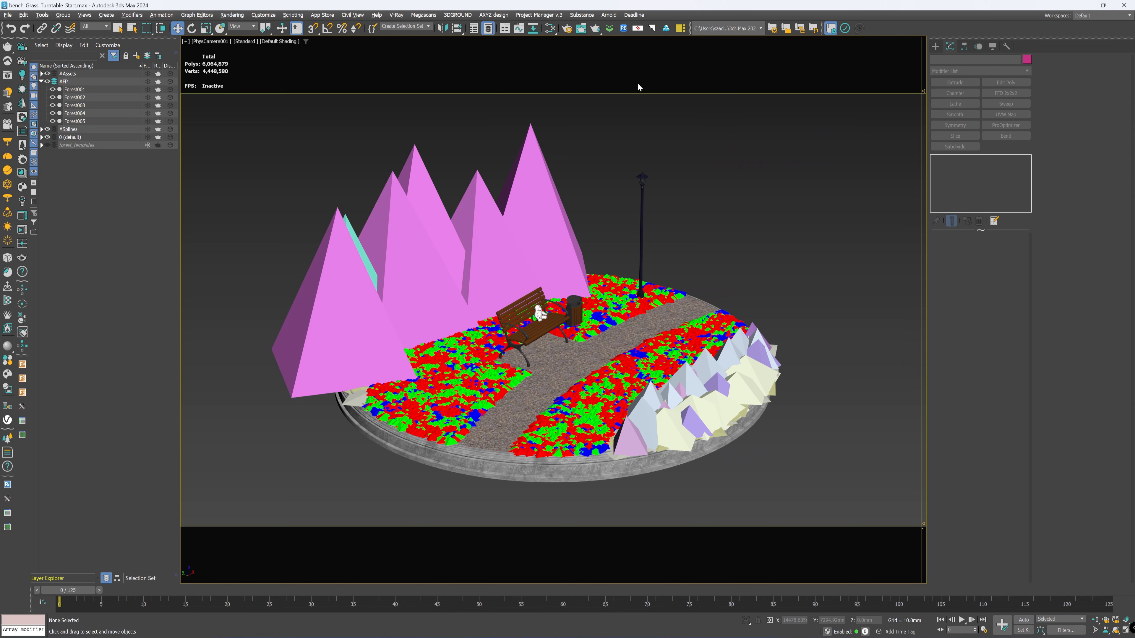
{"action": "left_click", "coordinate": [567, 29]}
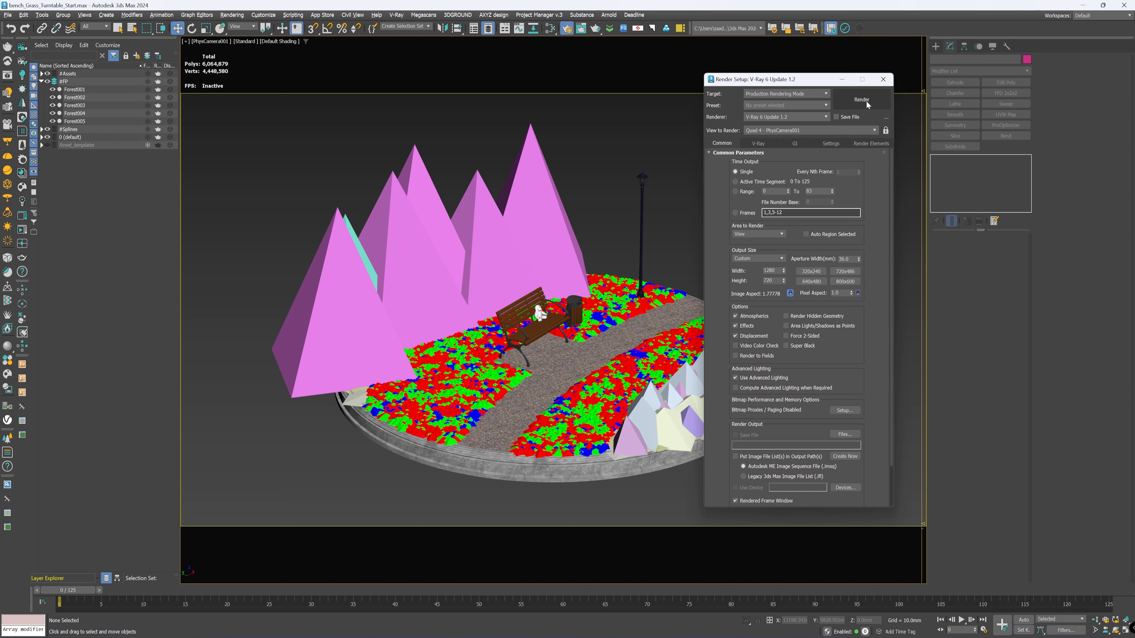
{"action": "left_click", "coordinate": [866, 100]}
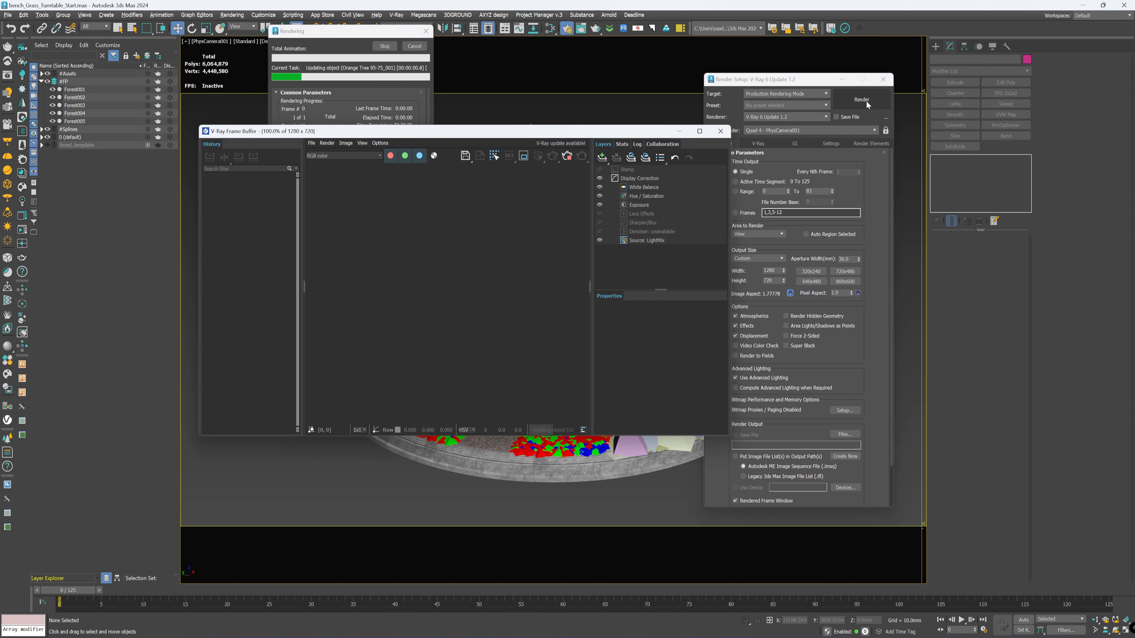
{"action": "left_click_drag", "start_coordinate": [730, 435], "coordinate": [950, 533]}
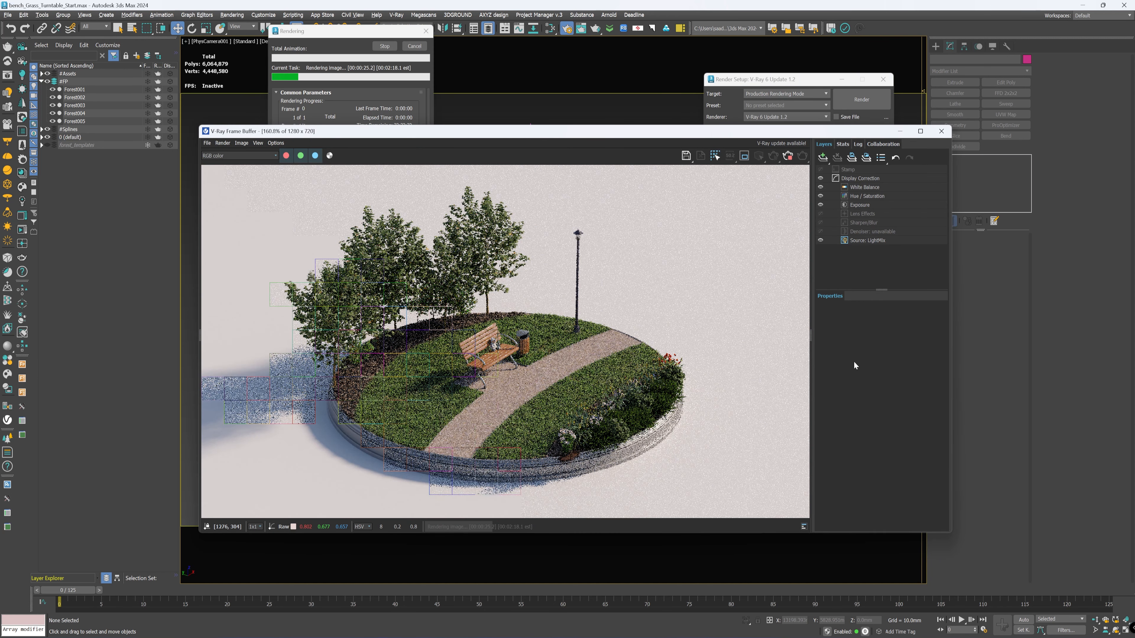
Step: Collapse the frame buffer's layer settings and inspect the near end of the flower bed up close in the finished render
{"action": "left_click", "coordinate": [810, 335]}
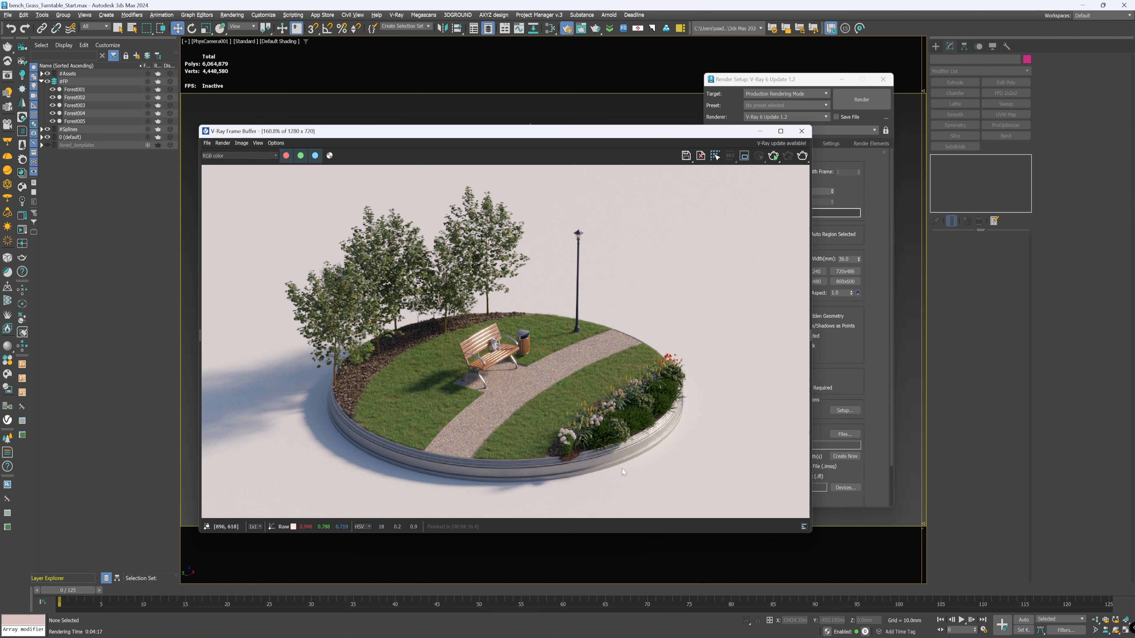
{"action": "scroll", "coordinate": [573, 467], "scroll_direction": "up", "scroll_amount": 2}
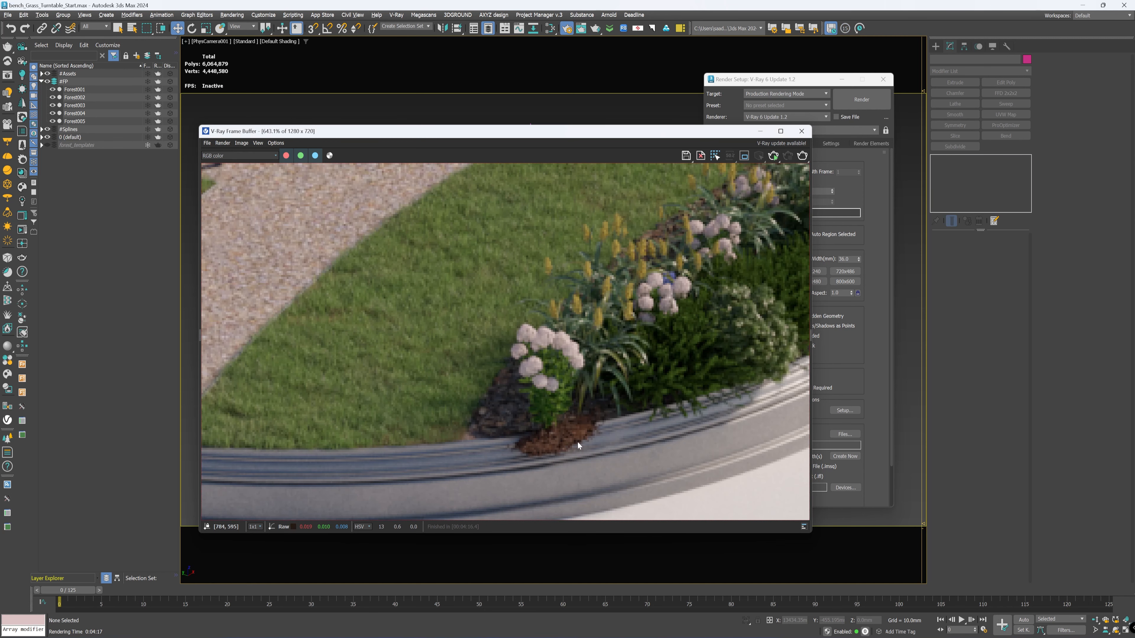
{"action": "scroll", "coordinate": [572, 419], "scroll_direction": "down", "scroll_amount": 2}
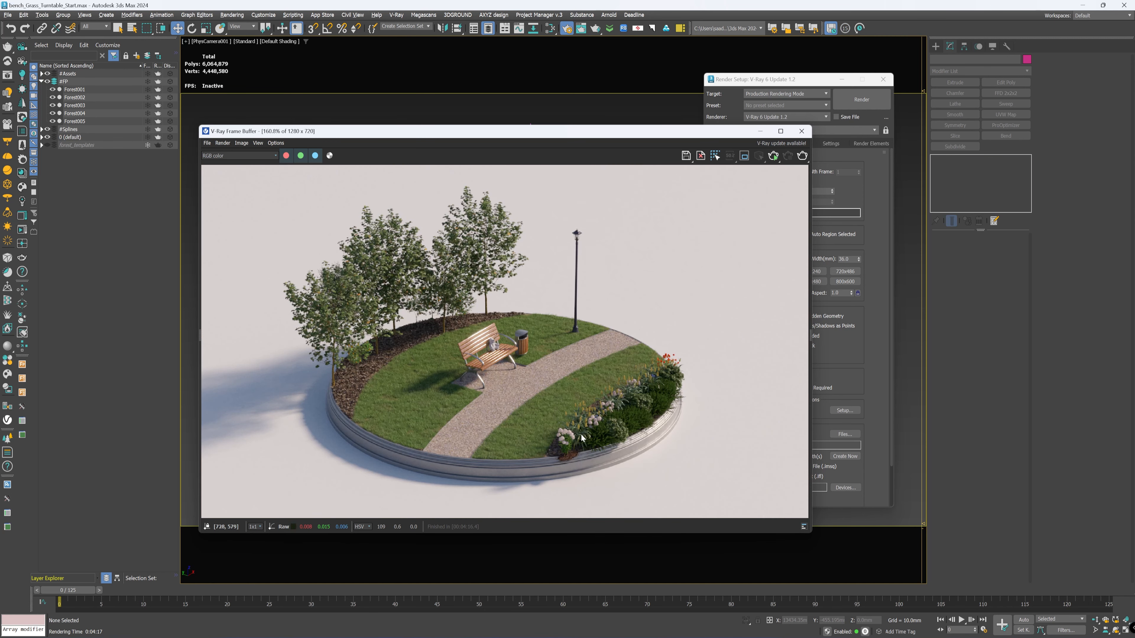
Step: Put the render windows away and select the Spline_Flowers line in a wireframe perspective view
{"action": "left_click", "coordinate": [759, 131]}
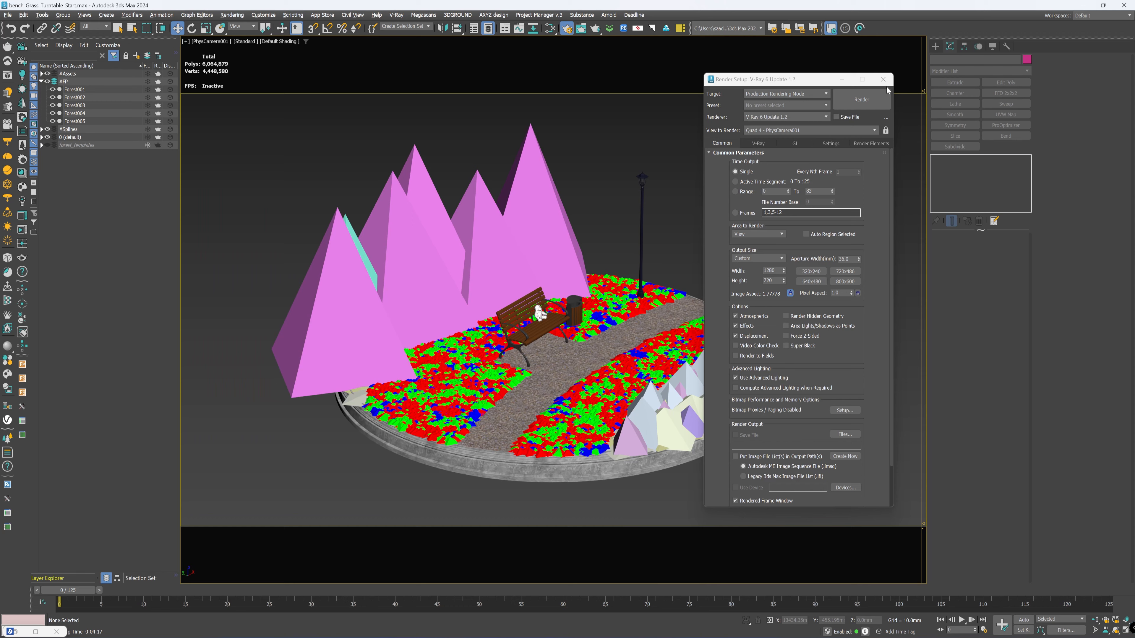
{"action": "left_click", "coordinate": [842, 79]}
{"action": "left_click", "coordinate": [637, 441]}
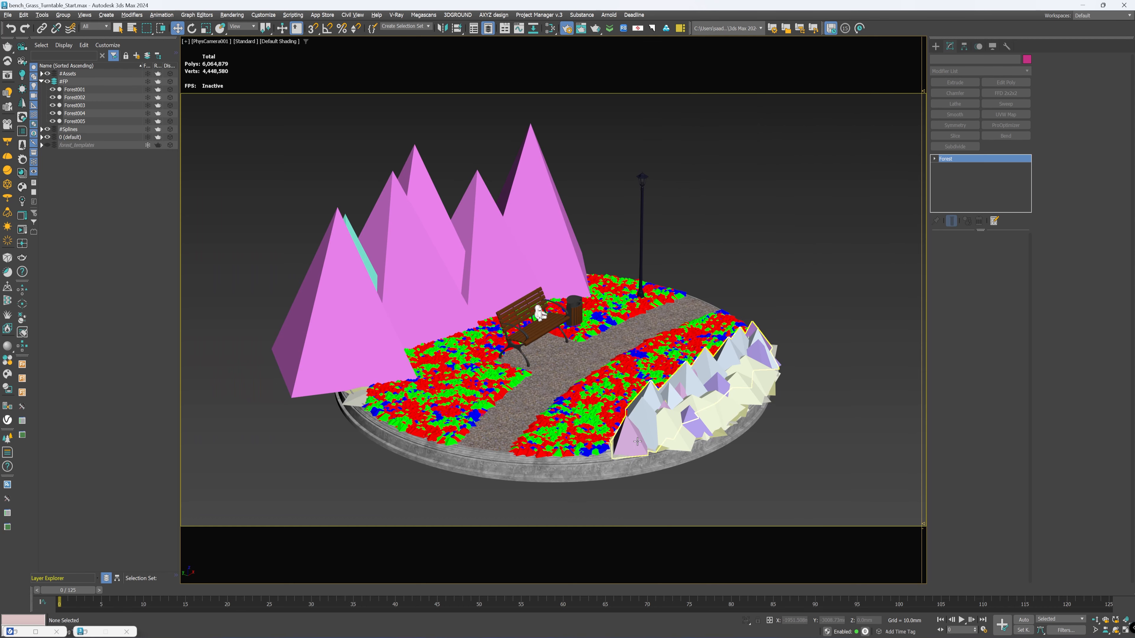
{"action": "key", "text": "p"}
{"action": "key", "text": "F3"}
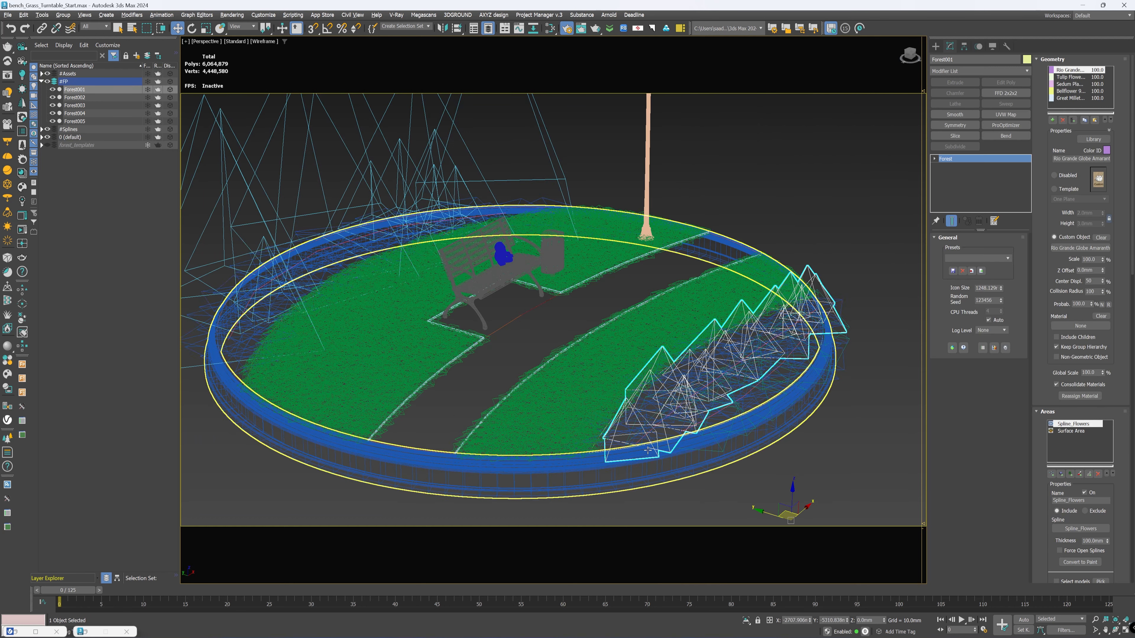
{"action": "scroll", "coordinate": [634, 433], "scroll_direction": "up", "scroll_amount": 8}
{"action": "left_click", "coordinate": [636, 426]}
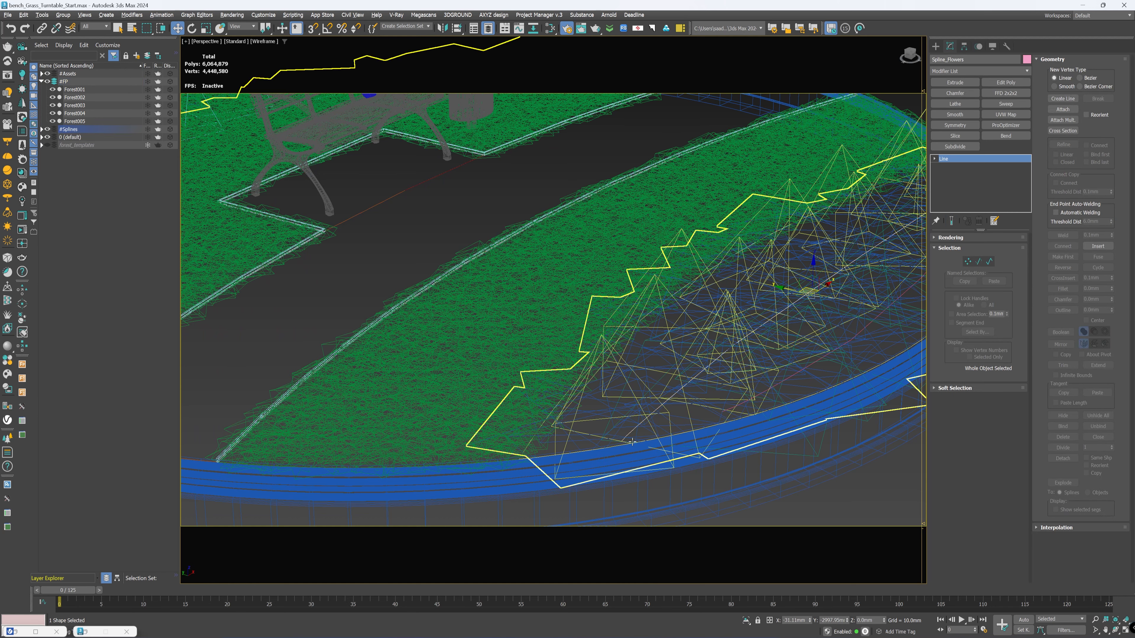
Step: Edit Spline_Flowers at vertex level and move its near end vertex inward, away from the stone curb
{"action": "left_click_drag", "start_coordinate": [644, 432], "coordinate": [597, 471]}
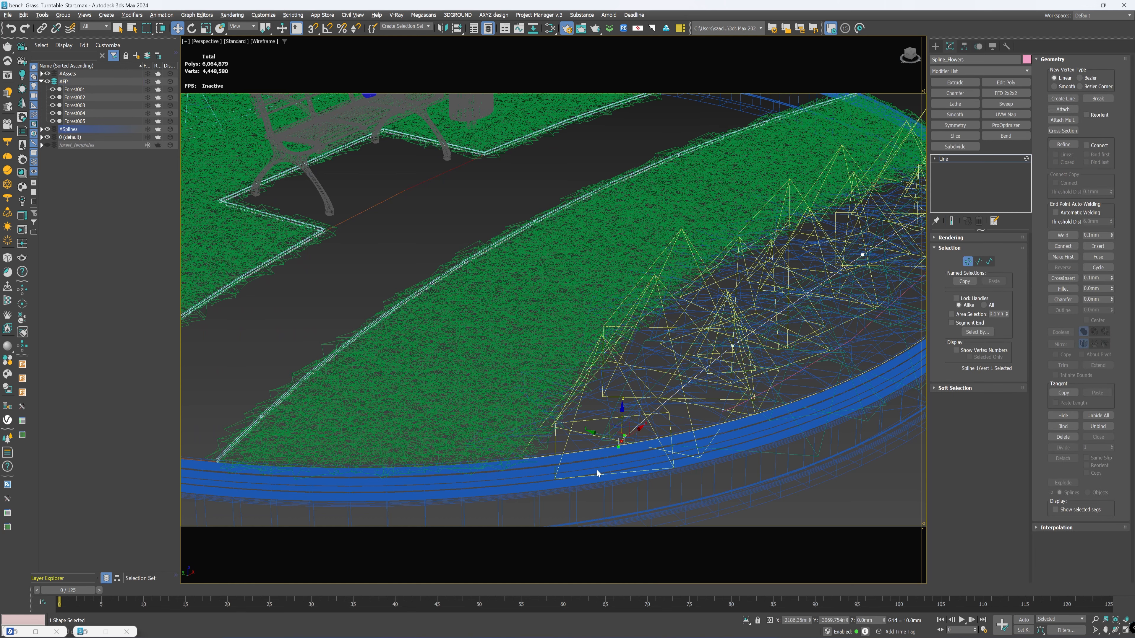
{"action": "key", "text": "F3"}
{"action": "scroll", "coordinate": [639, 431], "scroll_direction": "down", "scroll_amount": 5}
{"action": "scroll", "coordinate": [652, 445], "scroll_direction": "up", "scroll_amount": 5}
{"action": "key", "text": "F3"}
Step: Fine-tune the end vertex of Spline_Flowers from a higher angle, leave vertex editing and return to the PhysCamera001 view
{"action": "mouse_move", "coordinate": [659, 415]}
{"action": "middle_mouse_down", "text": "alt"}
{"action": "mouse_move", "coordinate": [652, 445]}
{"action": "mouse_move", "coordinate": [557, 455]}
{"action": "mouse_move", "coordinate": [446, 402]}
{"action": "middle_mouse_up", "text": "alt"}
{"action": "scroll", "coordinate": [447, 402], "scroll_direction": "down", "scroll_amount": 2}
{"action": "middle_click_drag", "start_coordinate": [429, 404], "coordinate": [490, 401], "text": "alt"}
{"action": "left_click_drag", "start_coordinate": [477, 374], "coordinate": [492, 376]}
{"action": "key", "text": "F3"}
{"action": "scroll", "coordinate": [492, 376], "scroll_direction": "down", "scroll_amount": 4}
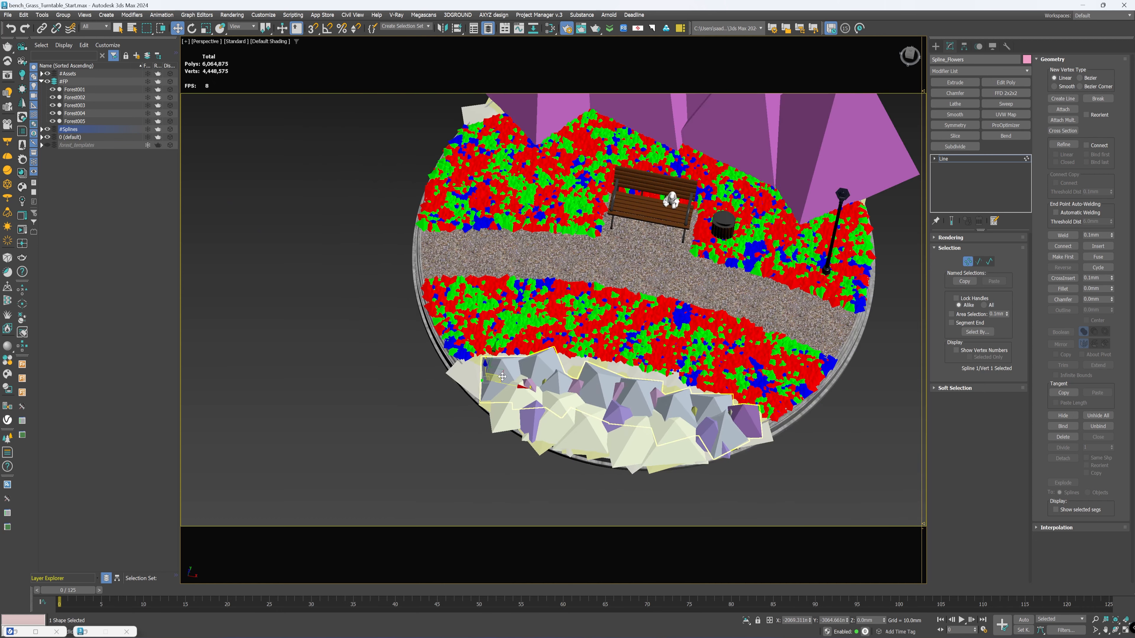
{"action": "key", "text": "F3"}
{"action": "scroll", "coordinate": [783, 423], "scroll_direction": "up", "scroll_amount": 3}
{"action": "key", "text": "F3"}
{"action": "scroll", "coordinate": [763, 432], "scroll_direction": "down", "scroll_amount": 3}
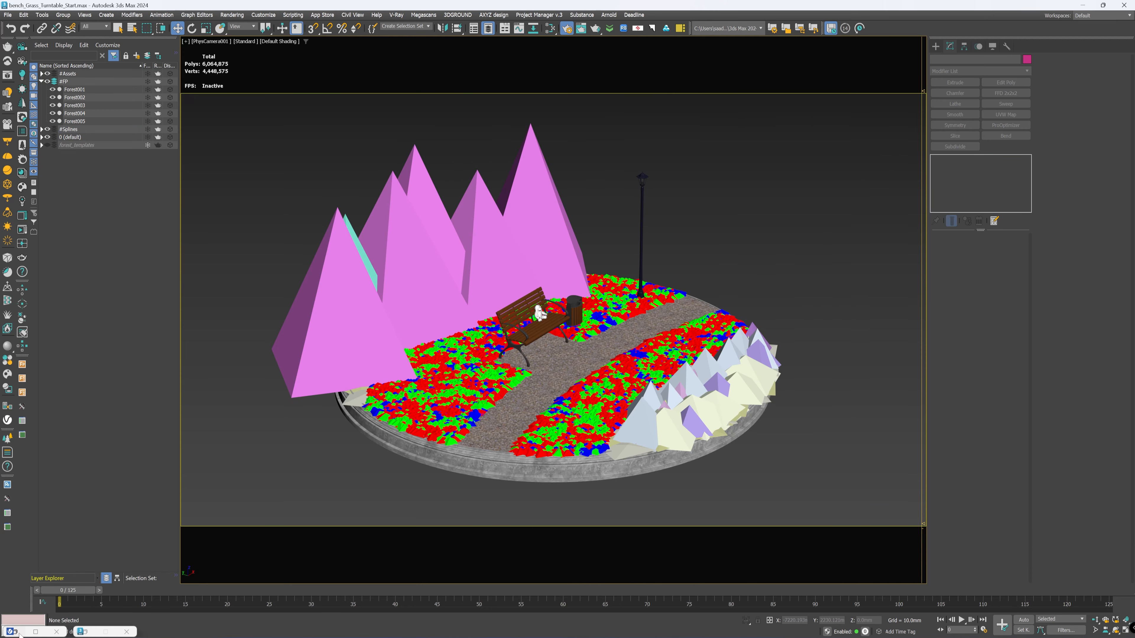
Step: Restore the V-Ray frame buffer and re-render only a region around the near end of the flower bed
{"action": "left_click", "coordinate": [17, 633]}
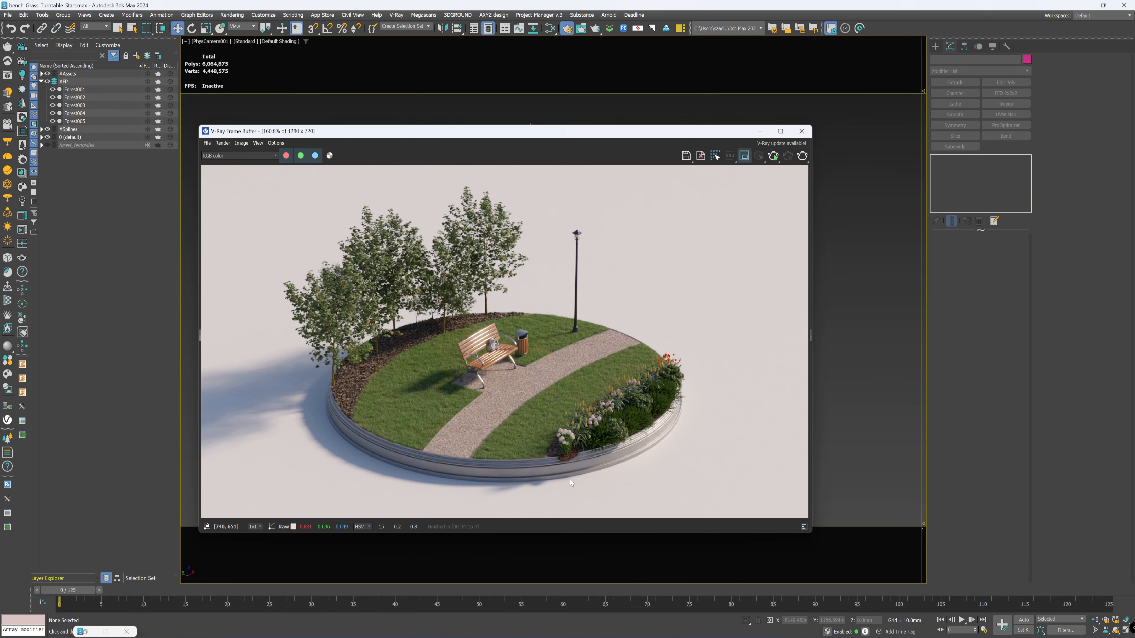
{"action": "left_click_drag", "start_coordinate": [615, 487], "coordinate": [534, 417]}
{"action": "left_click", "coordinate": [802, 155]}
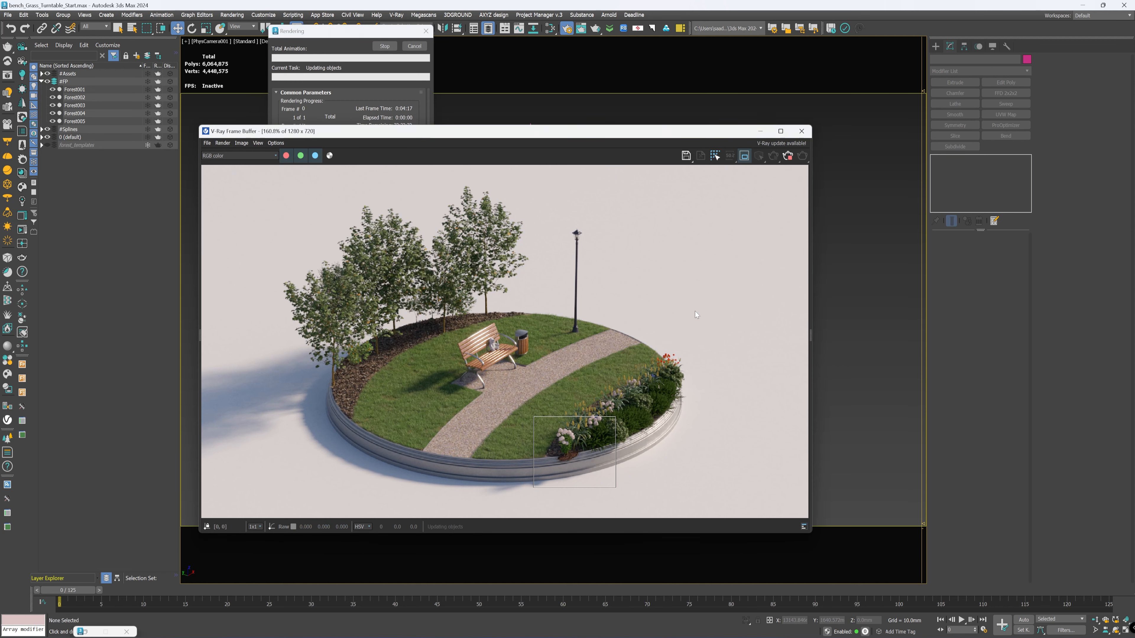